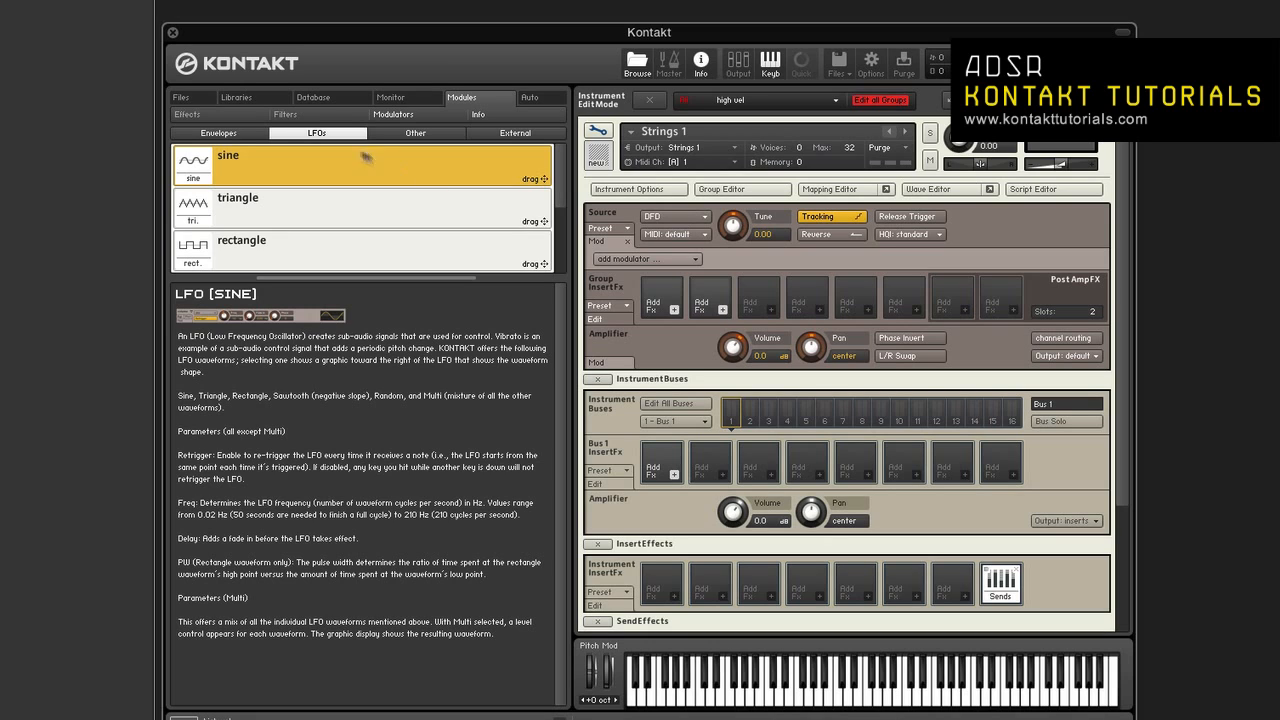
Insert a Cabinet effect in the first Group InsertFx slot and an SV BP2 bandpass filter in Bus 1's first insert slot
left_click(248, 118)
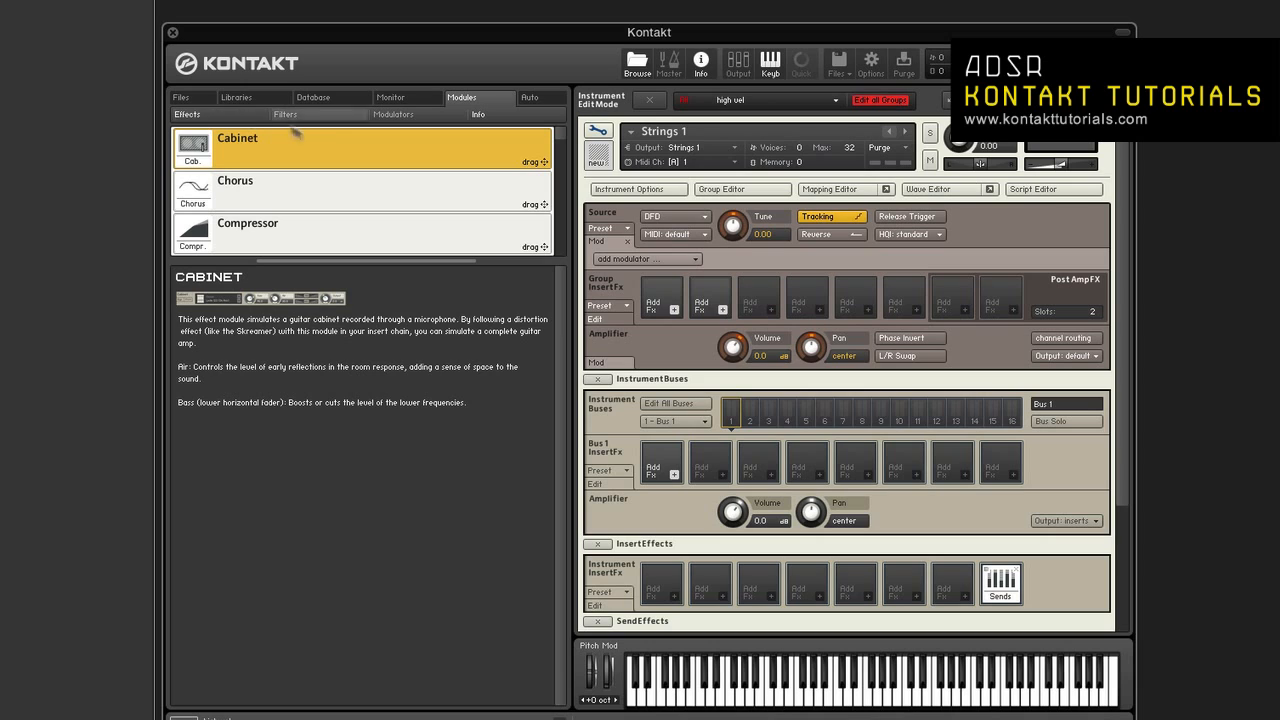
left_click_drag(285, 134, 668, 293)
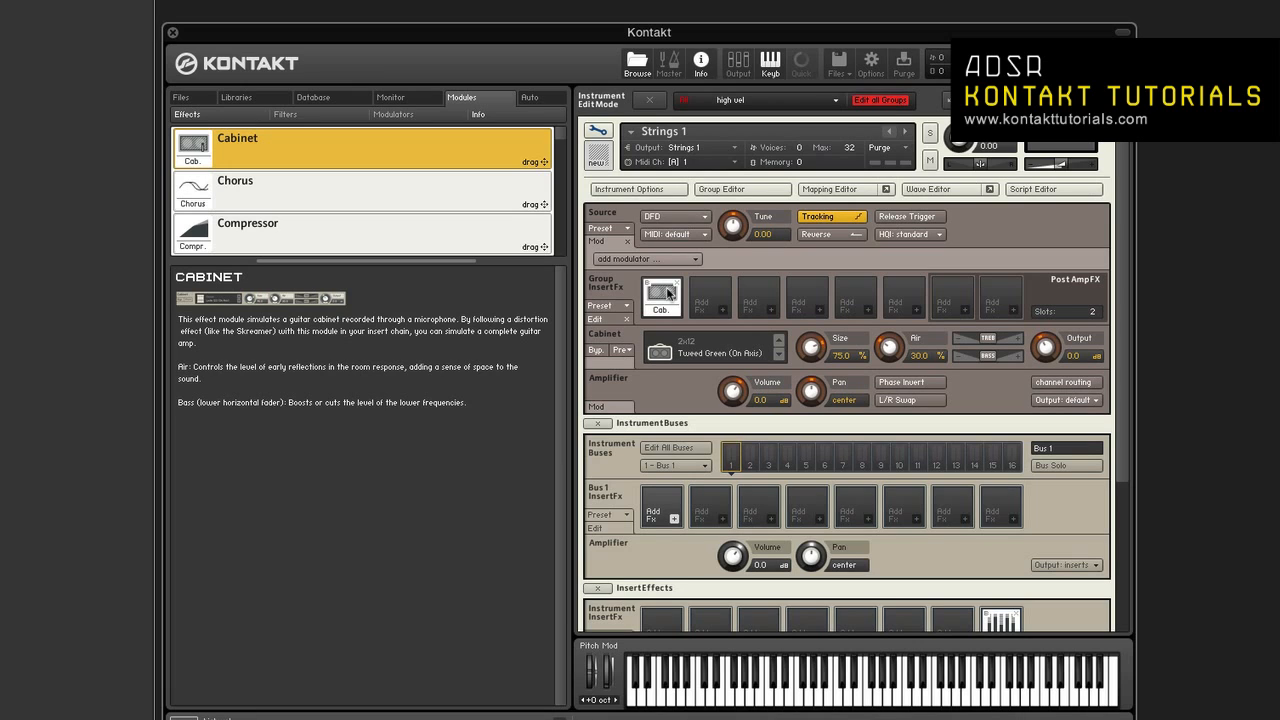
left_click(315, 114)
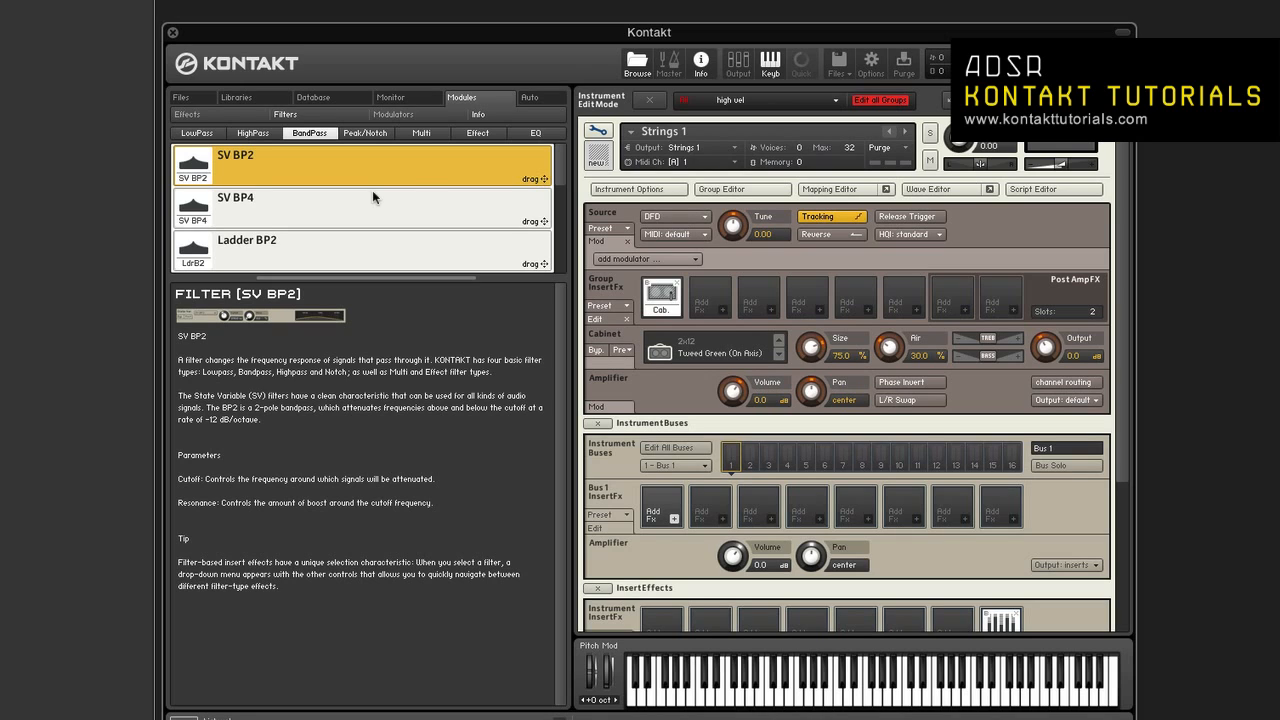
left_click_drag(387, 165, 670, 517)
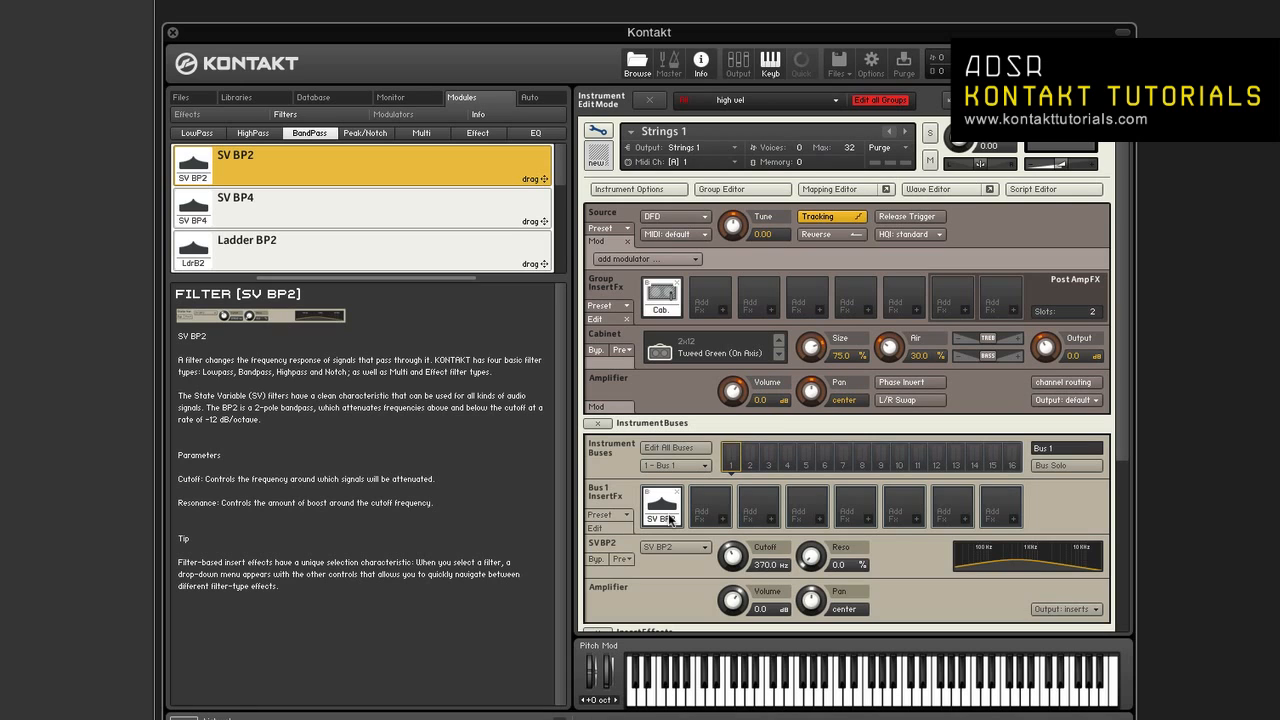
Assign a sine LFO modulator to the Source module's Tune knob and enlarge the module list to reveal the sawtooth LFO
left_click(410, 114)
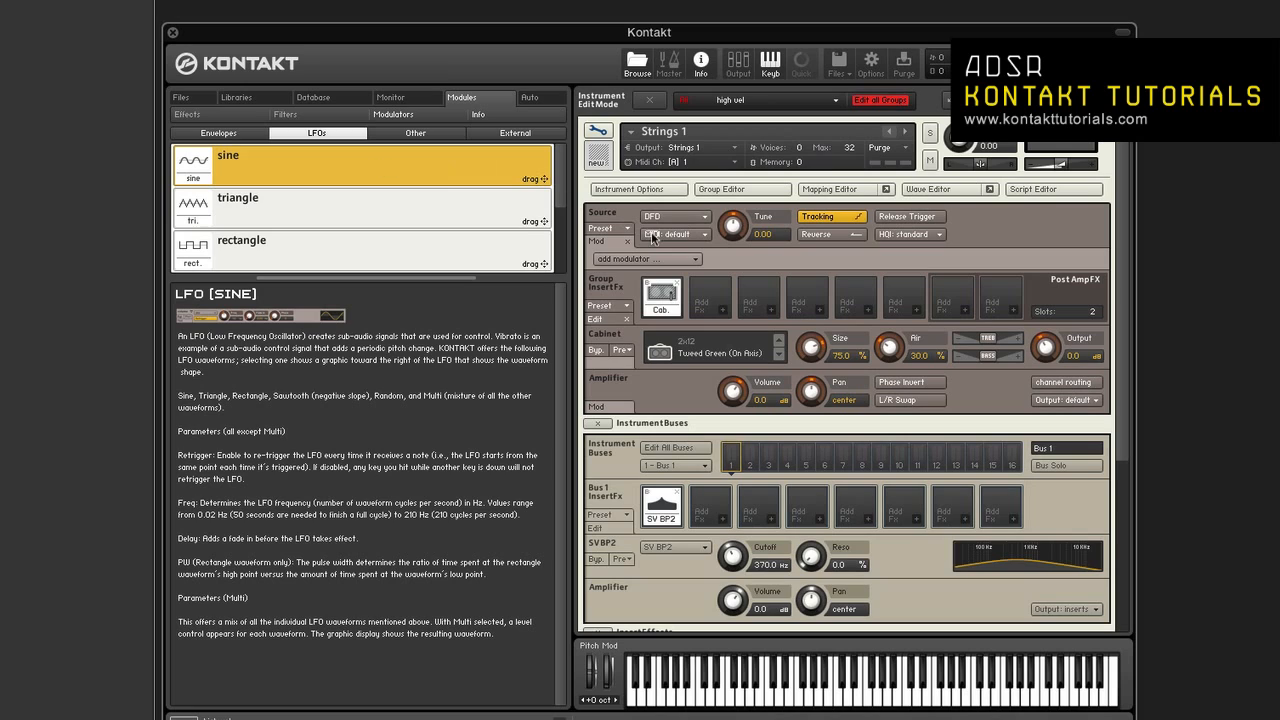
left_click_drag(652, 236, 737, 226)
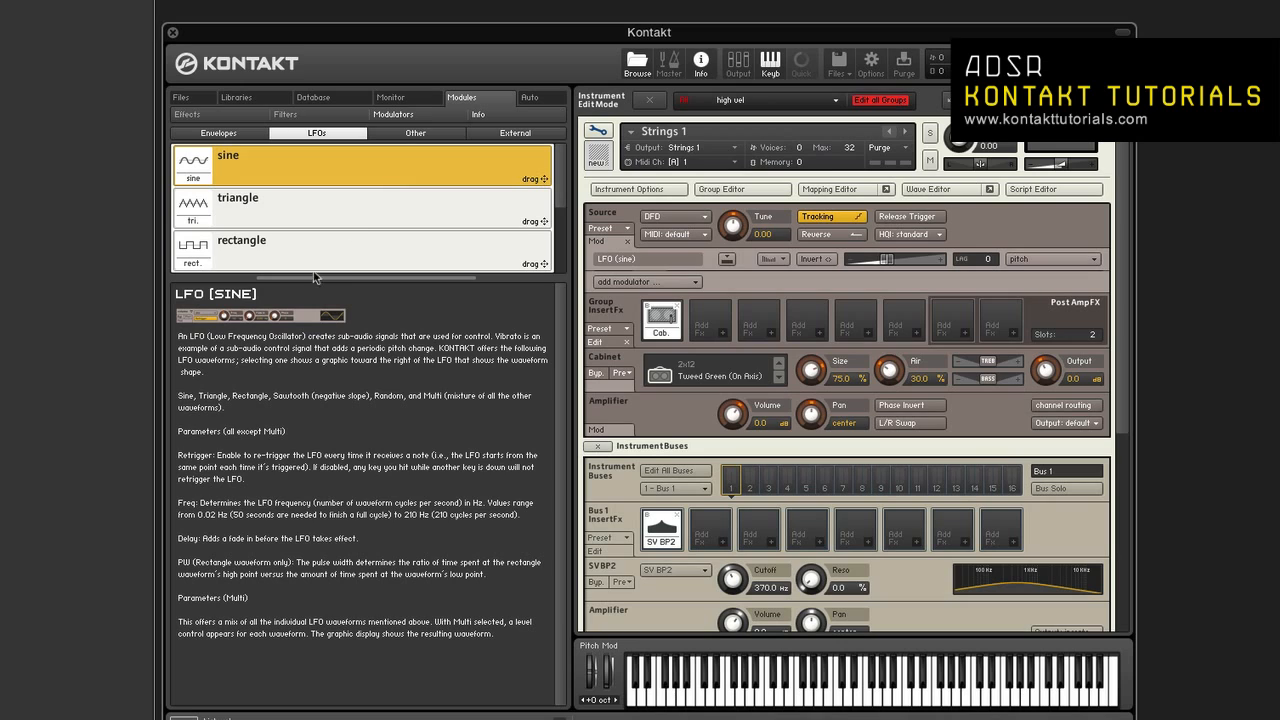
left_click_drag(331, 278, 331, 304)
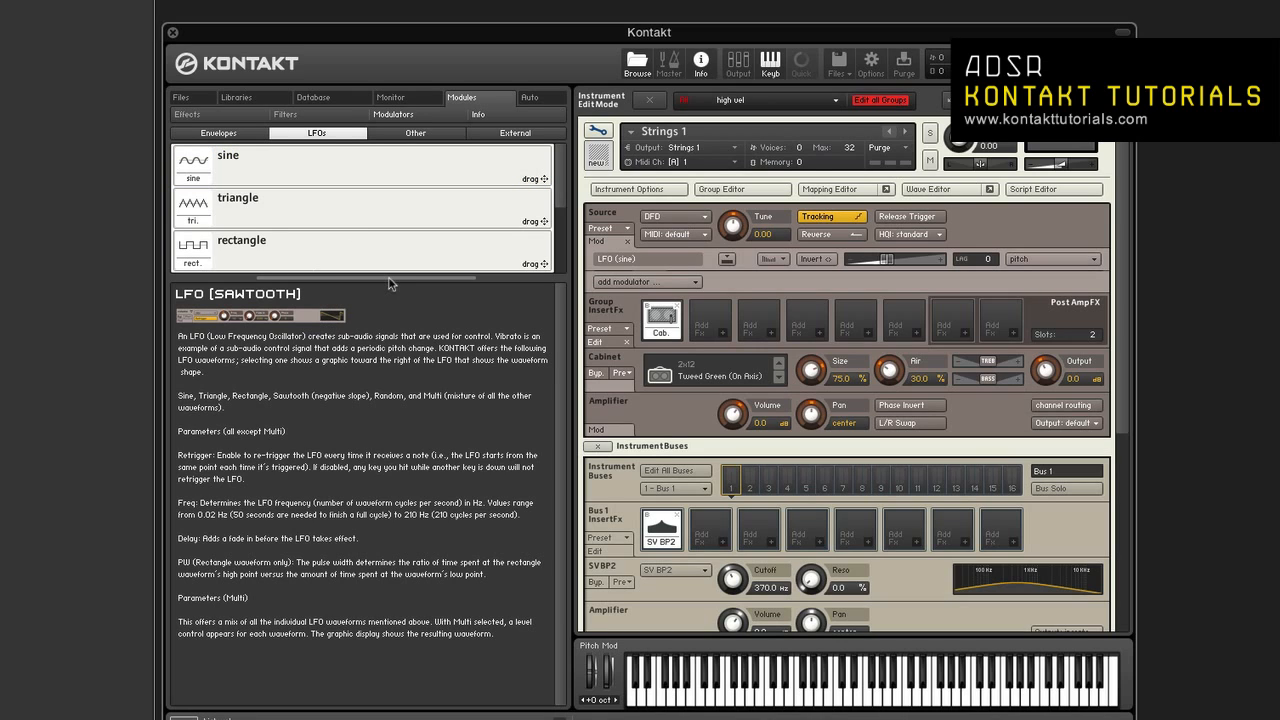
left_click_drag(400, 279, 402, 317)
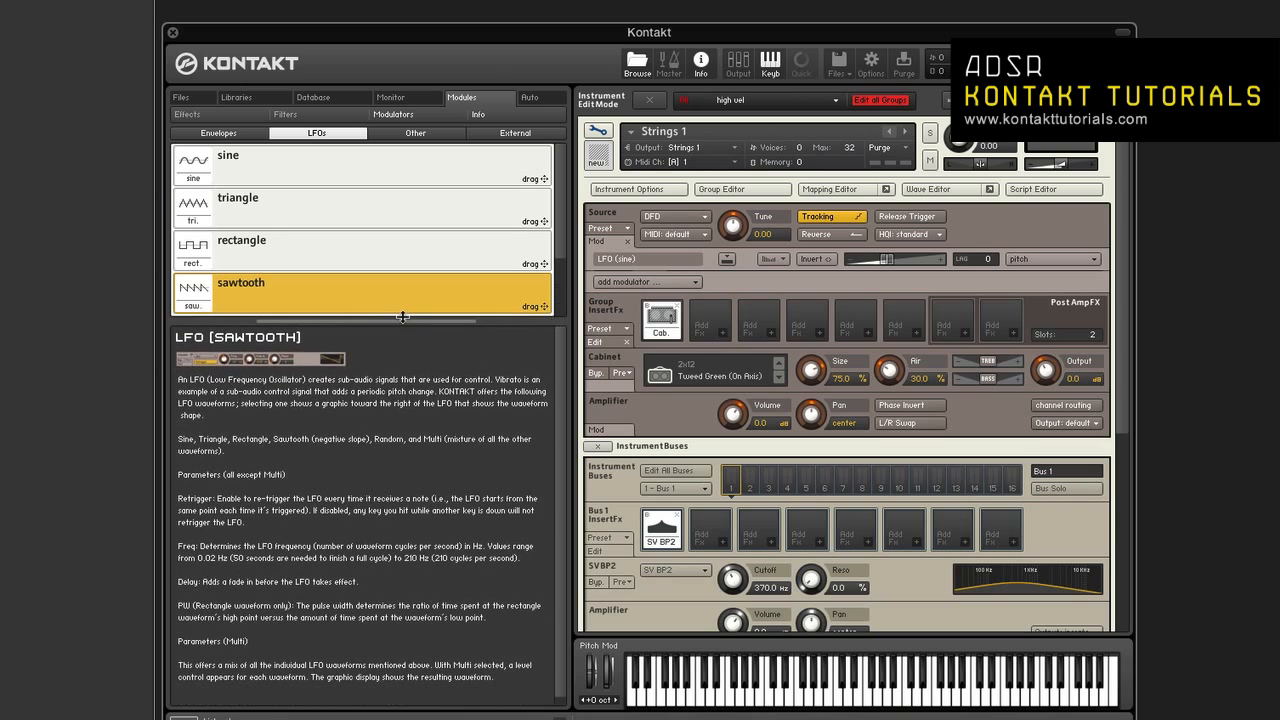
Look through the host automation and MIDI automation assignment lists
left_click(530, 100)
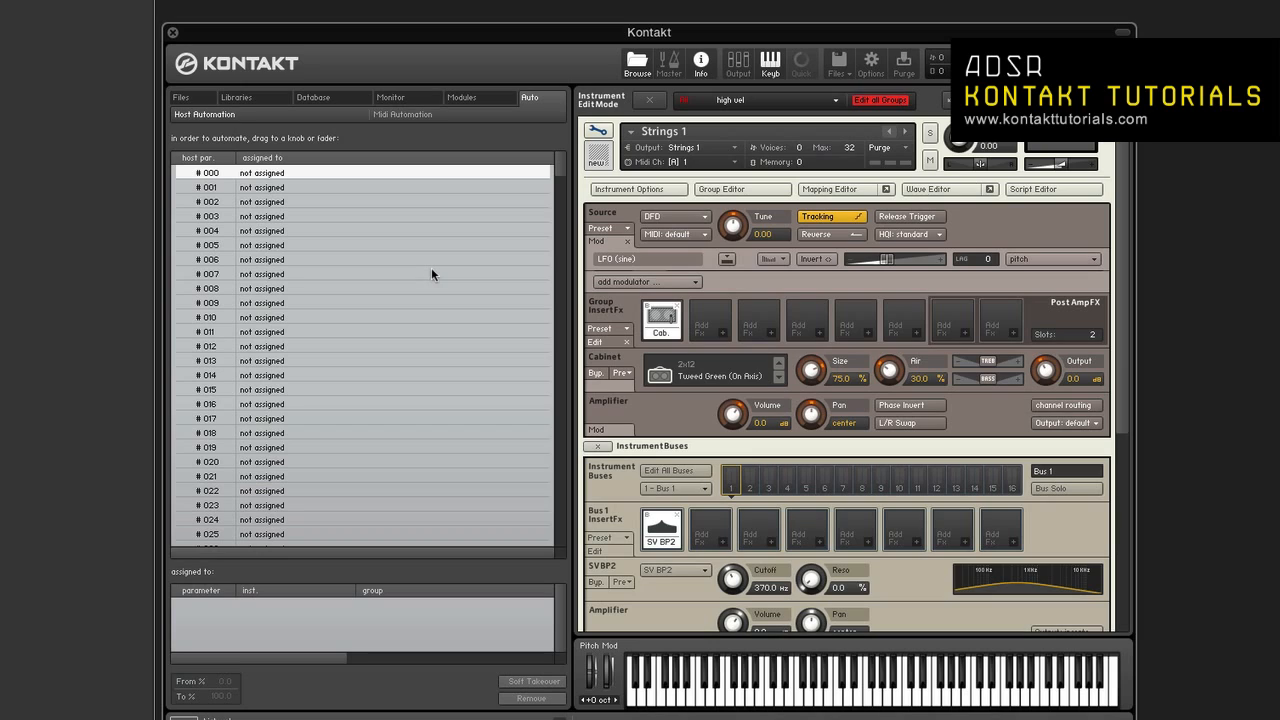
left_click(395, 115)
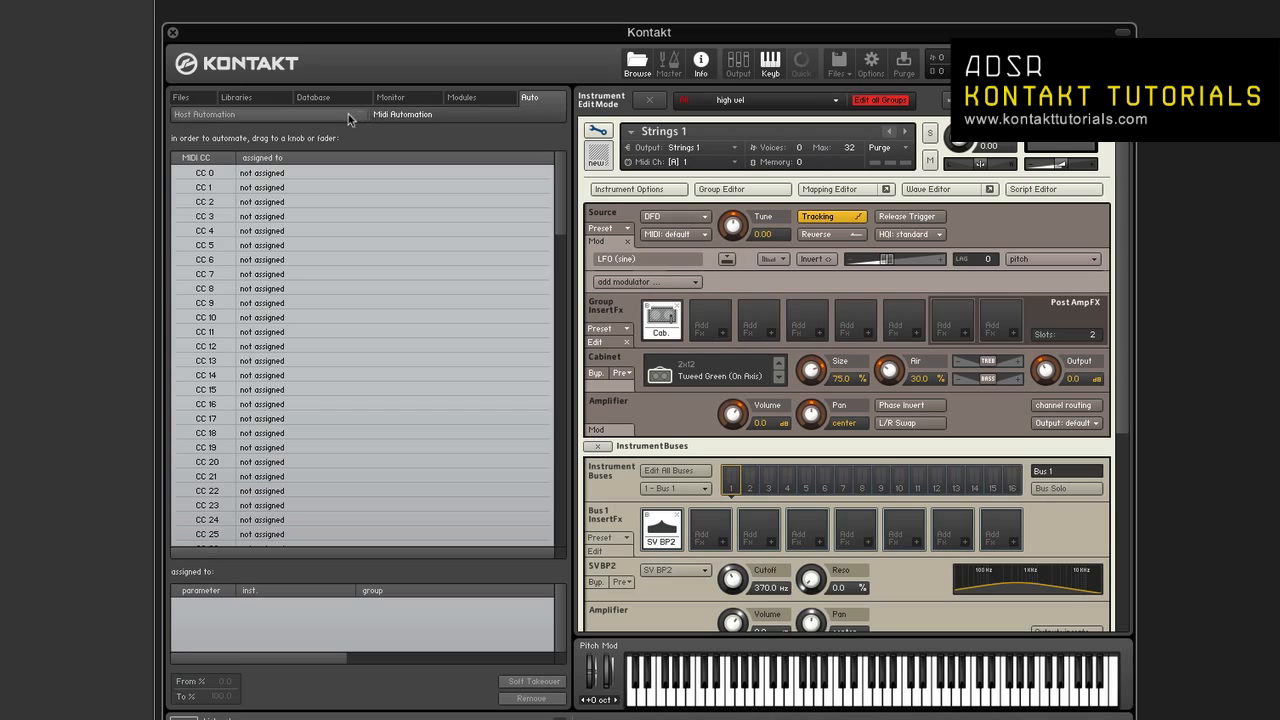
left_click(348, 114)
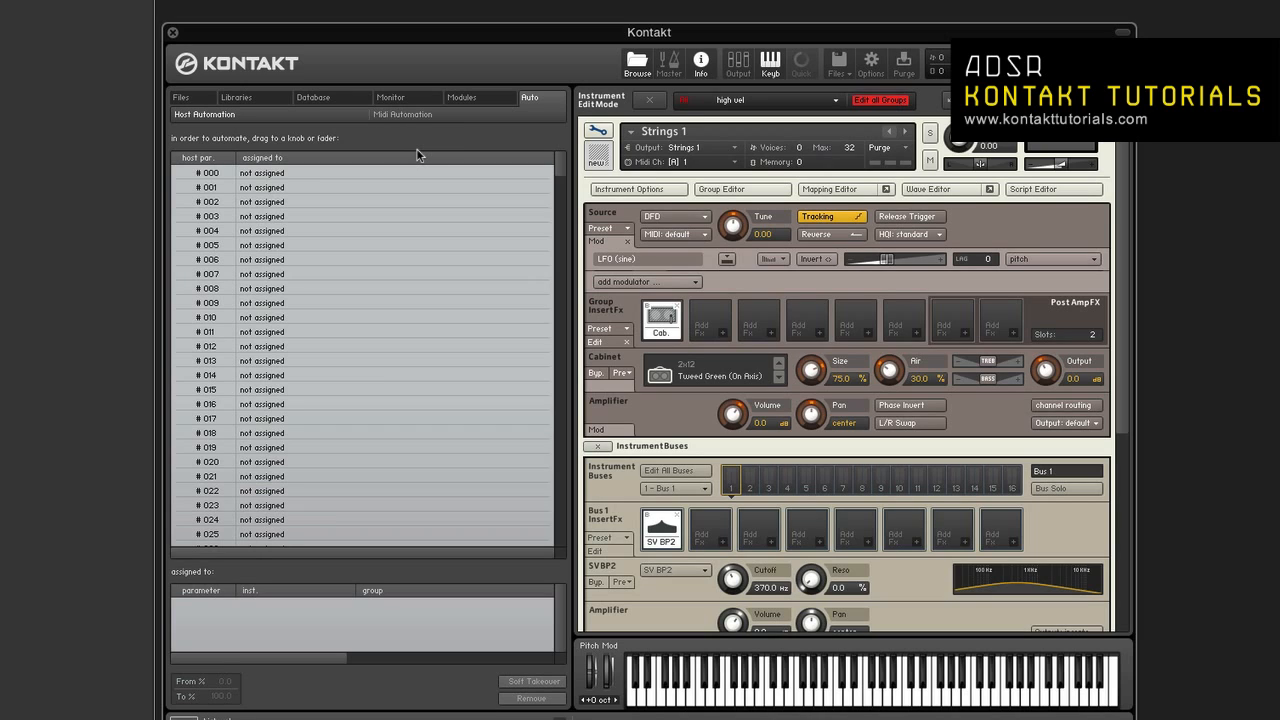
left_click(418, 115)
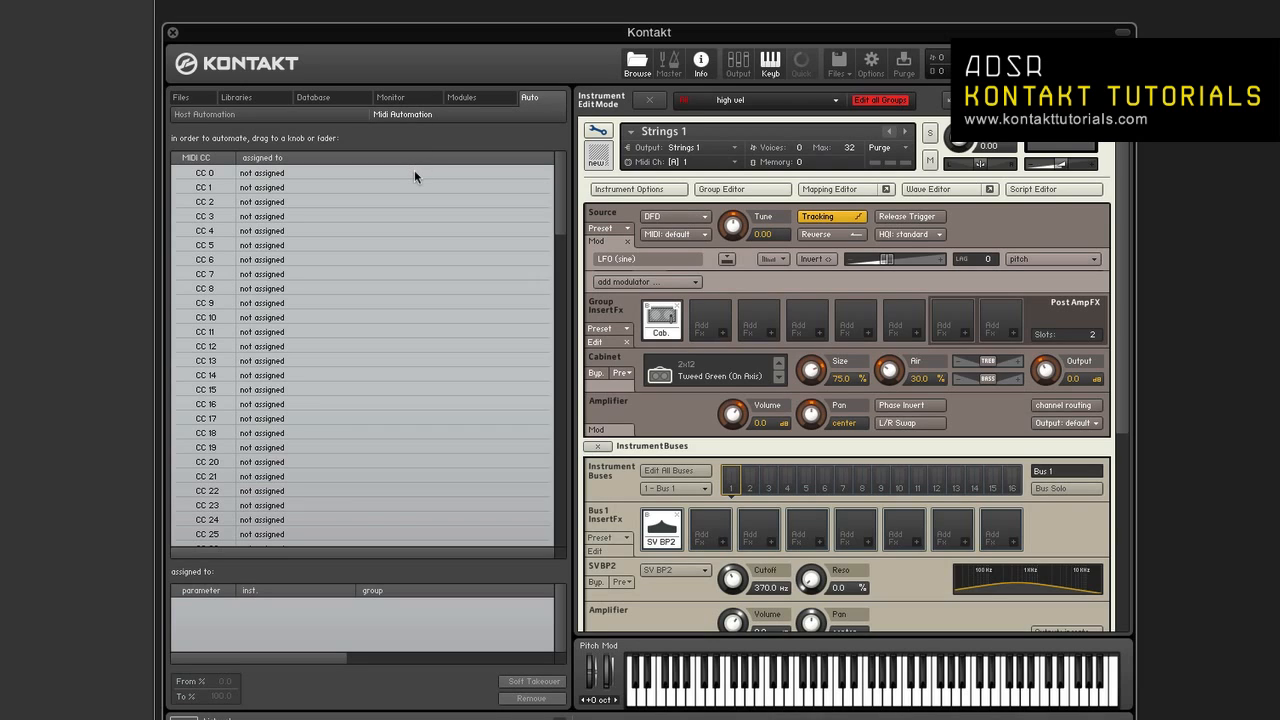
Assign MIDI CC 1 to the Source module's Tune knob
left_click_drag(414, 170, 732, 228)
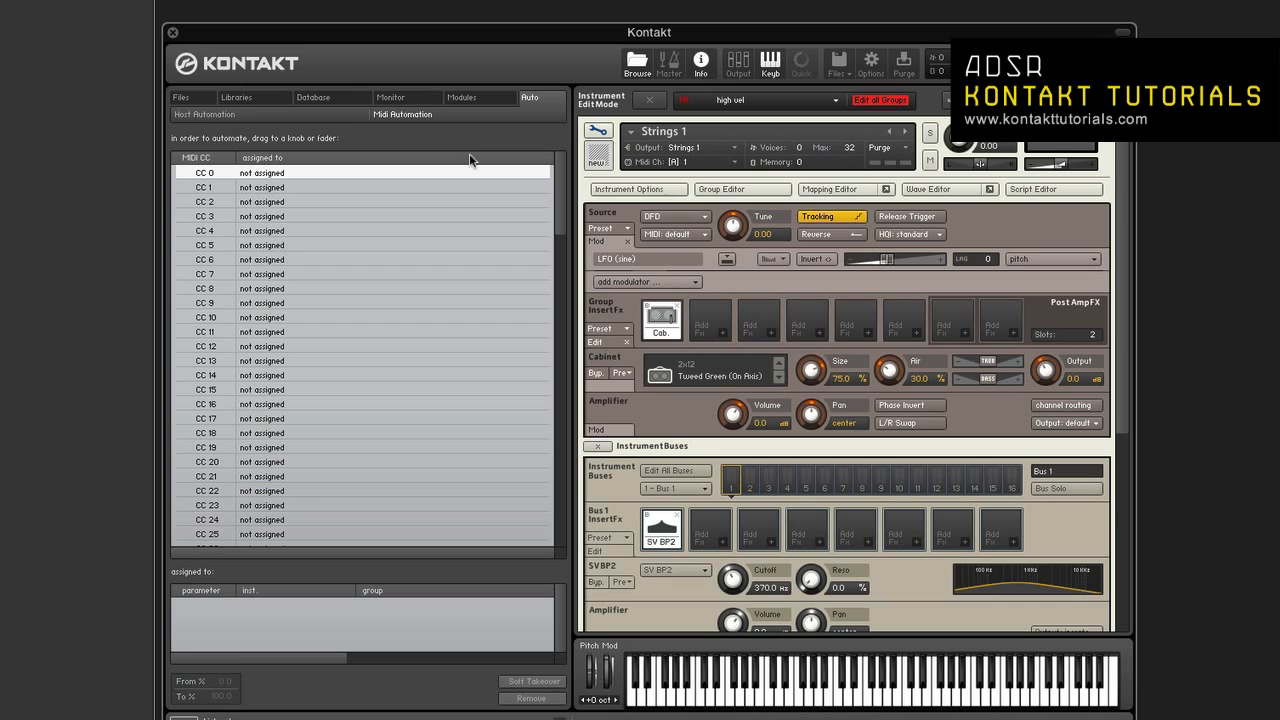
left_click(394, 186)
left_click_drag(394, 188, 733, 226)
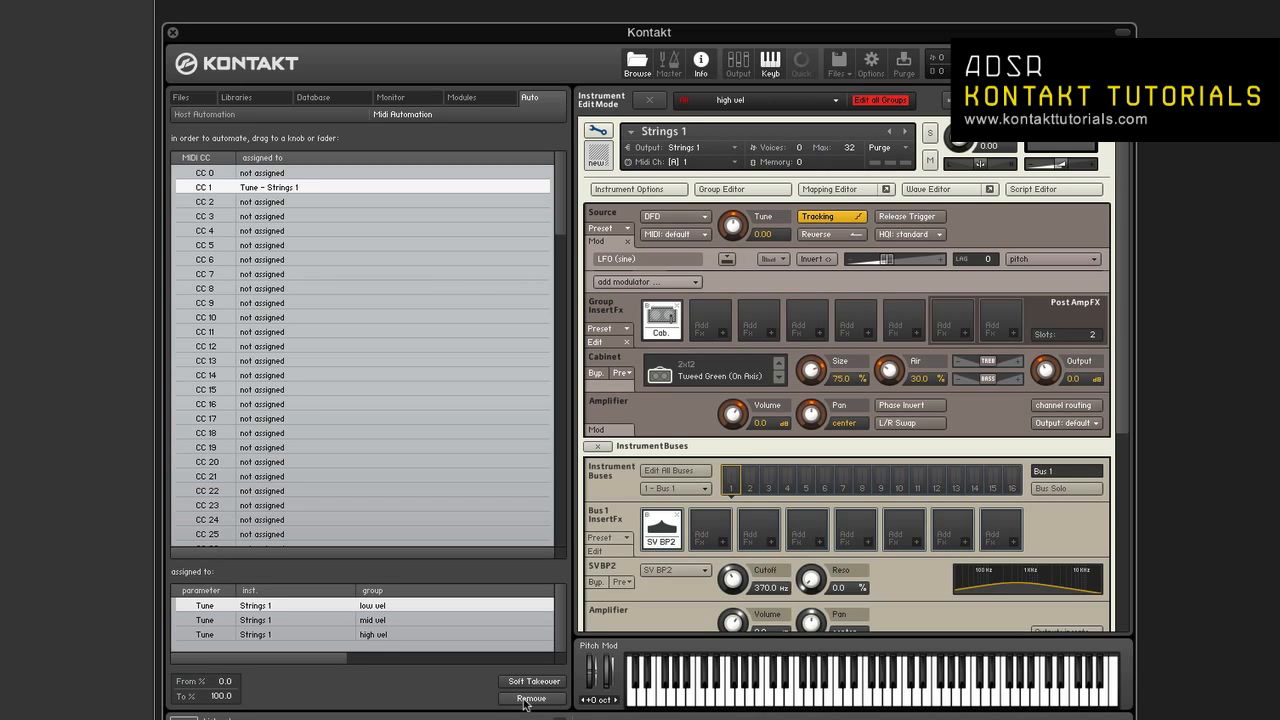
Remove the Tune assignments of the low, mid and high vel groups from MIDI CC 1
left_click(419, 620)
left_click(419, 634)
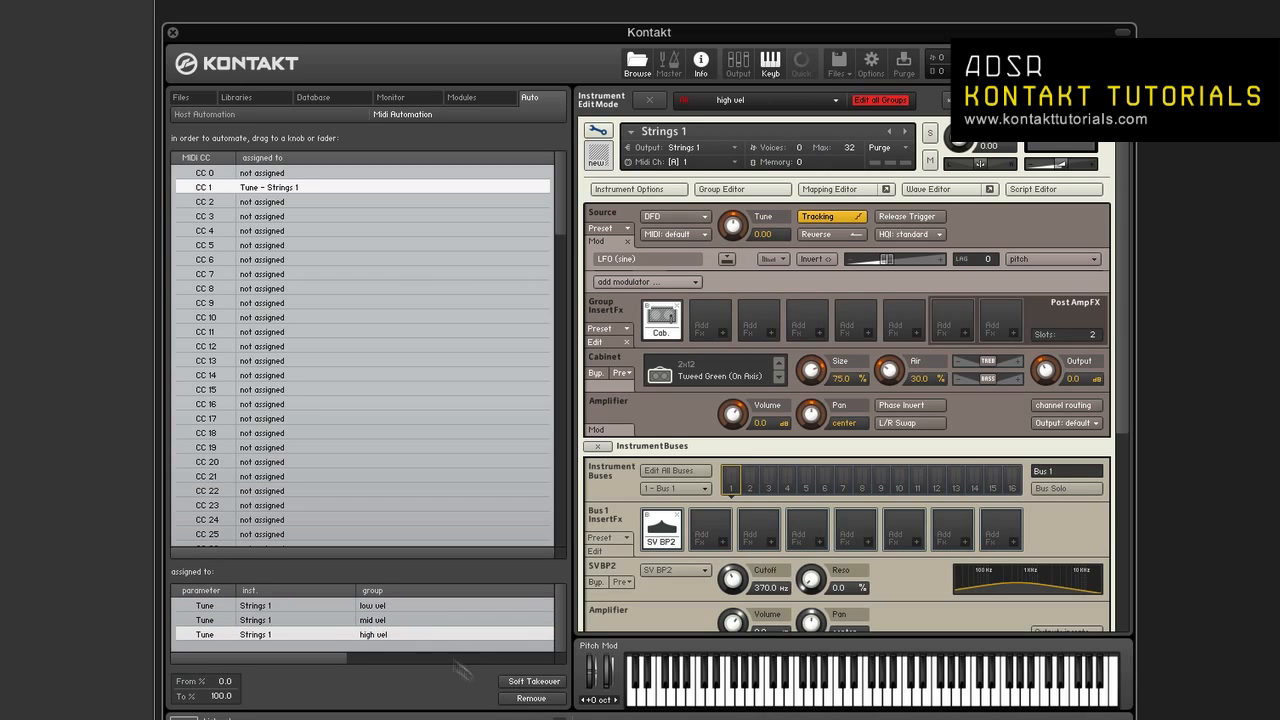
left_click(531, 698)
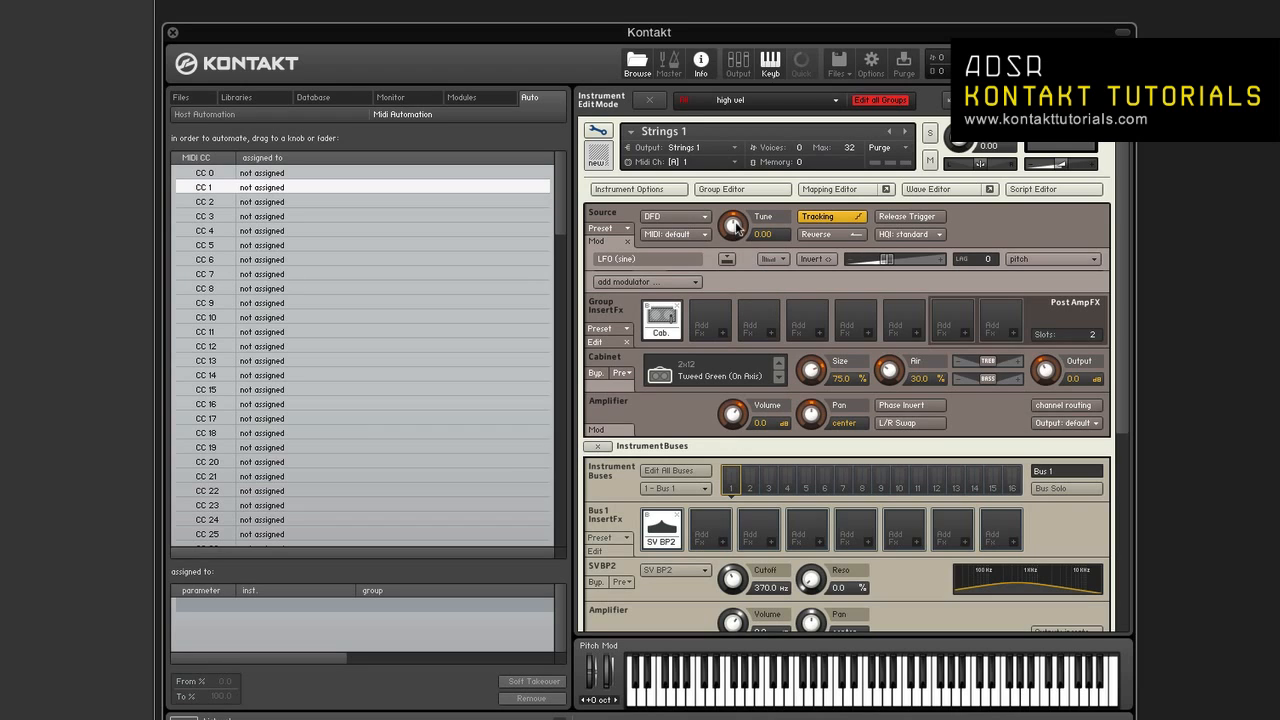
Link the Source Tune knob to MIDI CC 1 with MIDI learn and assign CC 1 to the Cabinet's Size as well
right_click(737, 228)
left_click(779, 307)
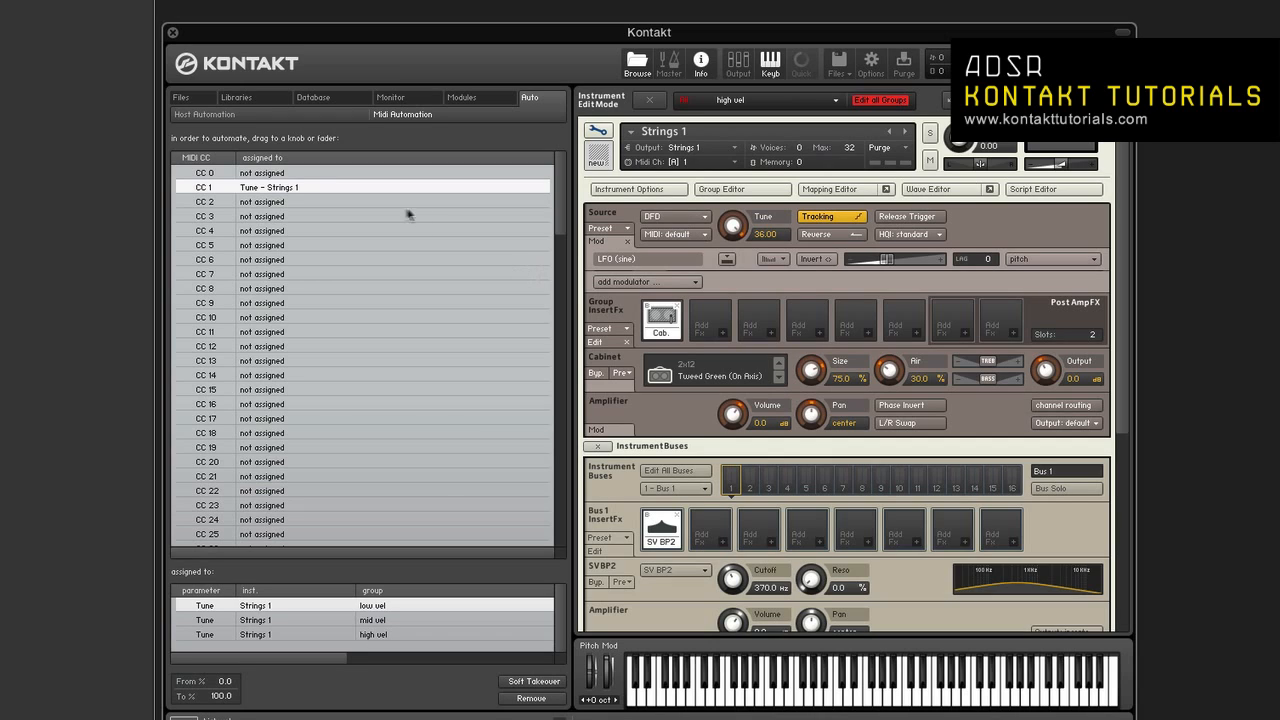
left_click_drag(289, 189, 813, 374)
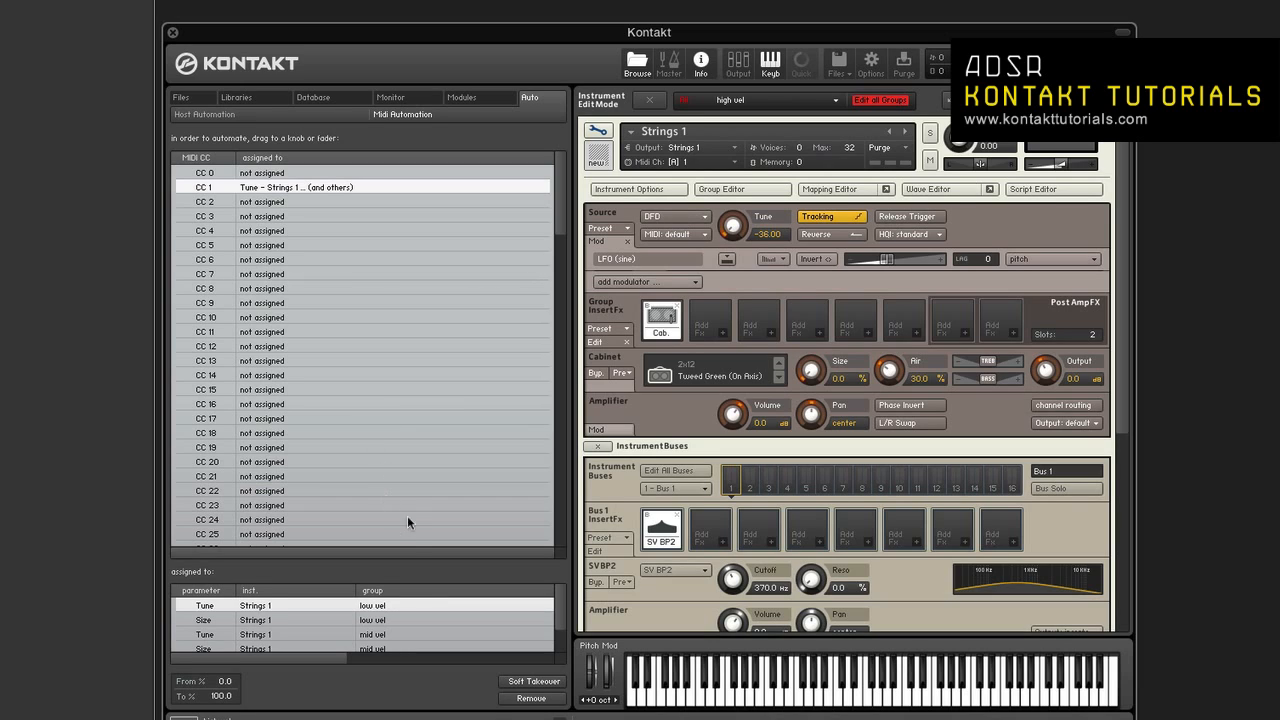
Remove the Tune assignments of all three groups and the high vel group's Size assignment from MIDI CC 1
scroll(414, 598, "down", 1)
left_click(413, 641)
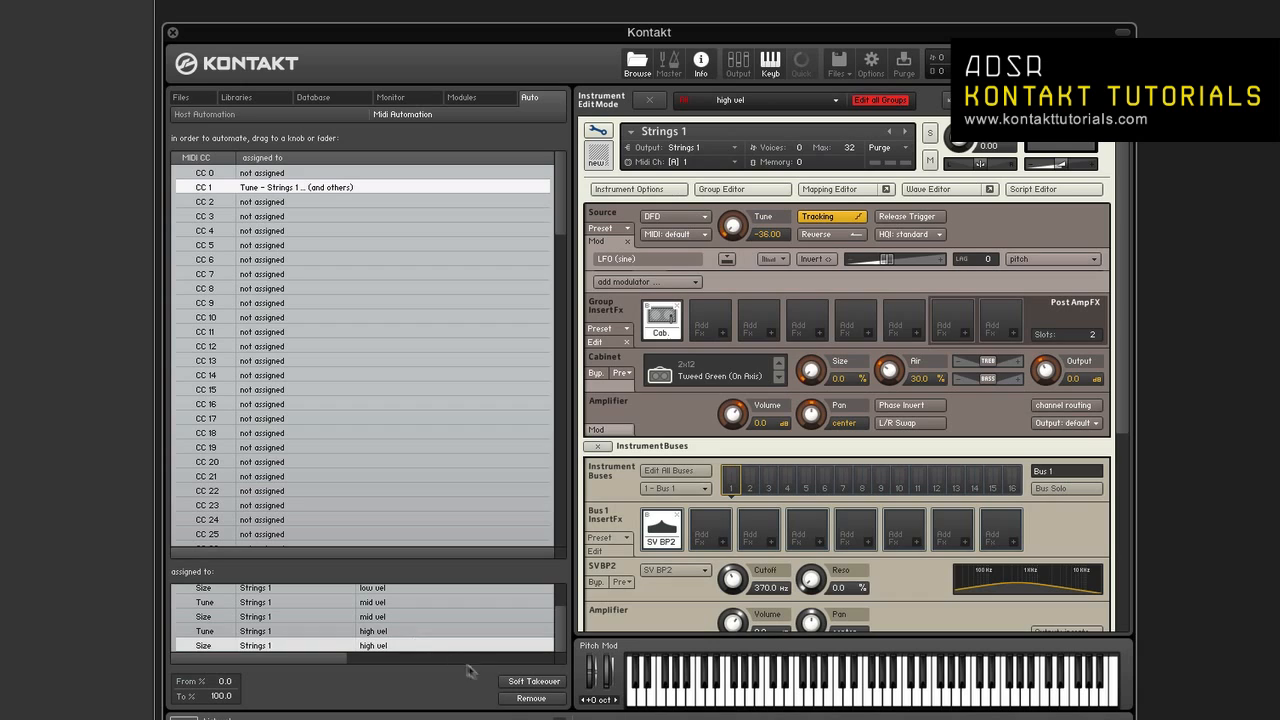
left_click(507, 697)
scroll(478, 660, "down", 1)
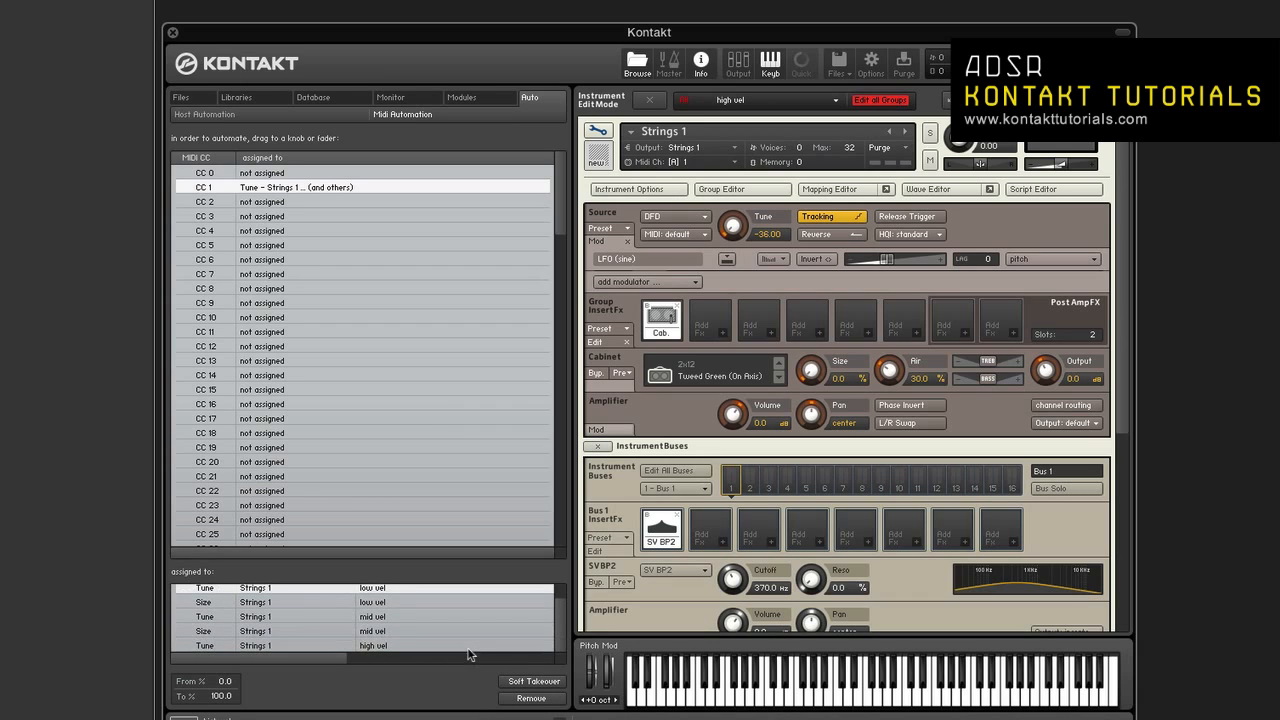
left_click(447, 646)
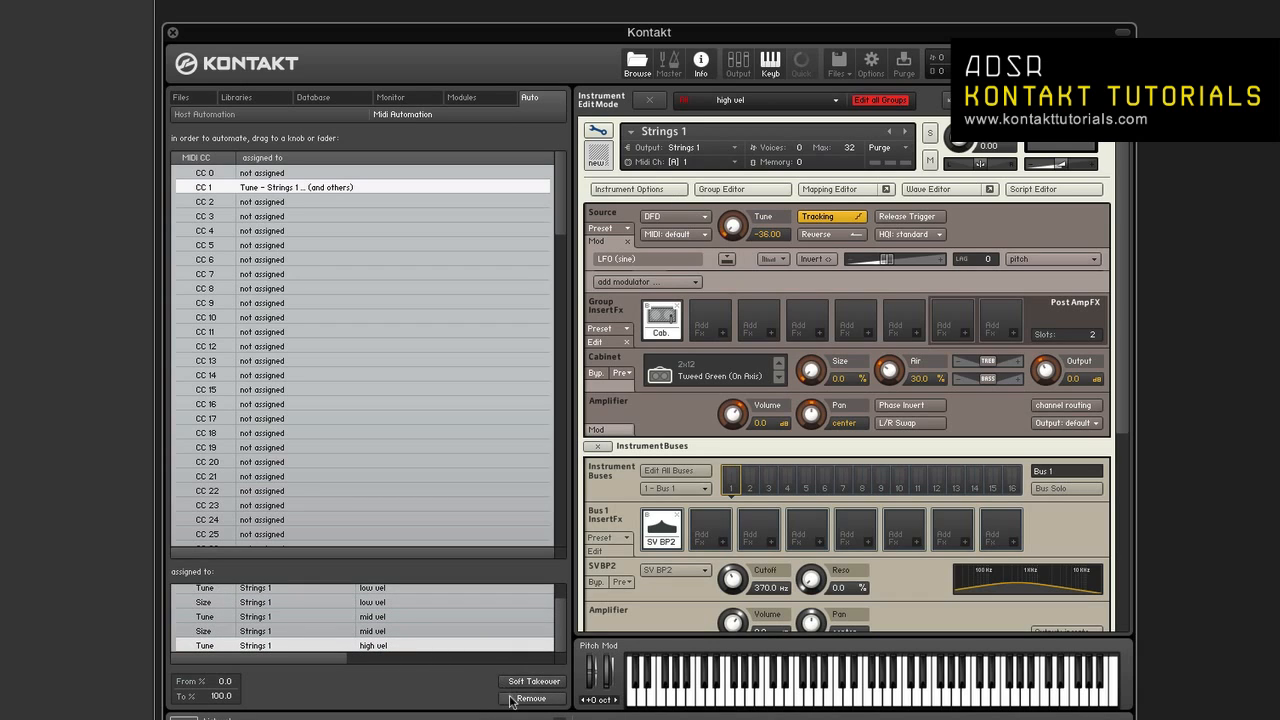
left_click(507, 697)
left_click(436, 627)
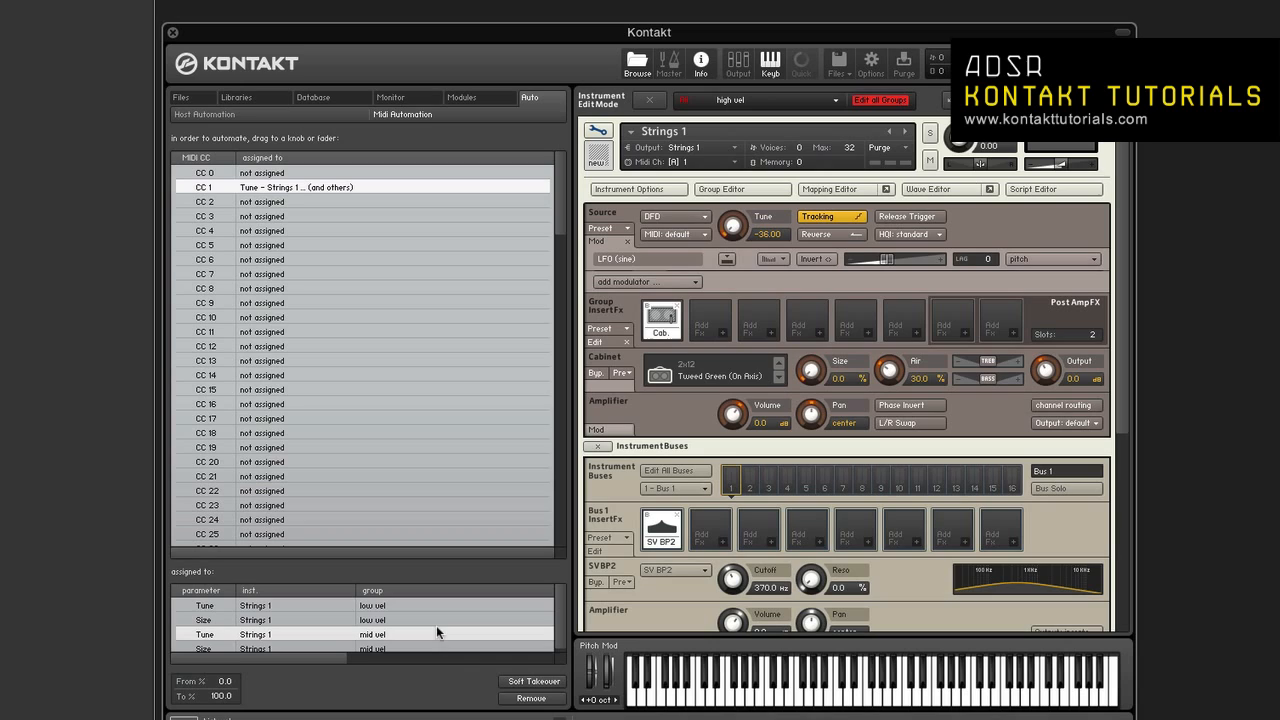
left_click(507, 697)
left_click(531, 698)
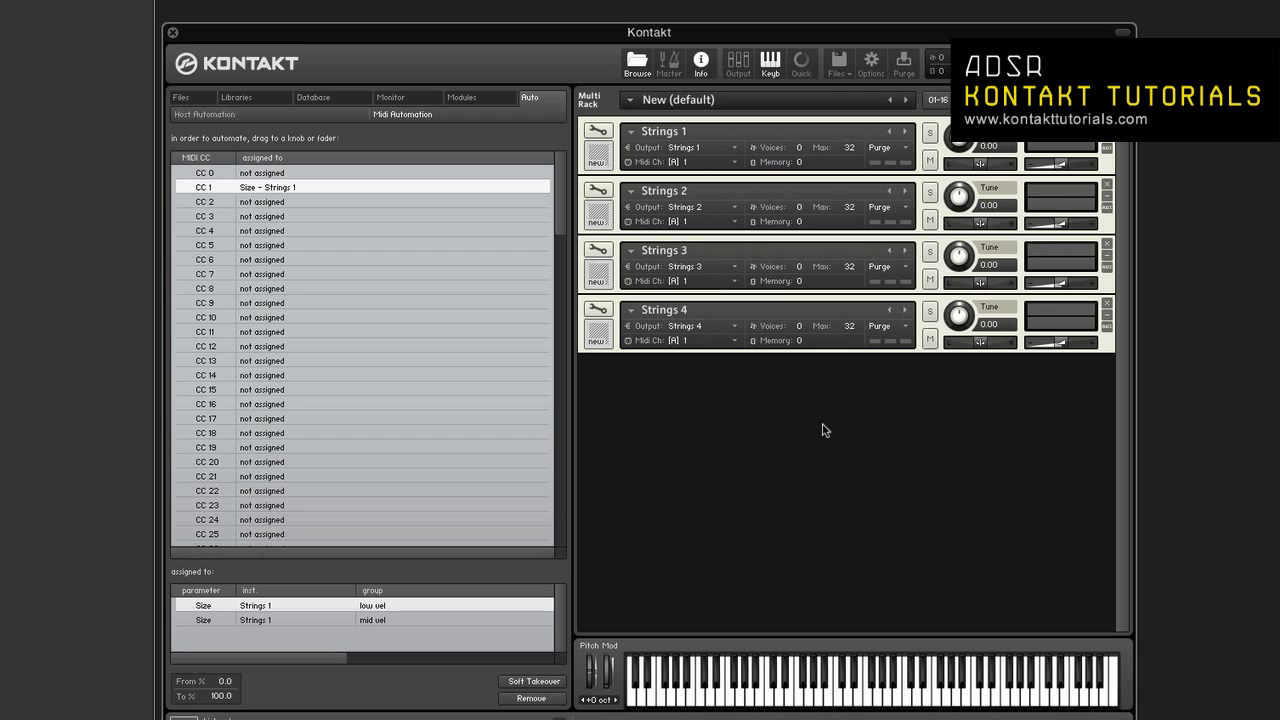
Open the Quick-Load browser and view the multis in the Chord Machine folder under Studio Linked VST
right_click(822, 425)
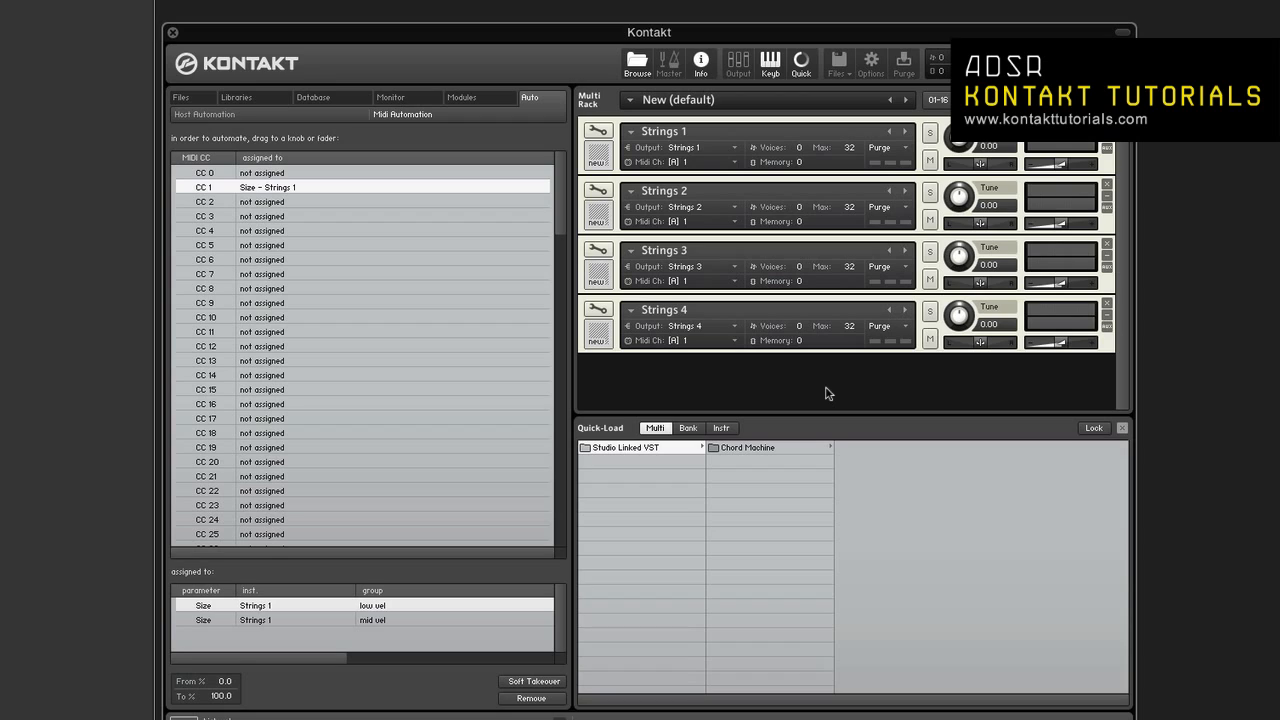
right_click(826, 393)
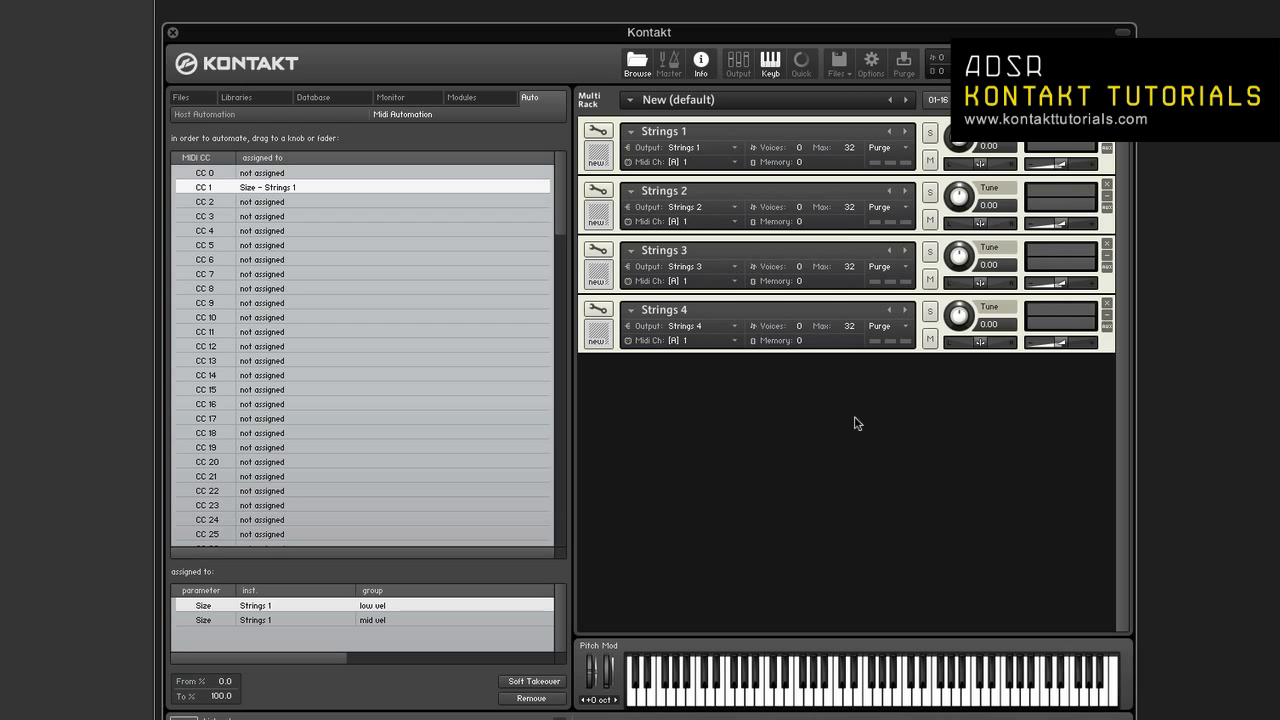
right_click(855, 423)
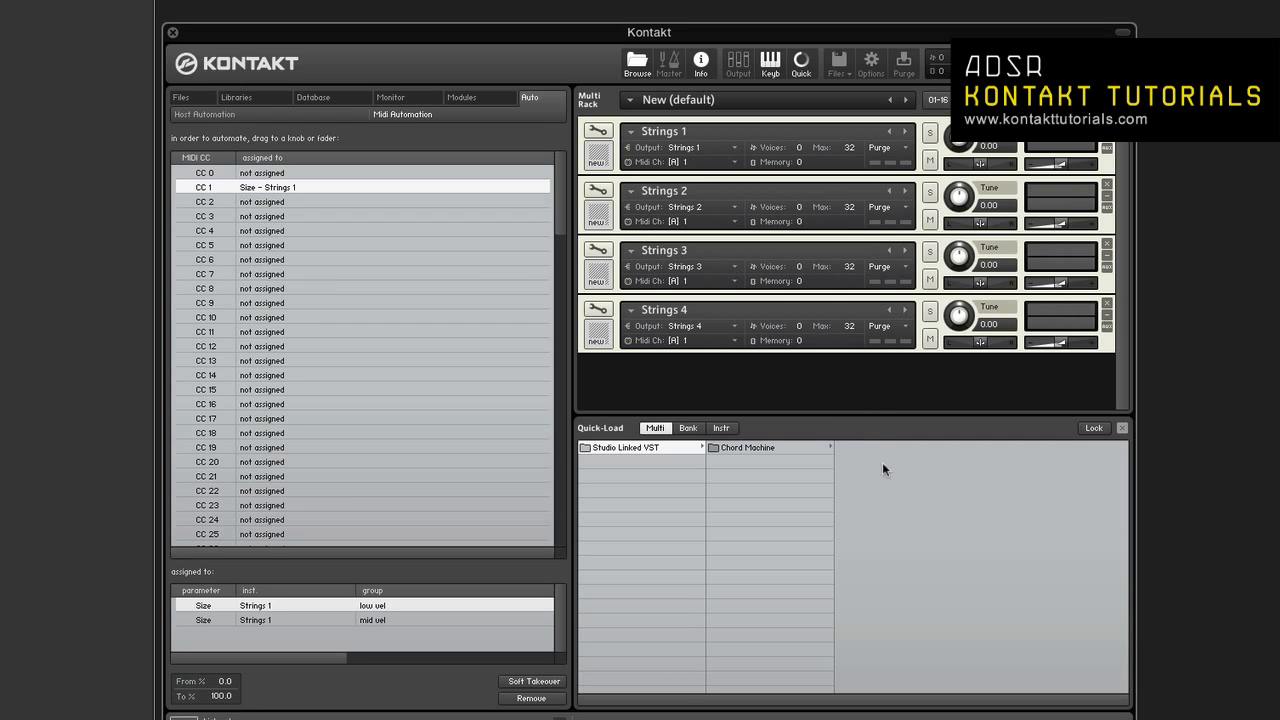
left_click(655, 428)
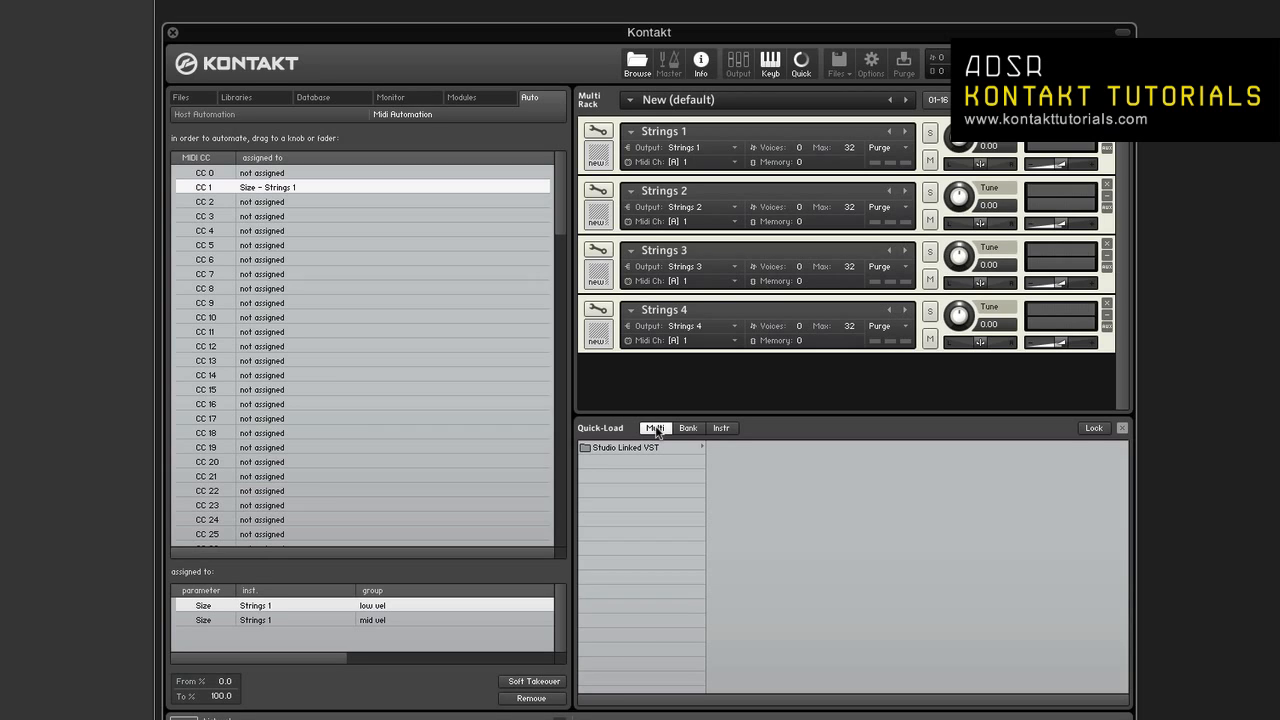
left_click(657, 449)
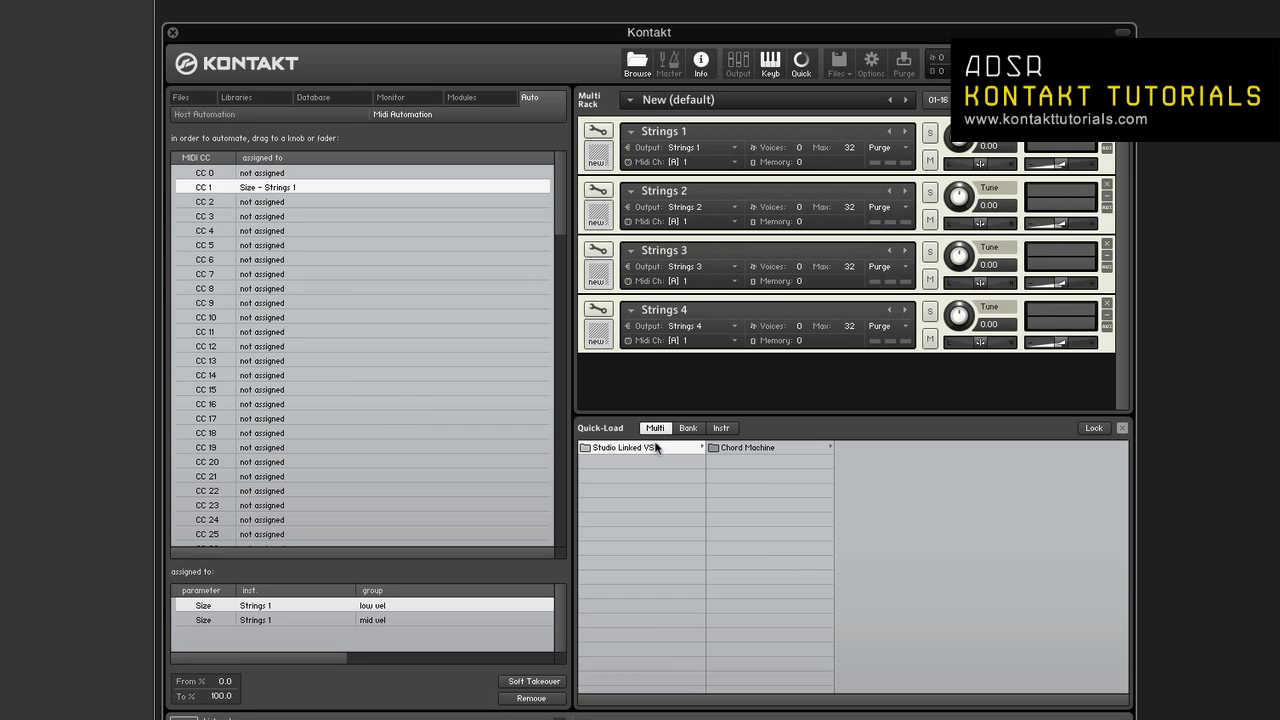
left_click(776, 447)
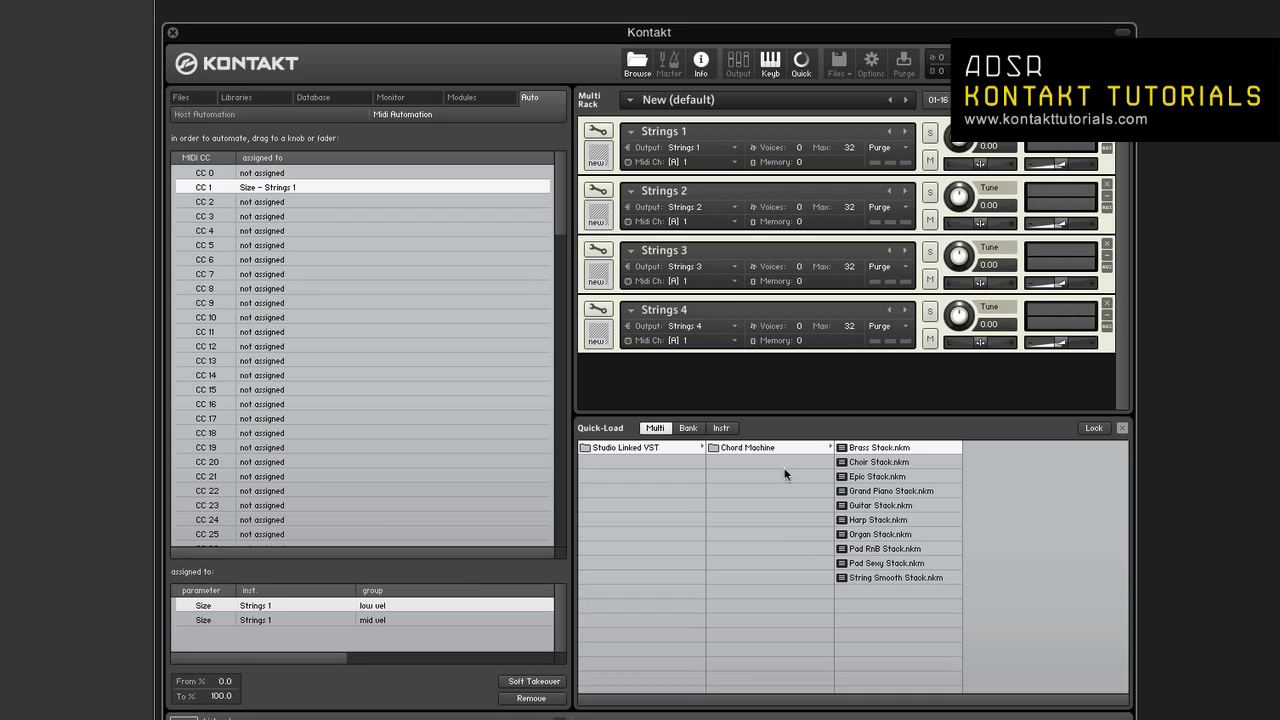
Create a folder named ADSR in the Quick-Load instrument catalogue
left_click(692, 428)
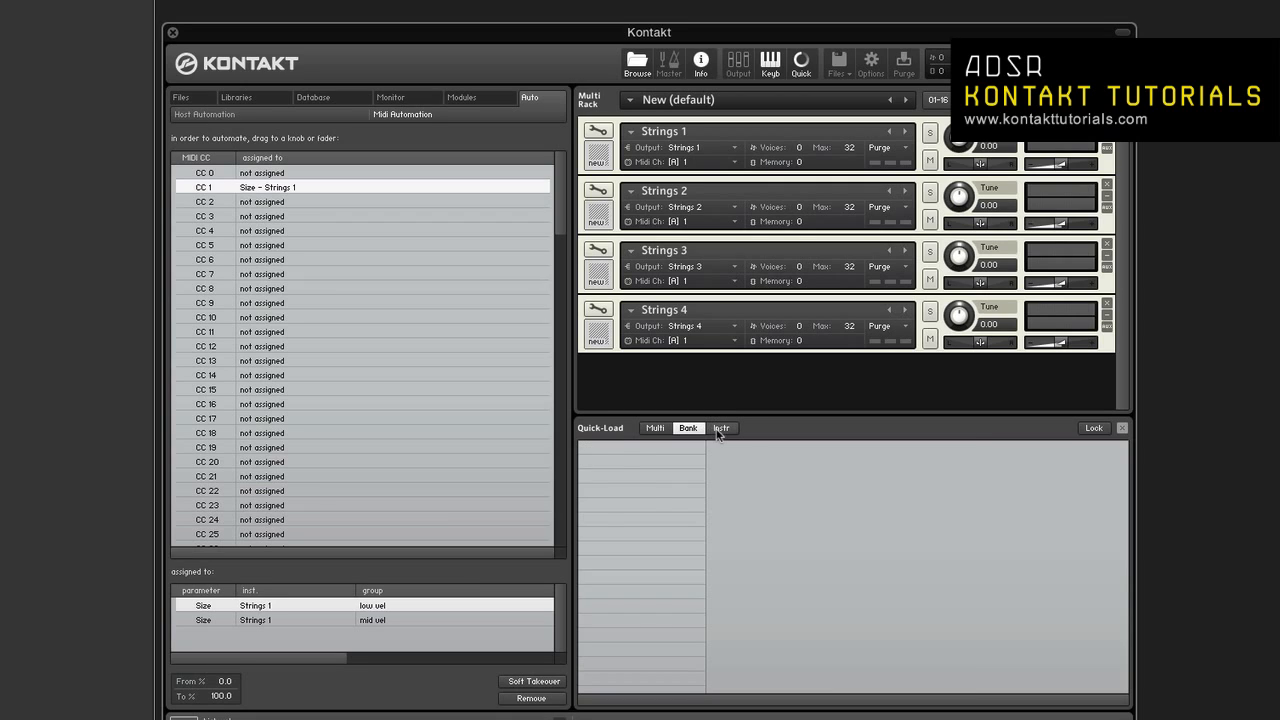
left_click(719, 429)
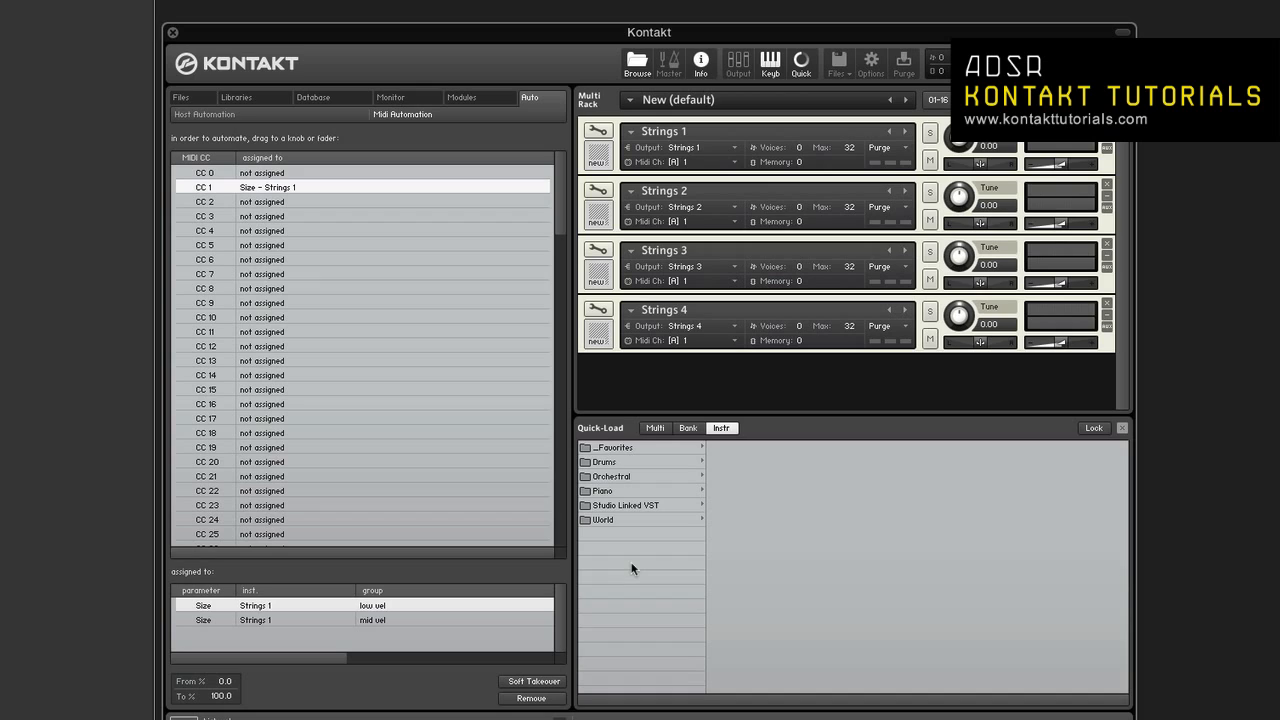
left_click(660, 574)
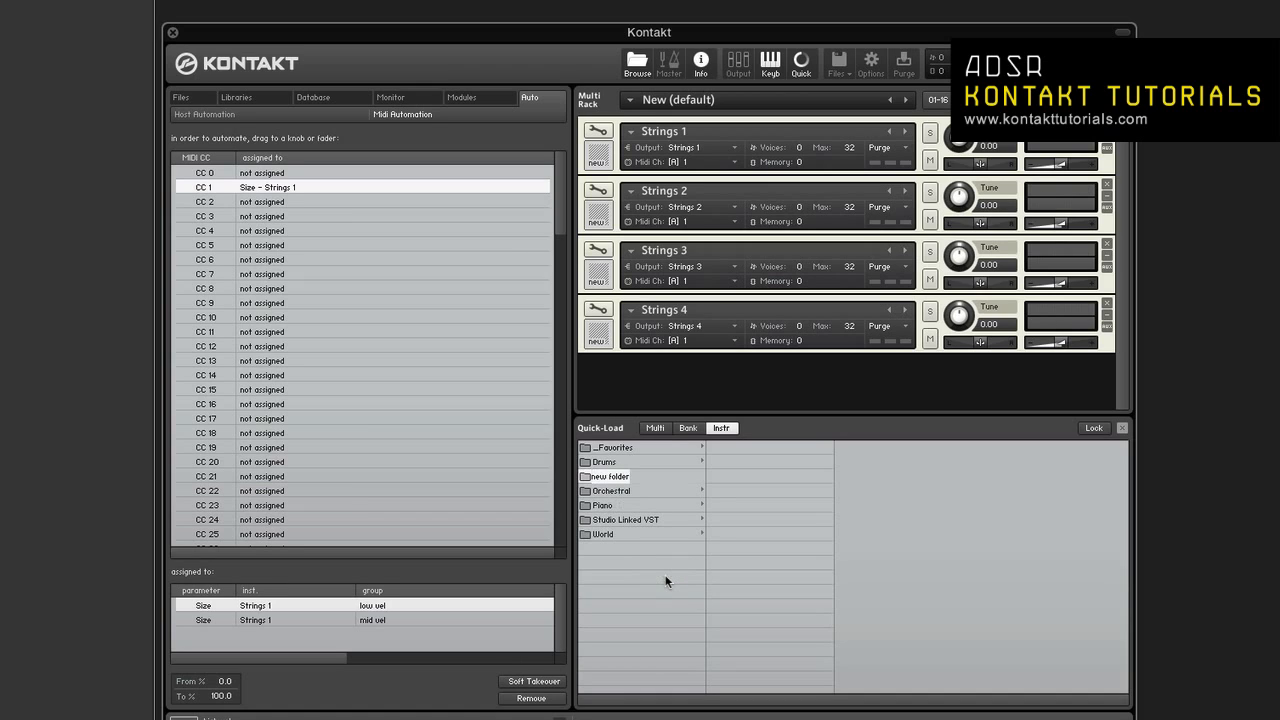
type("ADSR")
key("Return")
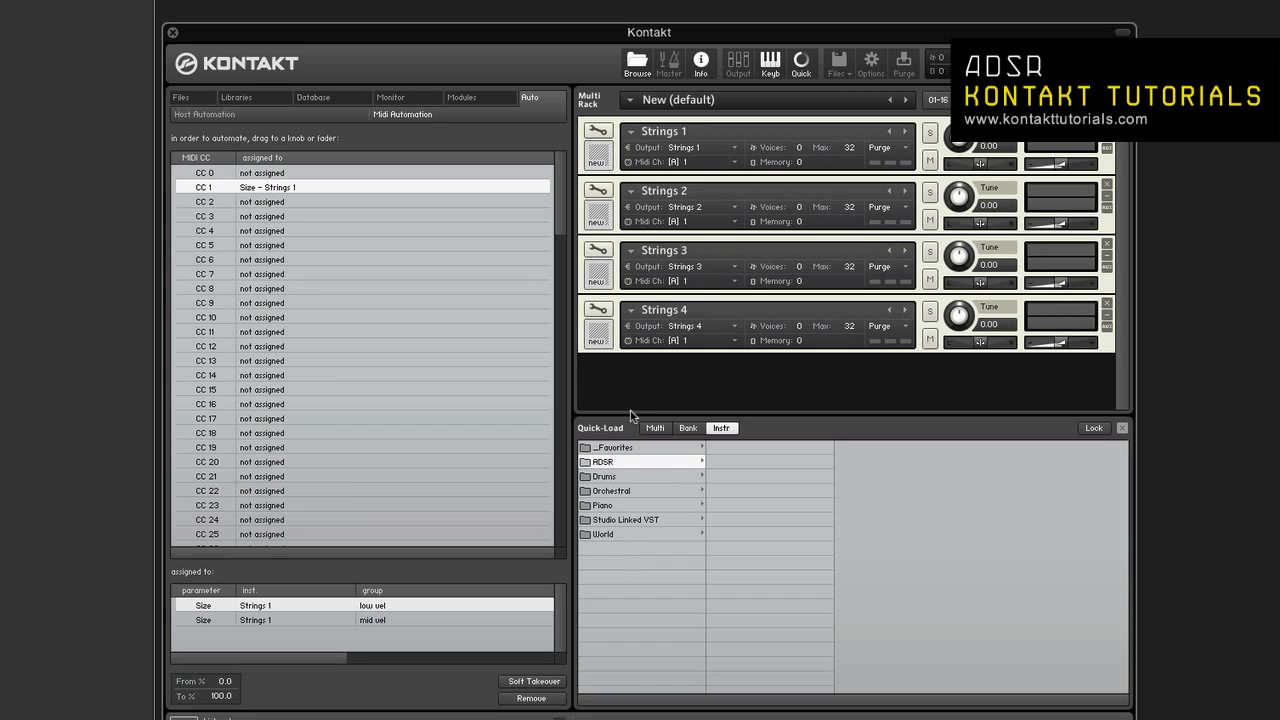
Create a folder named Dub Step inside the ADSR folder and delete it from Quick-Load
left_click(651, 452)
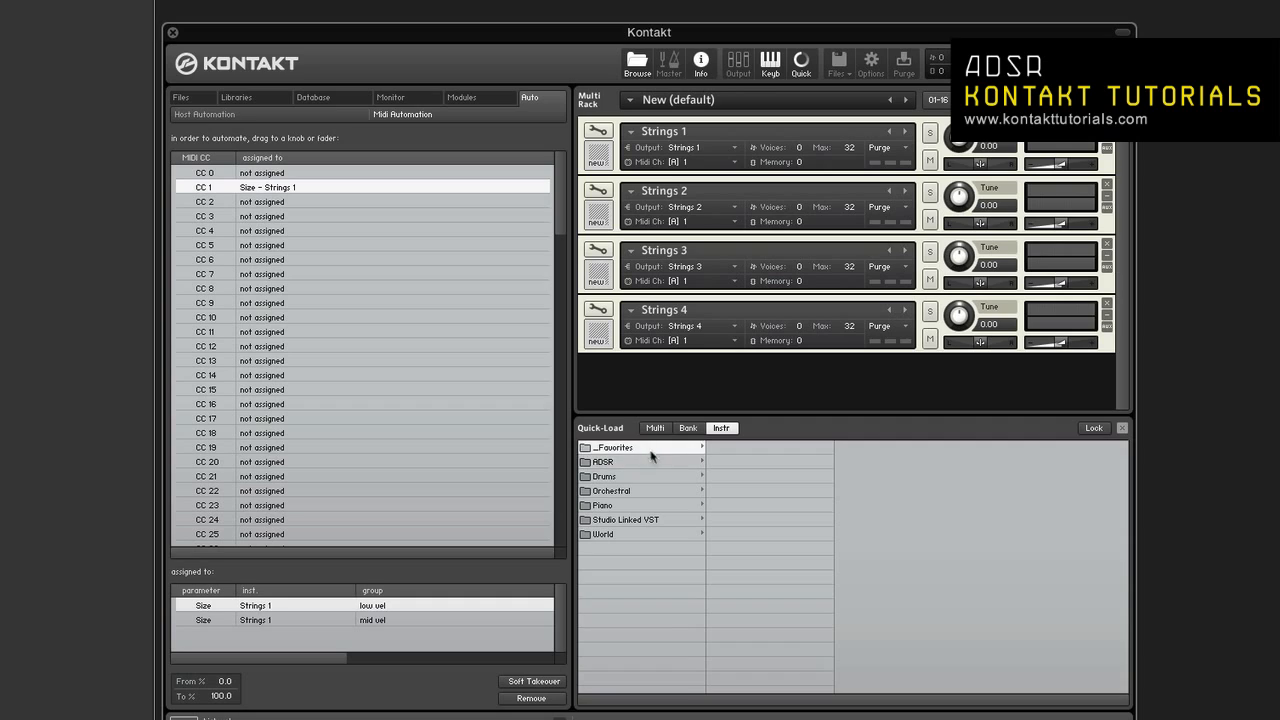
left_click(658, 462)
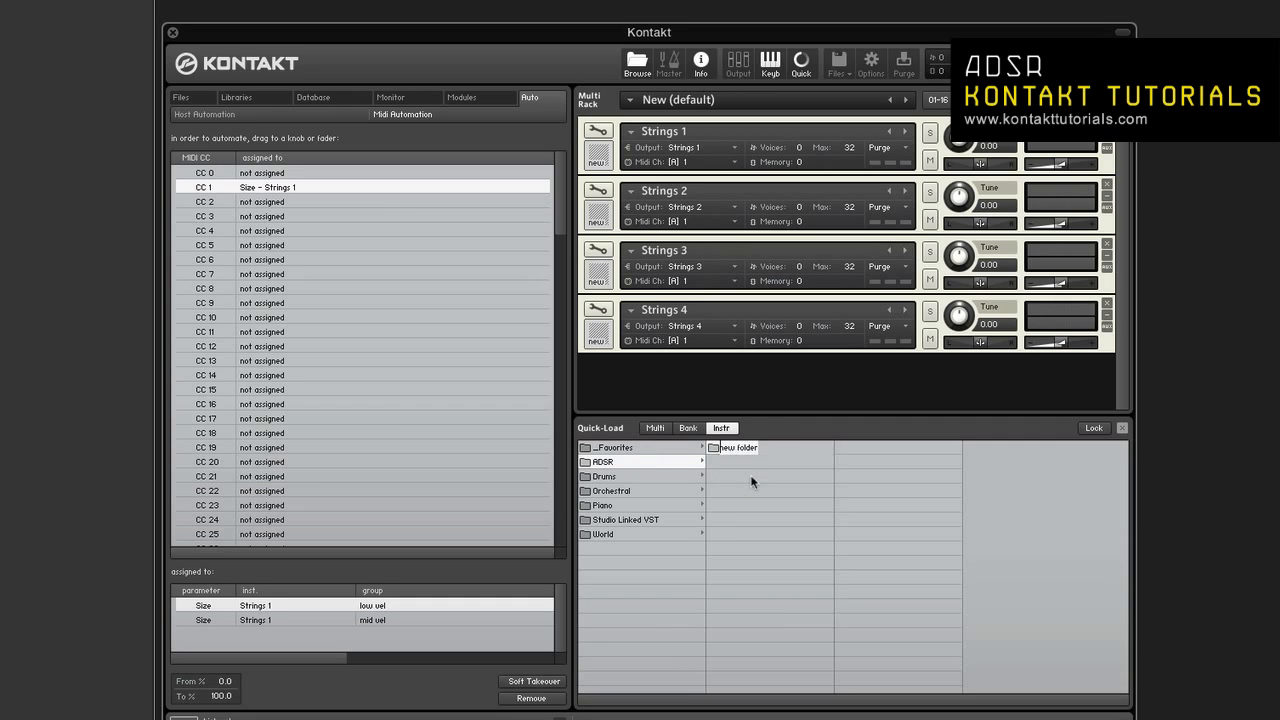
type("Dubstep")
key("Return")
double_click(757, 448)
type("Dub Step")
key("Return")
right_click(769, 446)
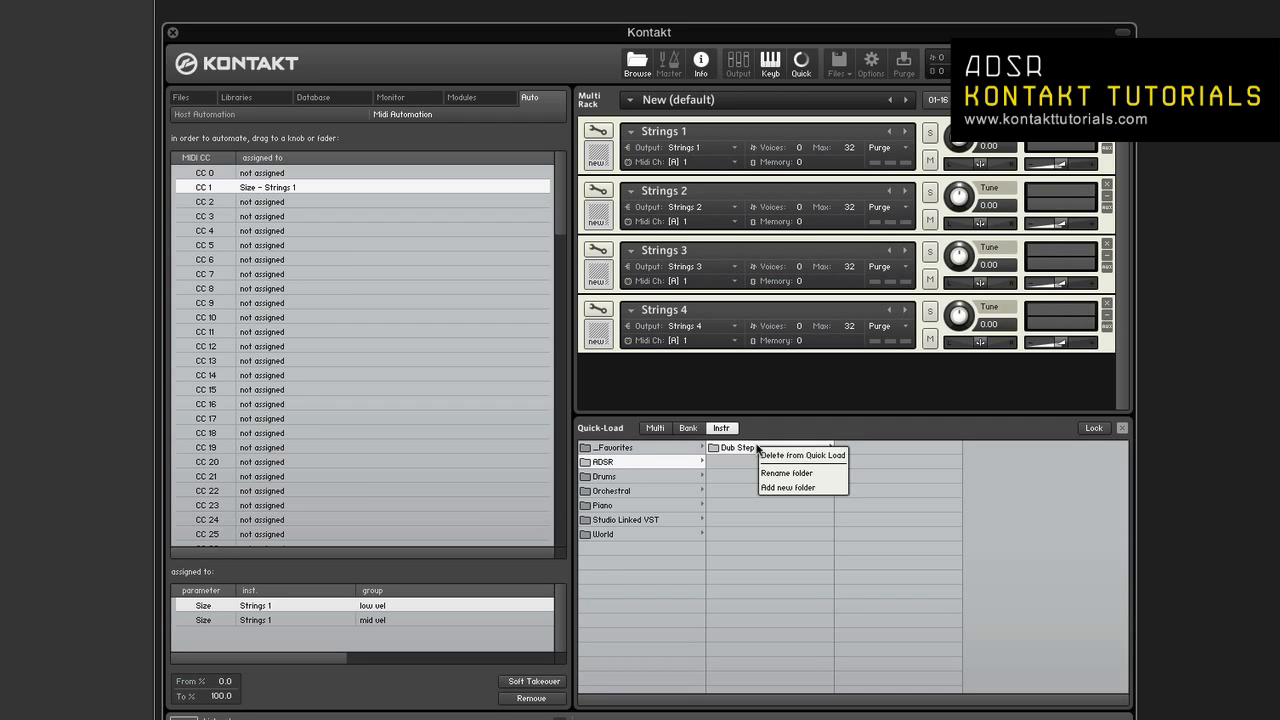
left_click(808, 455)
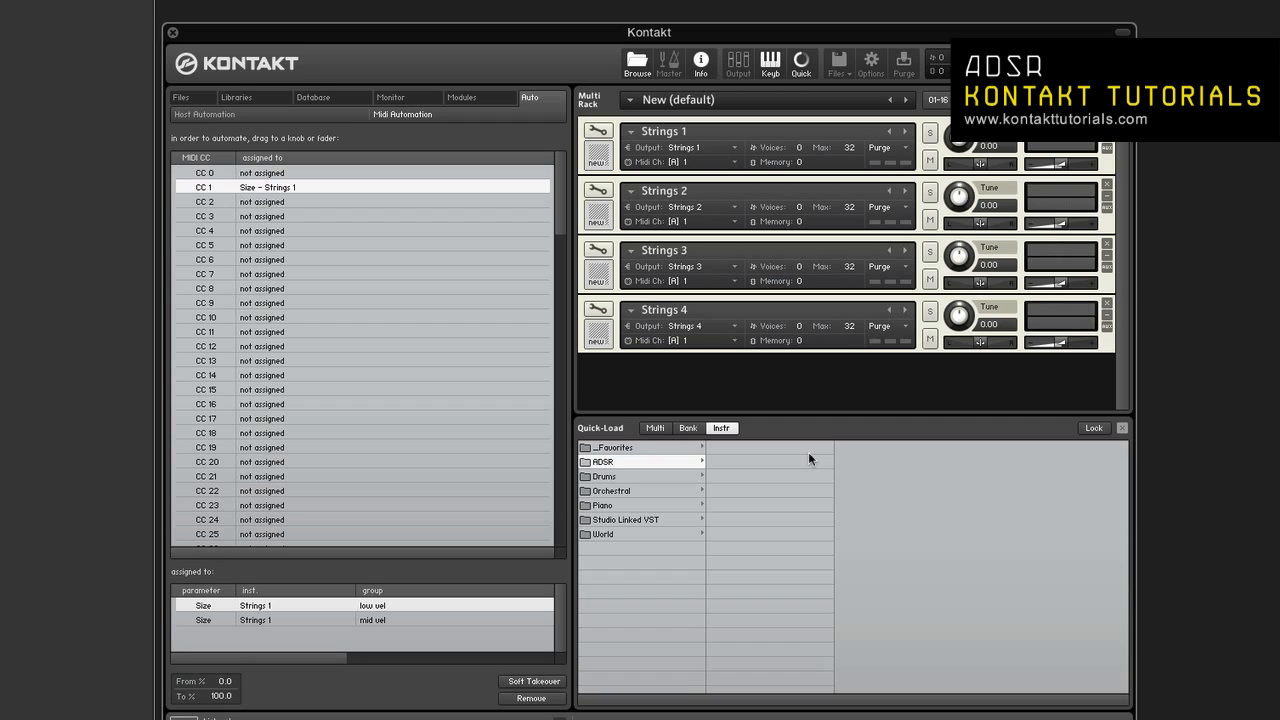
Create a folder named Dubstep inside the ADSR folder of the Quick-Load instrument catalogue
right_click(732, 458)
left_click(754, 467)
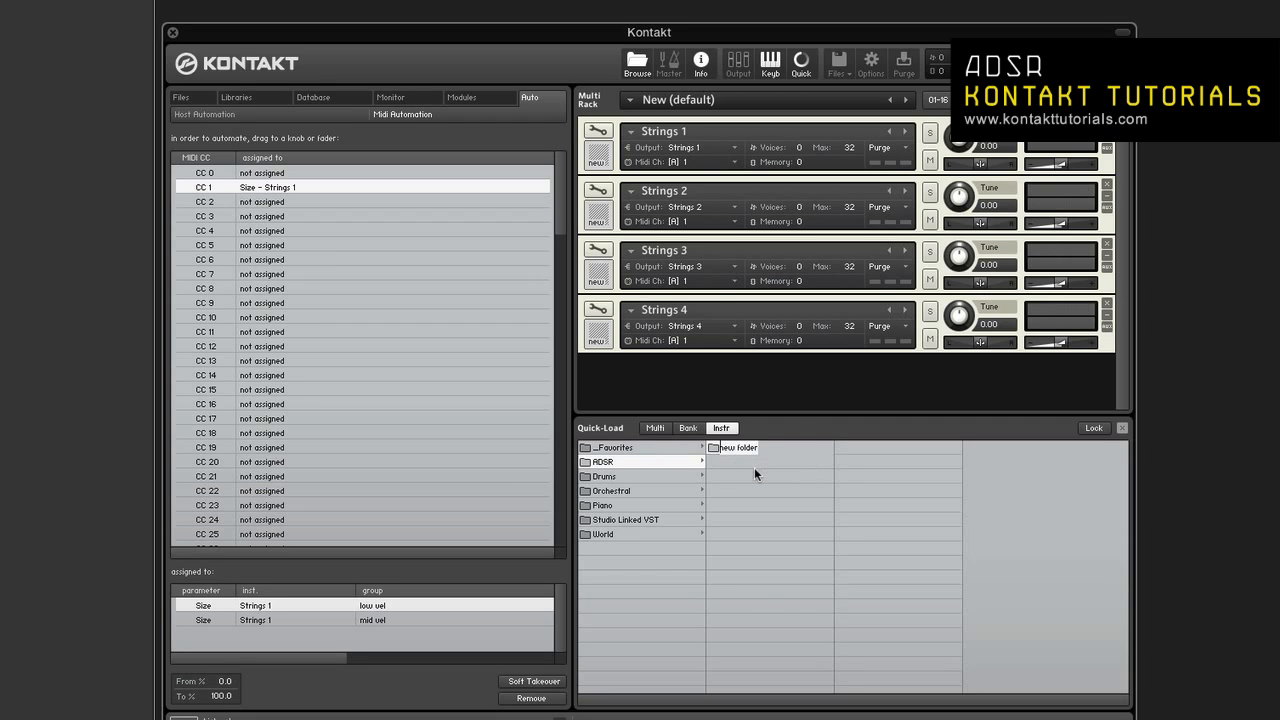
type("Dubstep")
key("Return")
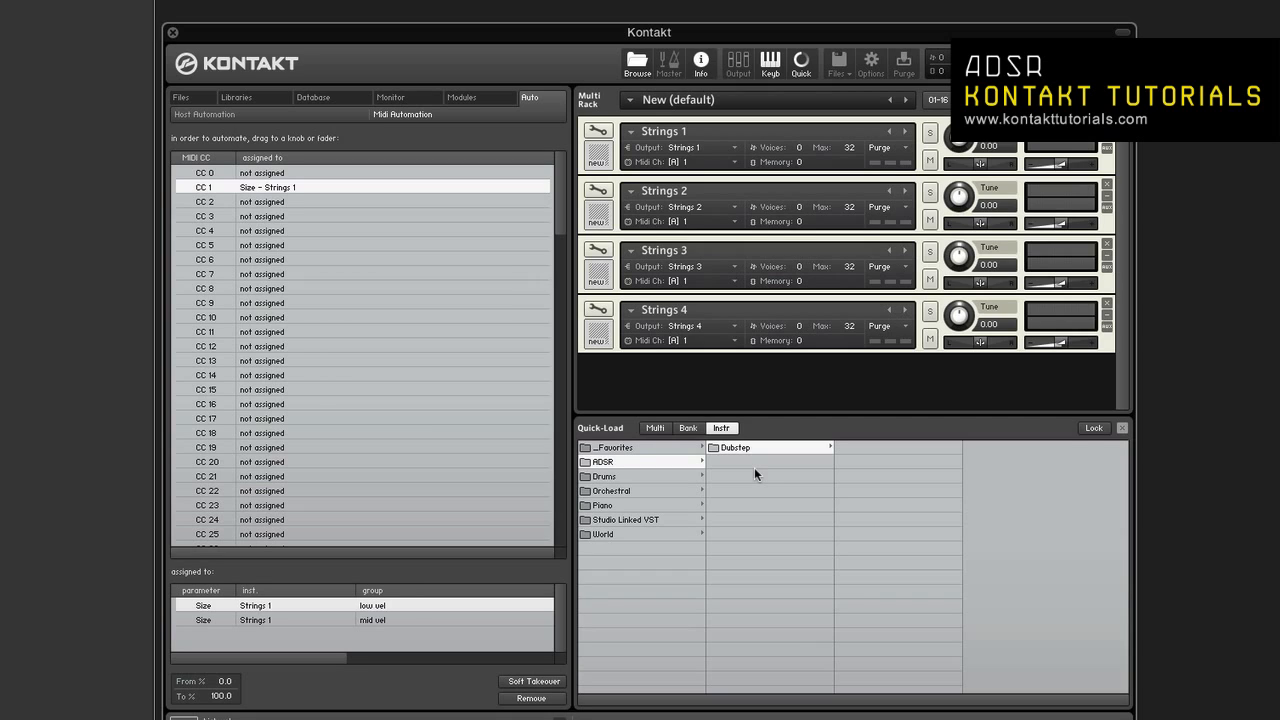
Add the Kontakt DnB Pack-1 and Pack-2 folders from the file browser to the Dubstep folder in Quick-Load
left_click(182, 98)
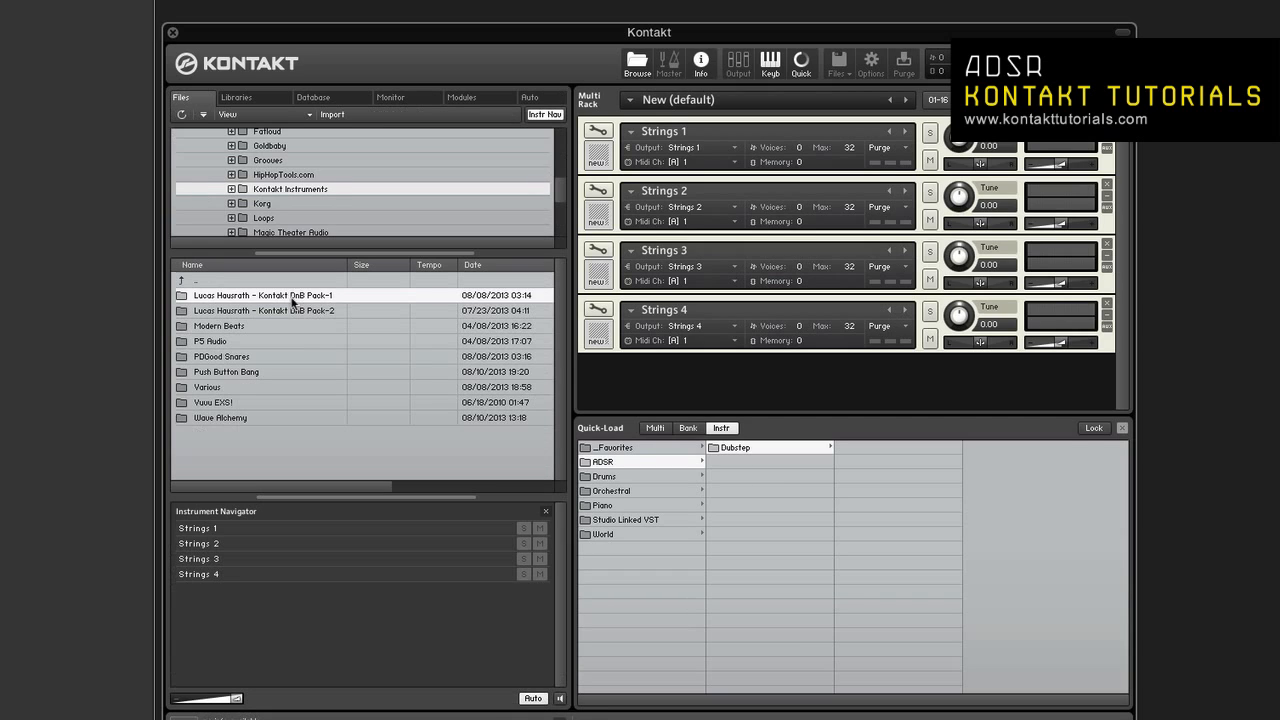
left_click_drag(303, 307, 894, 506)
left_click_drag(315, 311, 900, 519)
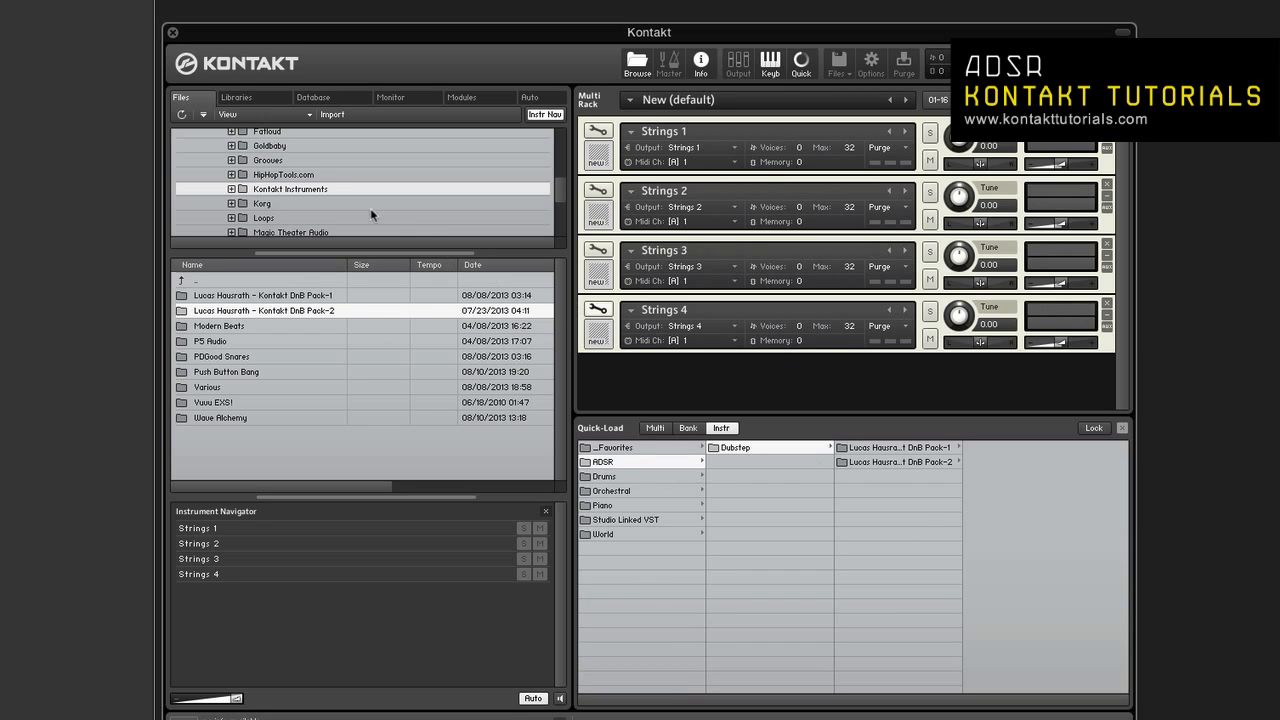
Place the Kontakt DnB Pack-2 folder directly under ADSR and delete that entry from Quick-Load
left_click(645, 477)
left_click_drag(720, 461, 746, 496)
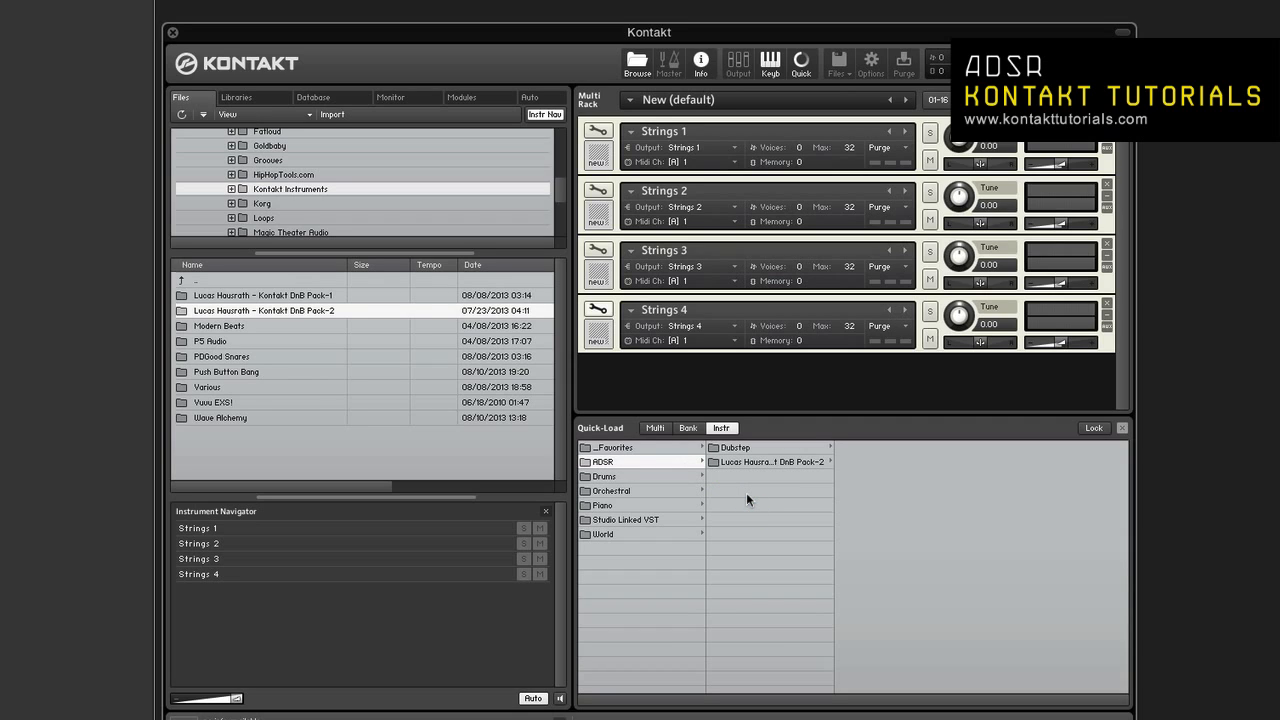
left_click(752, 463)
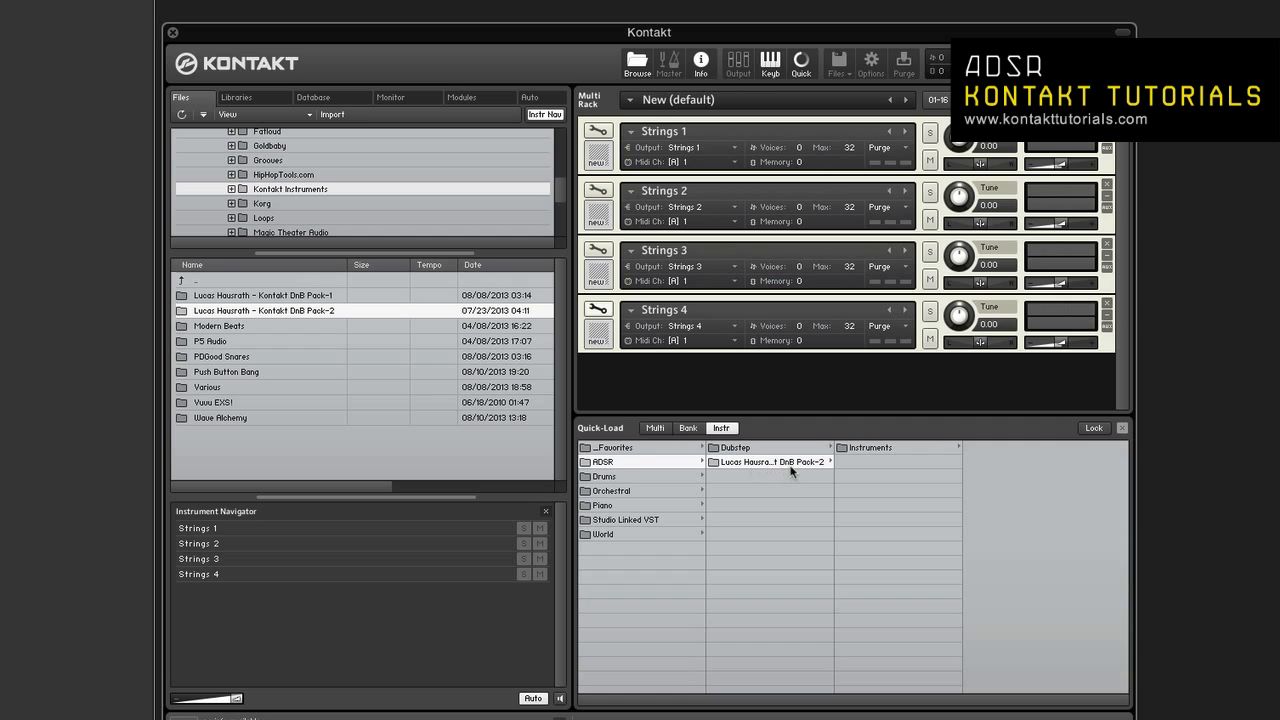
right_click(790, 467)
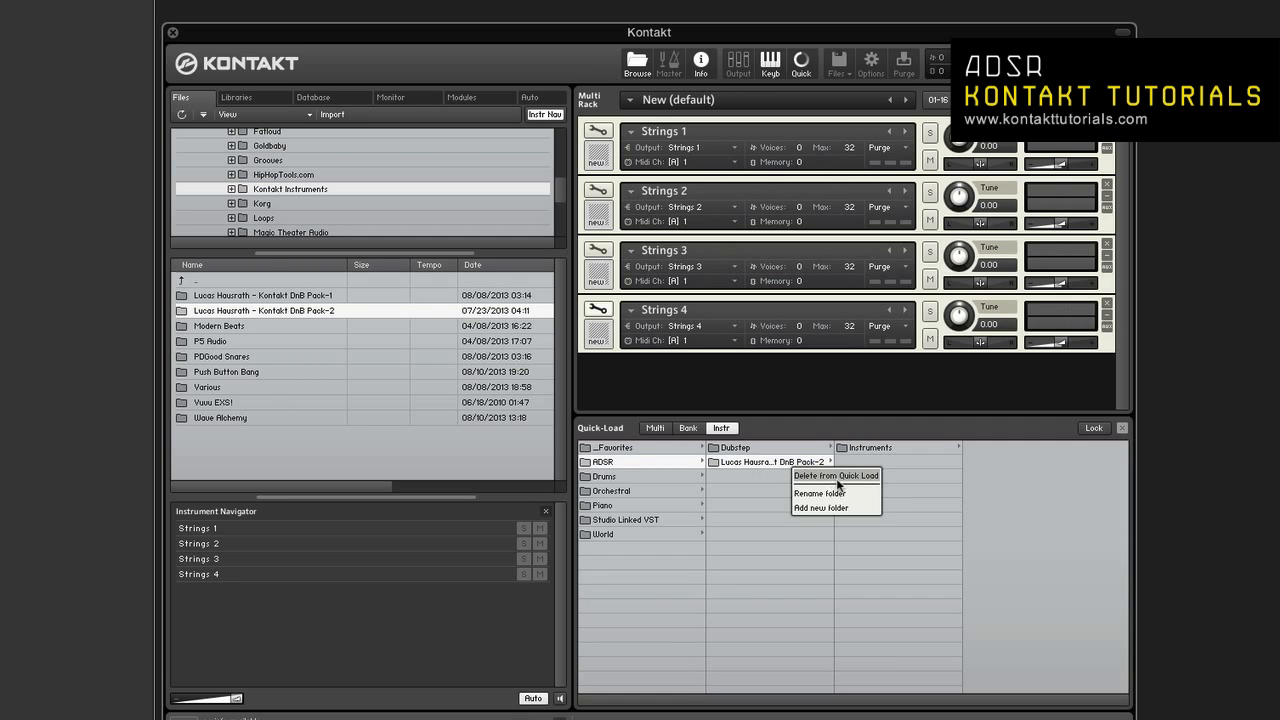
left_click(835, 476)
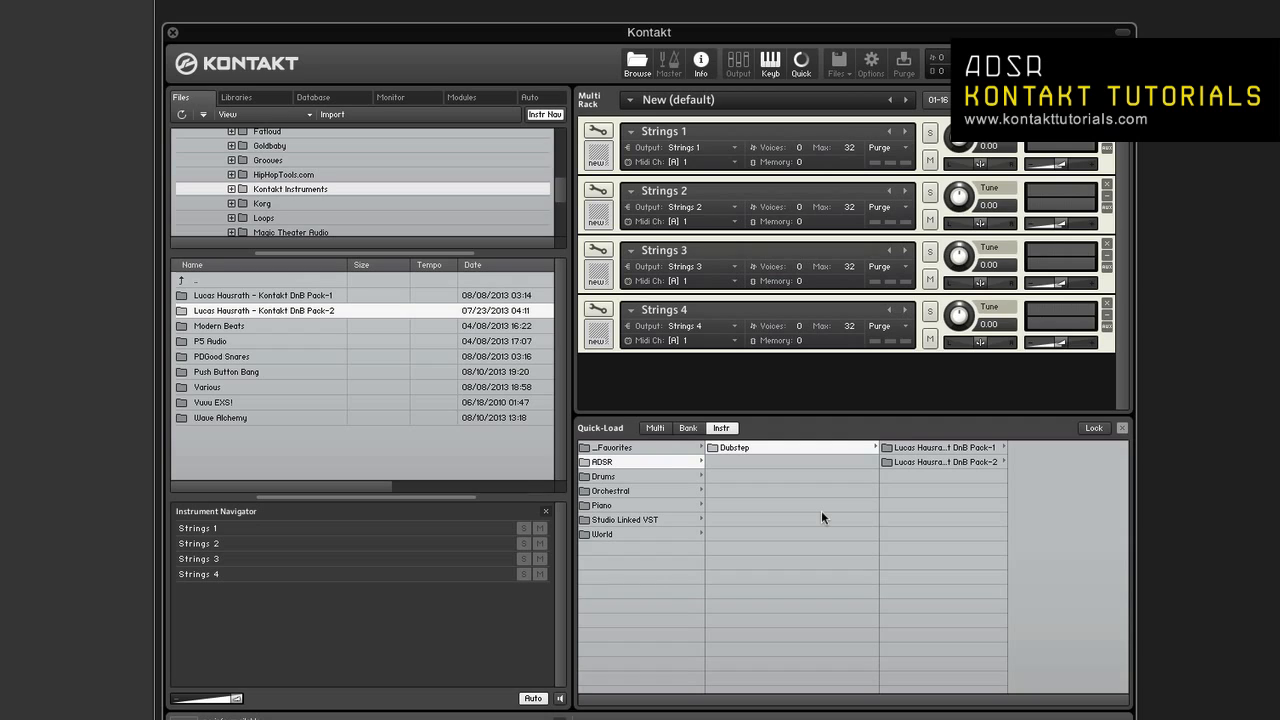
Load 16th Phase Pulse Detuned.nki from DnB Pack-1's Instruments folder within Dubstep in the Quick-Load instrument catalogue
left_click(686, 428)
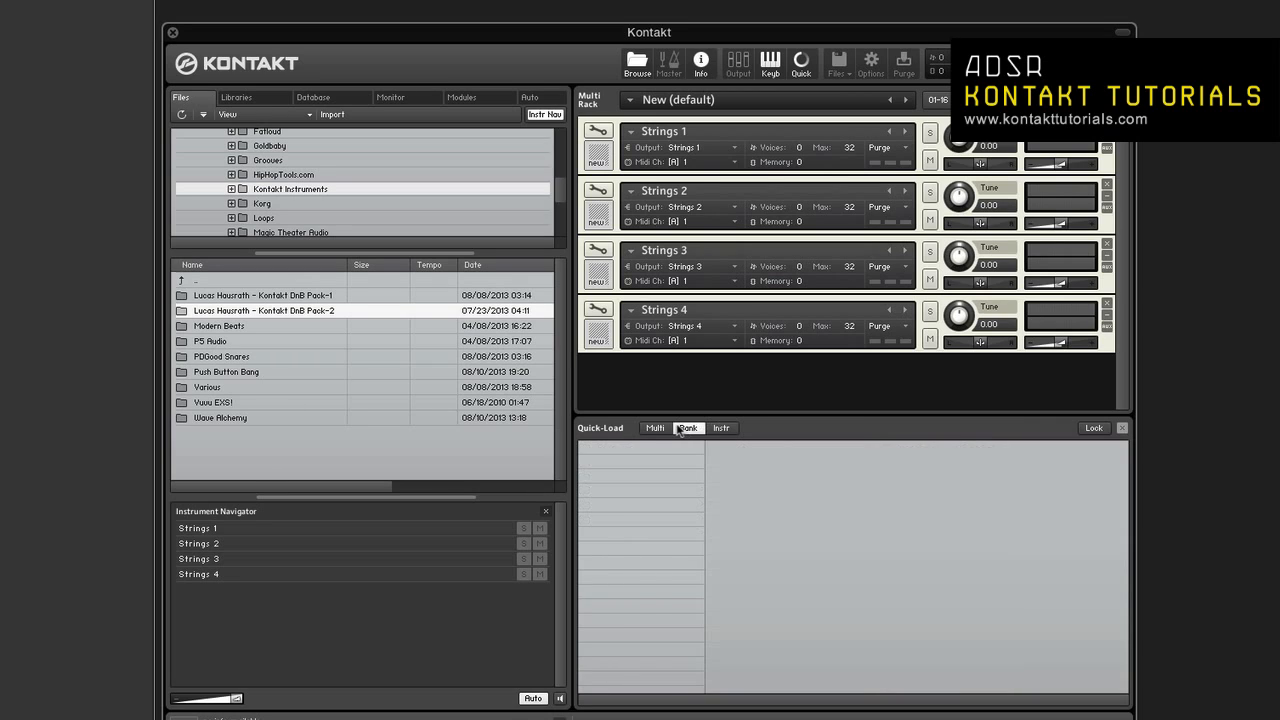
left_click(720, 430)
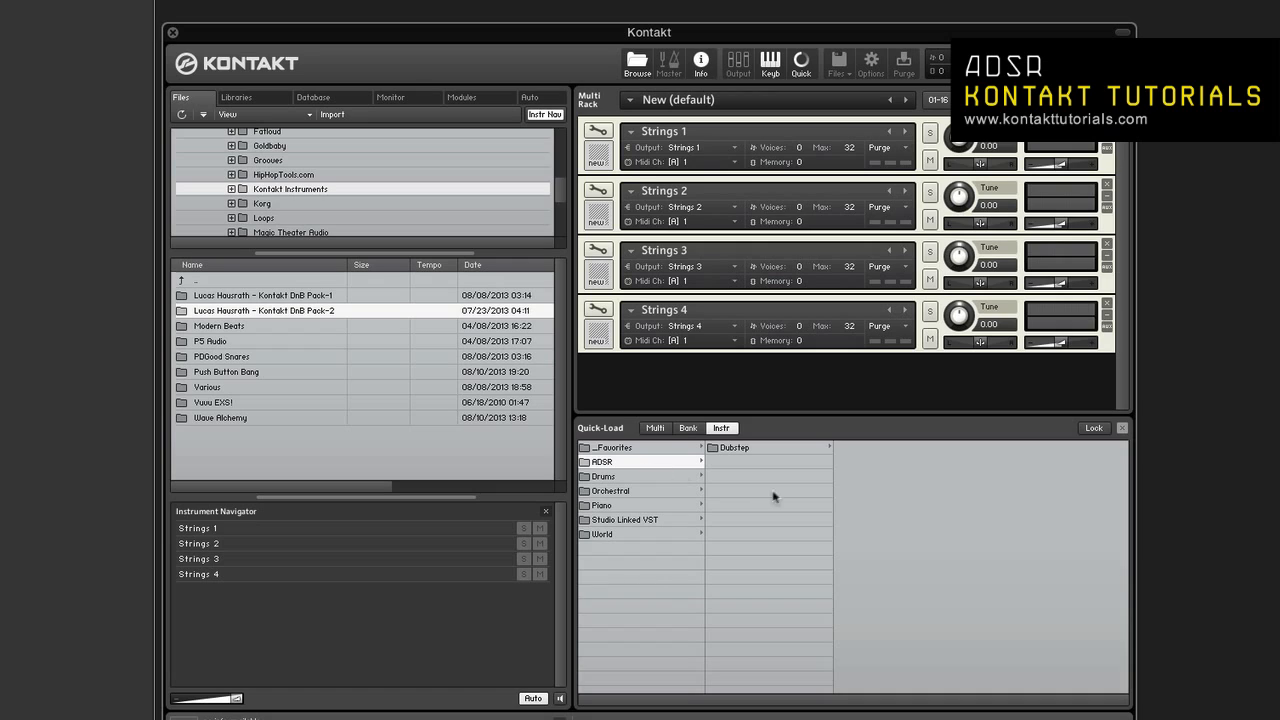
left_click(772, 450)
left_click(867, 452)
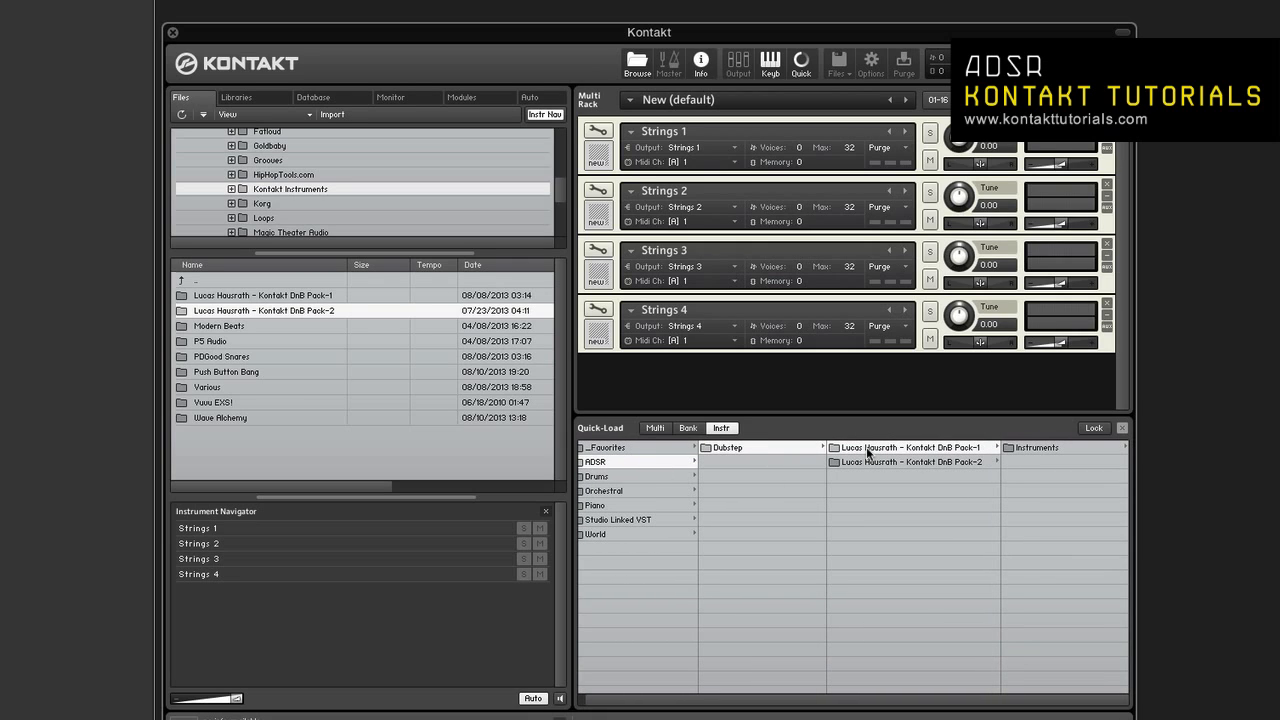
left_click(1042, 451)
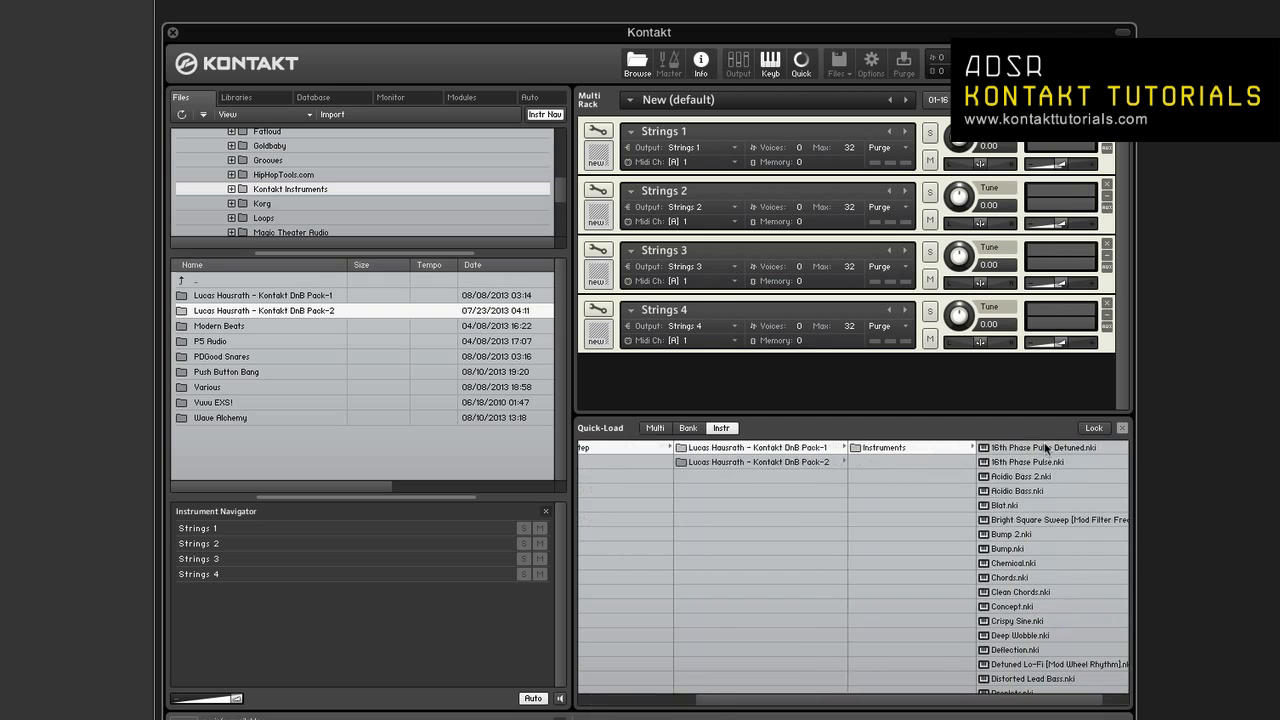
double_click(1042, 450)
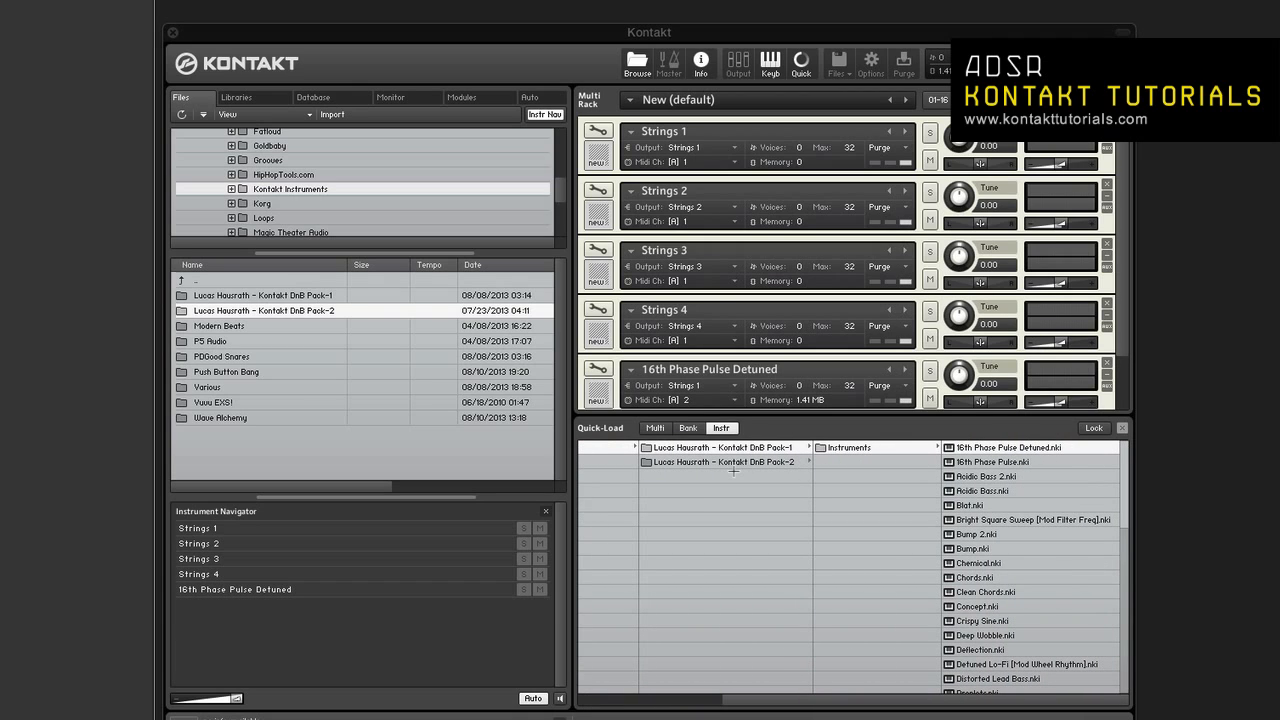
Load 16th Phase Pulse.nki from the same Instruments folder into the multi rack
left_click(977, 465)
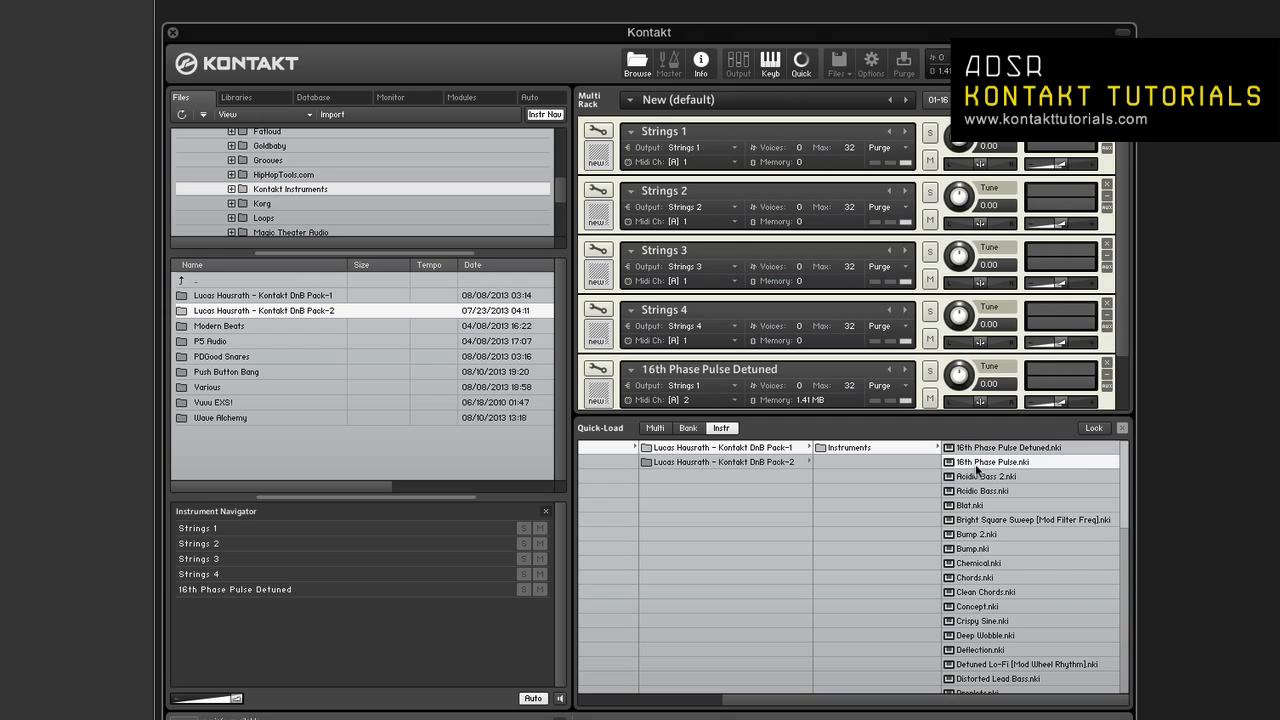
right_click(976, 467)
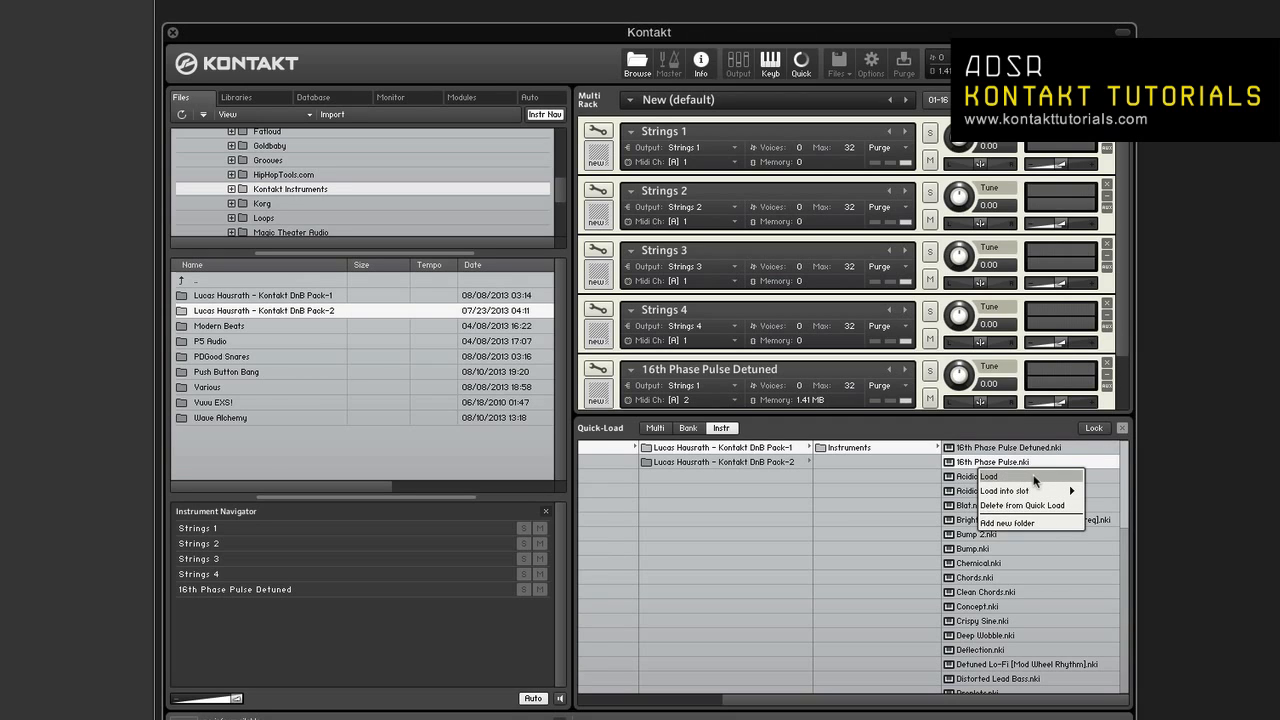
left_click(1033, 477)
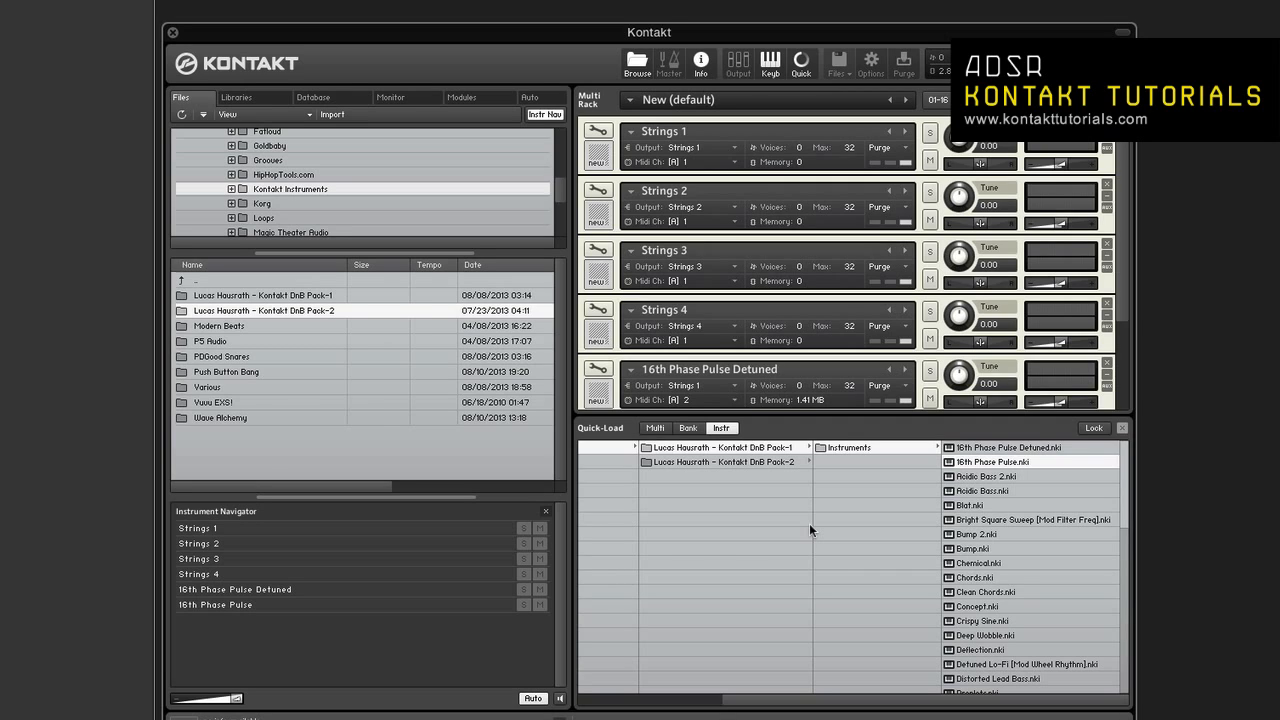
View the Quick-Load folders offered for a new instrument from list and the Dubstep packs offered in the Strings 1 header
left_click(847, 61)
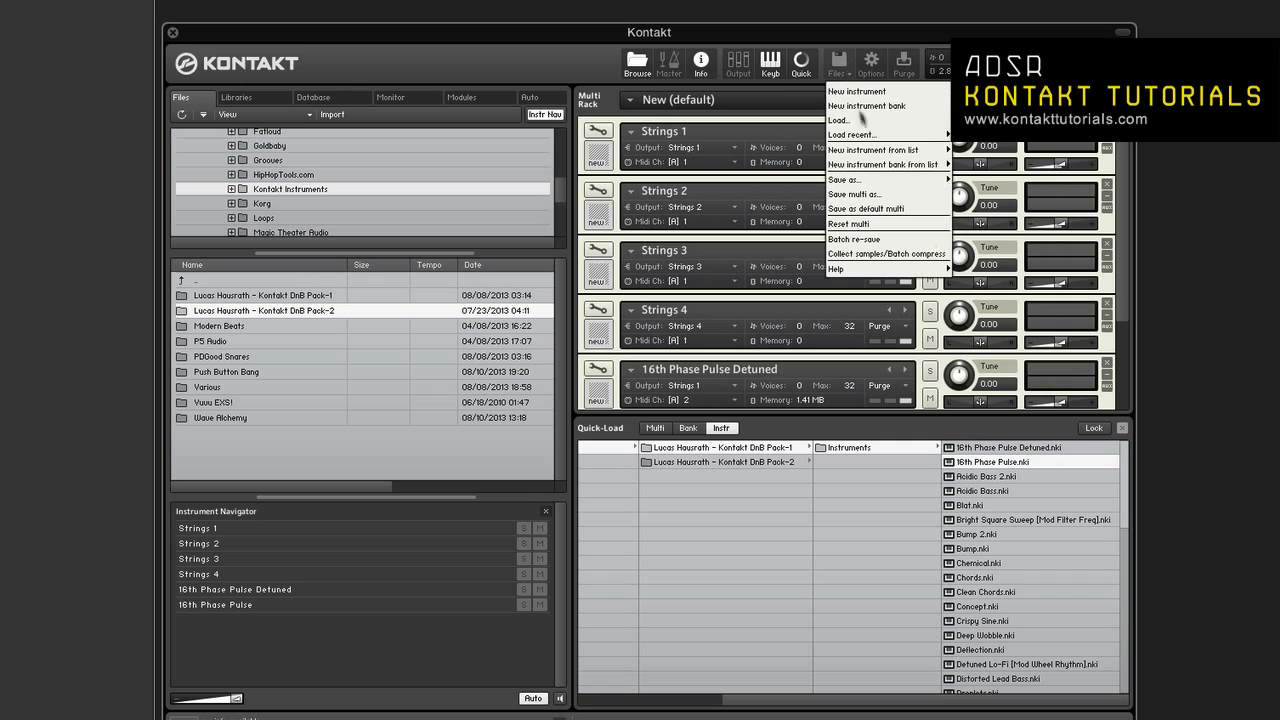
mouse_move(893, 150)
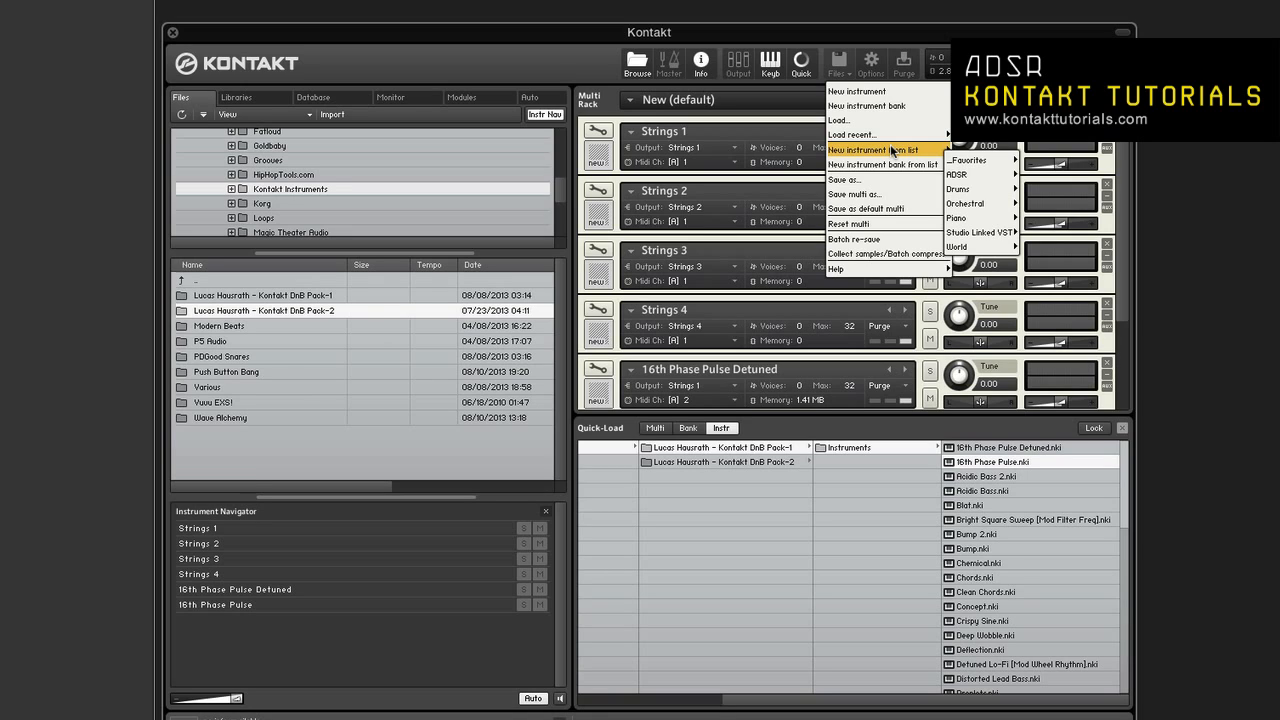
left_click(795, 482)
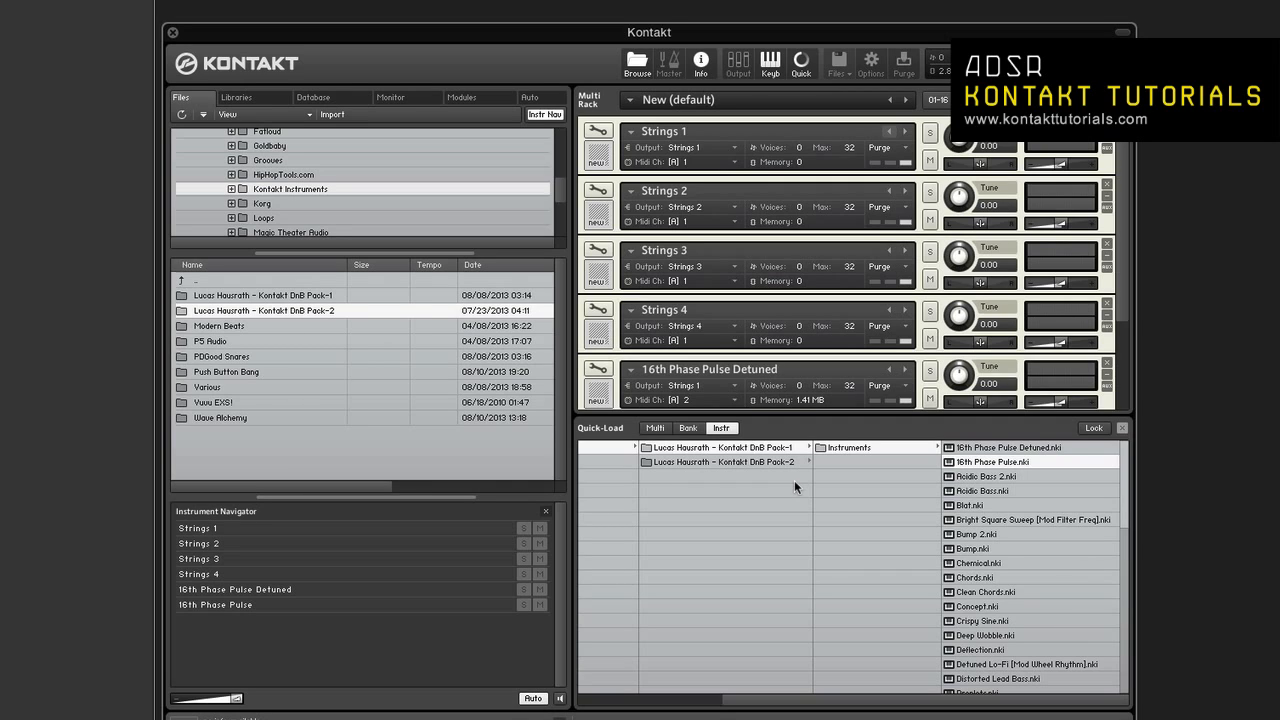
left_click(634, 133)
mouse_move(675, 158)
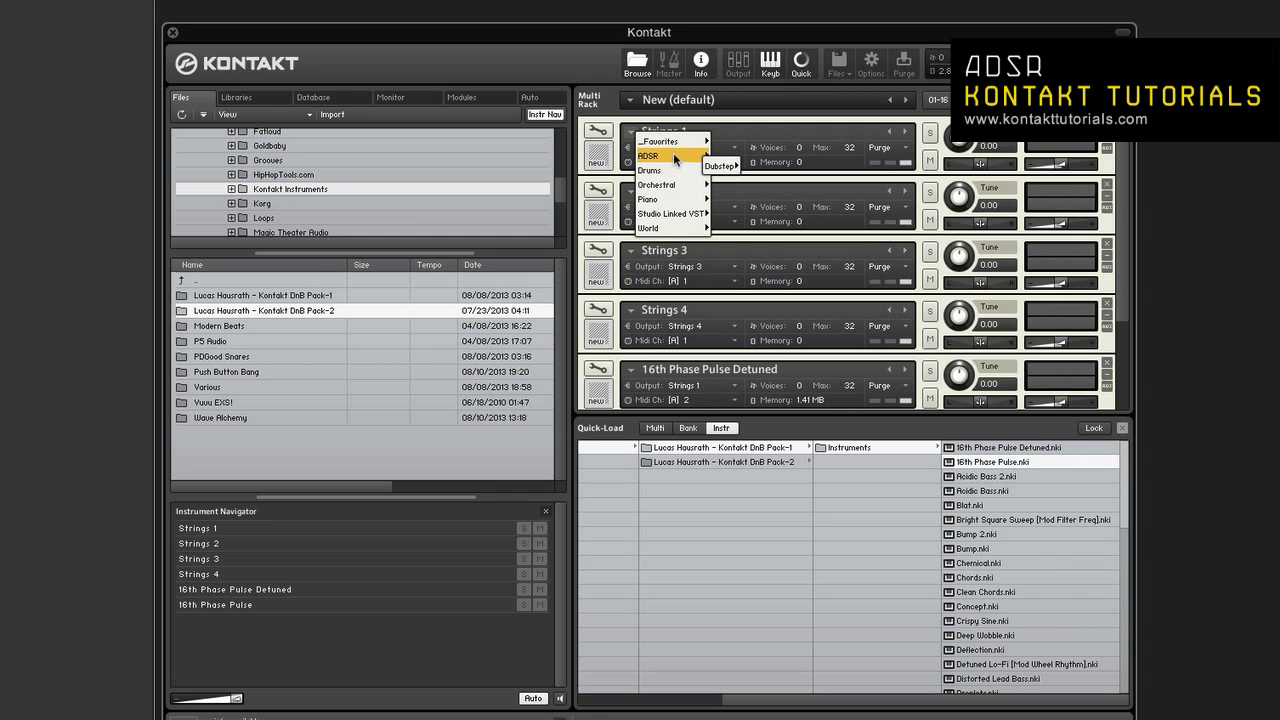
mouse_move(717, 166)
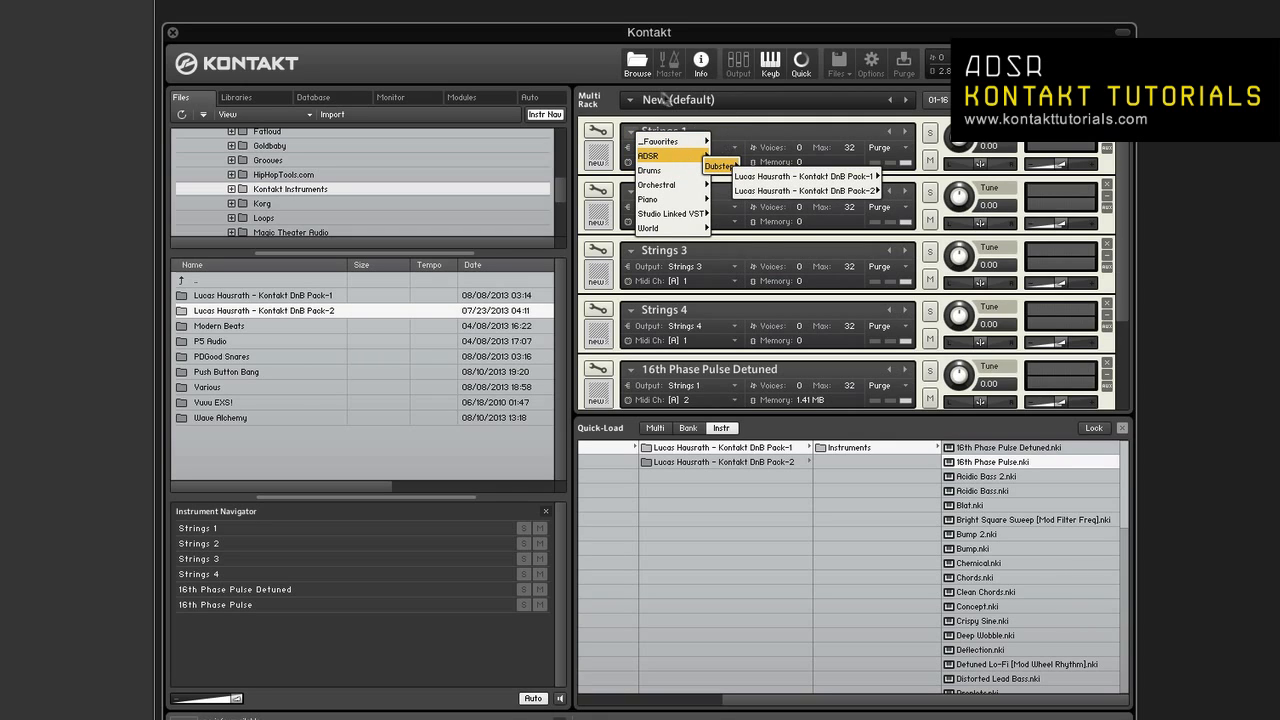
View the Chord Machine multis under Studio Linked VST in the multi rack header's Quick-Load list
left_click(632, 100)
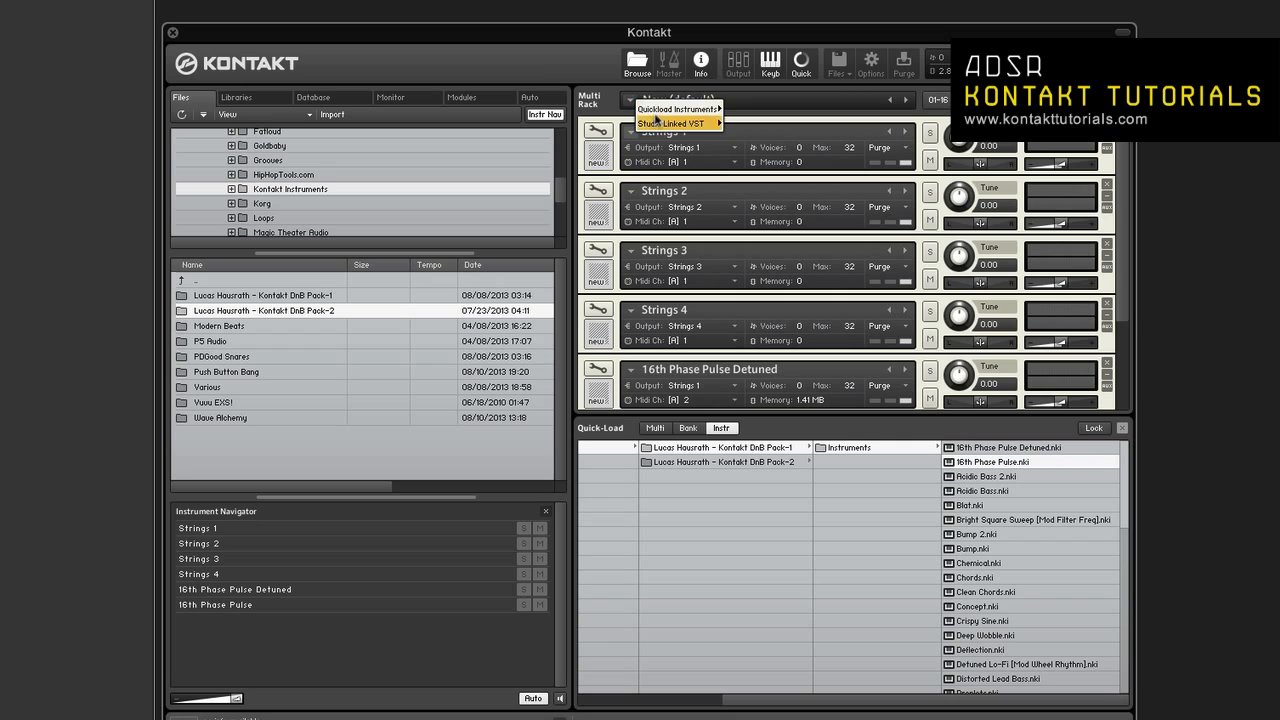
mouse_move(666, 124)
mouse_move(741, 139)
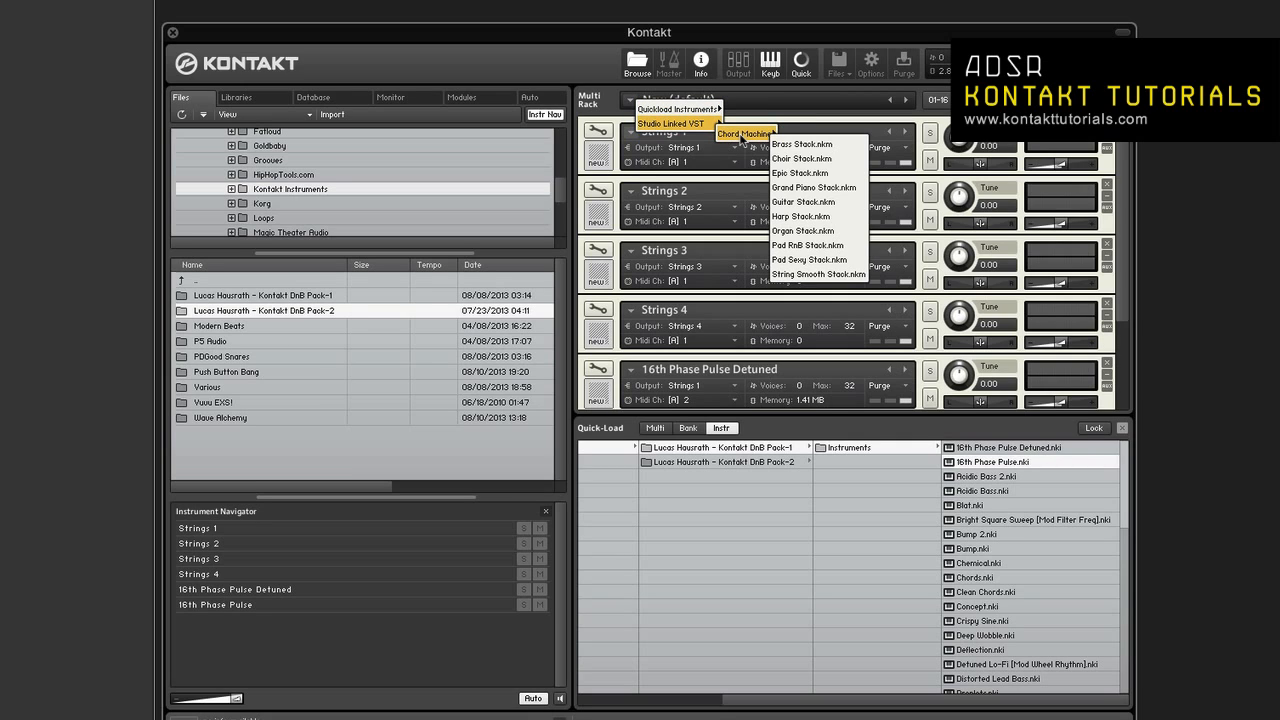
left_click(740, 537)
Show the Outputs mixer and toggle its channel insert slots off and on again
left_click(739, 66)
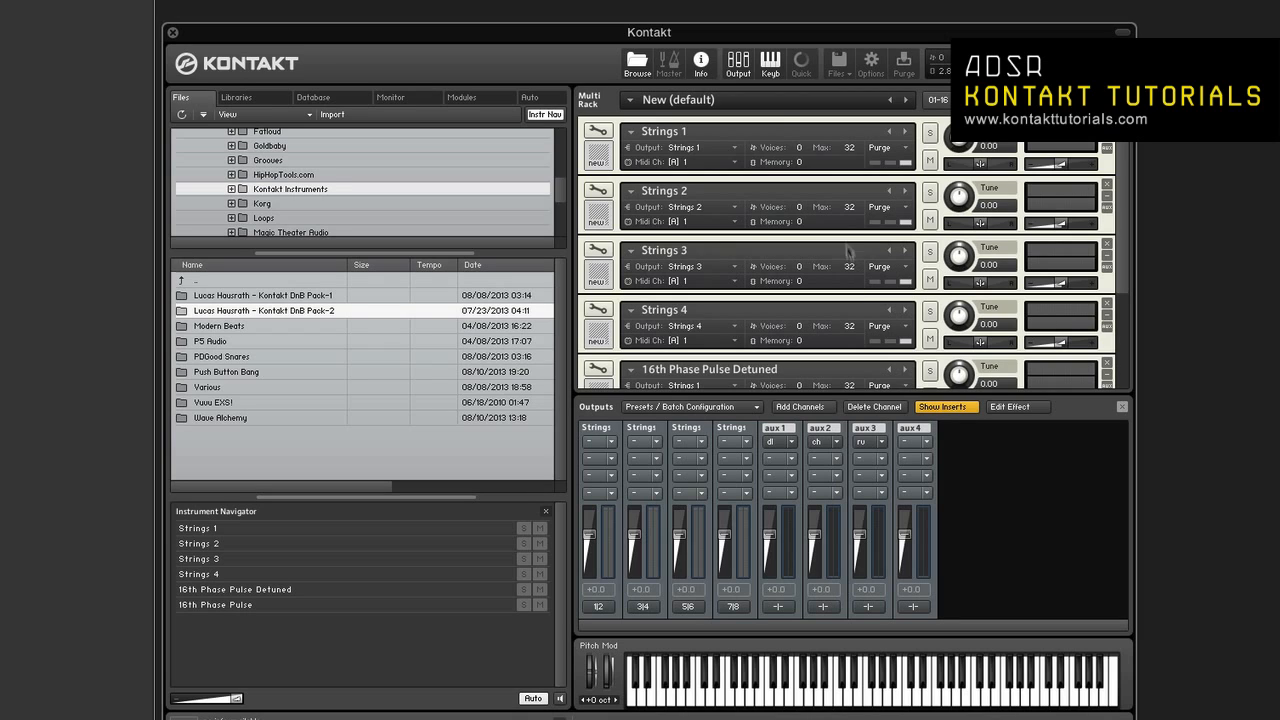
left_click(740, 64)
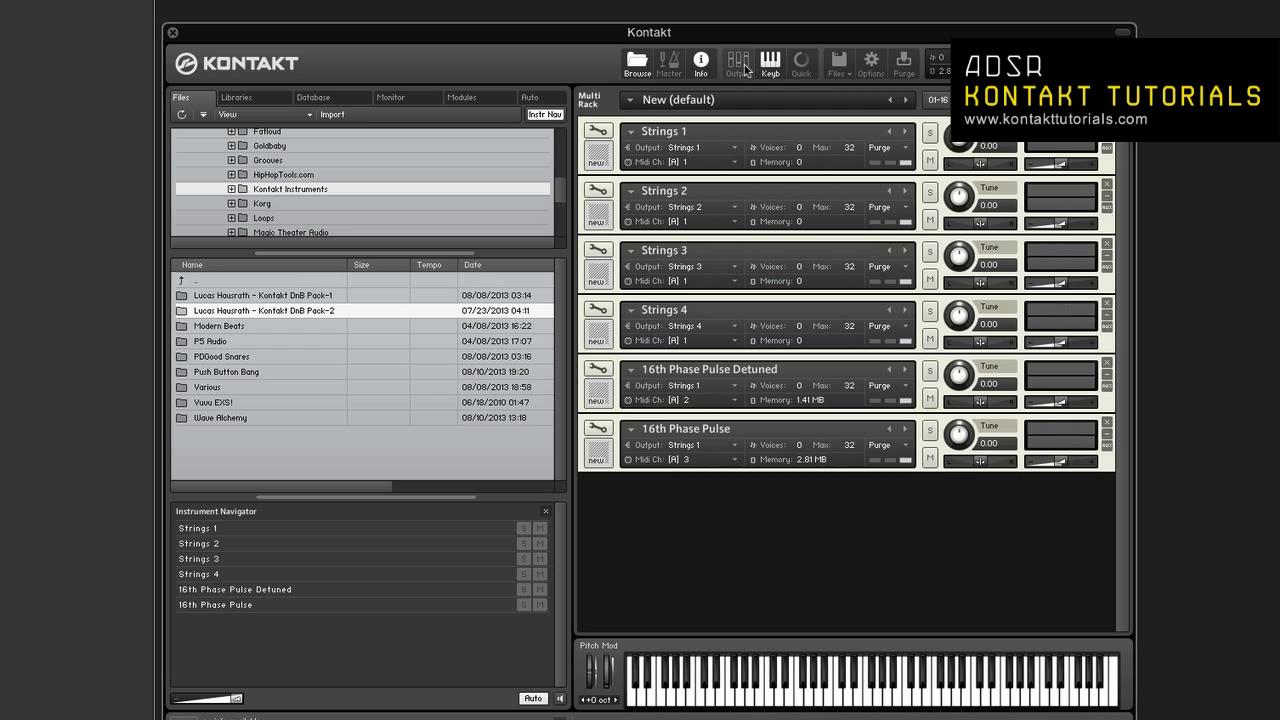
left_click(745, 66)
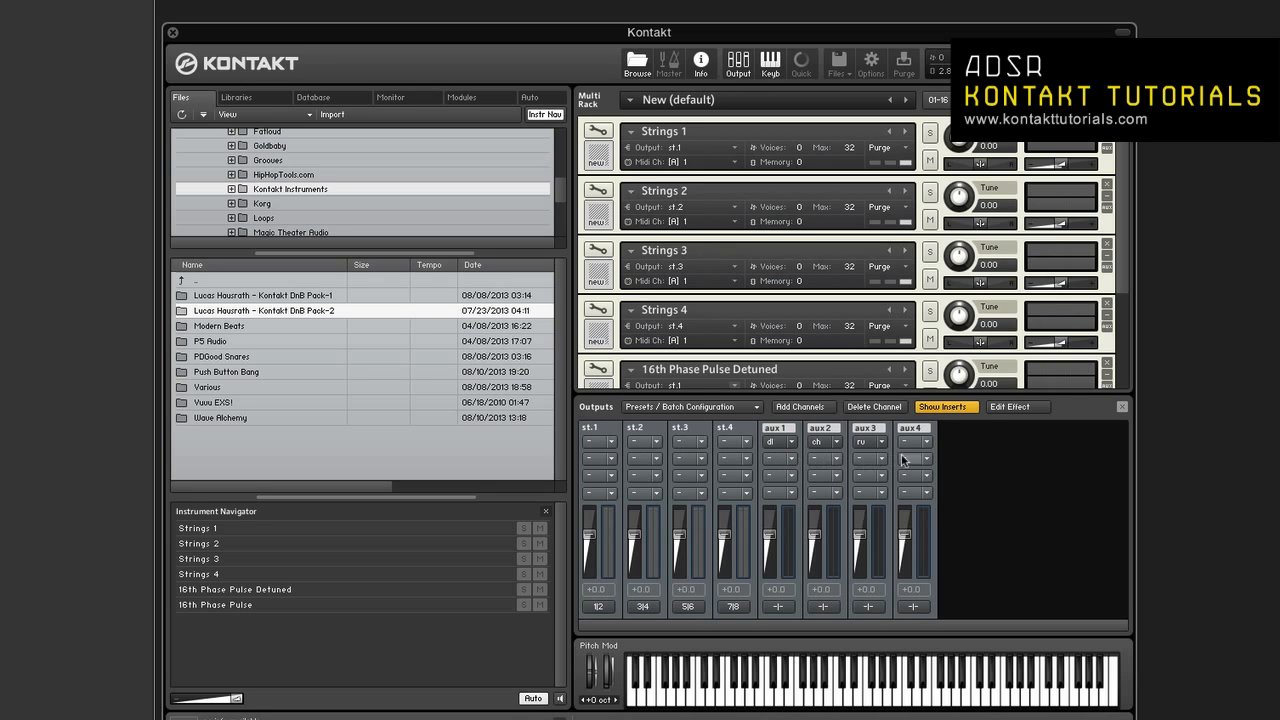
left_click(942, 410)
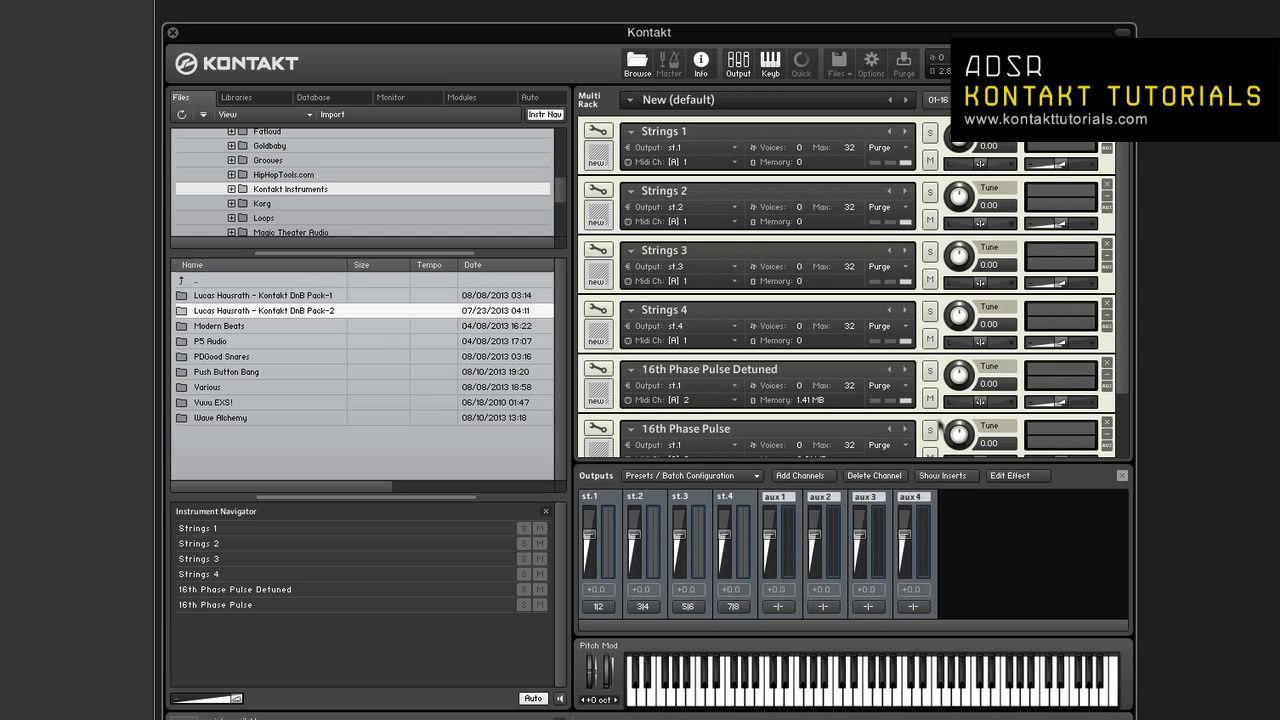
left_click(943, 474)
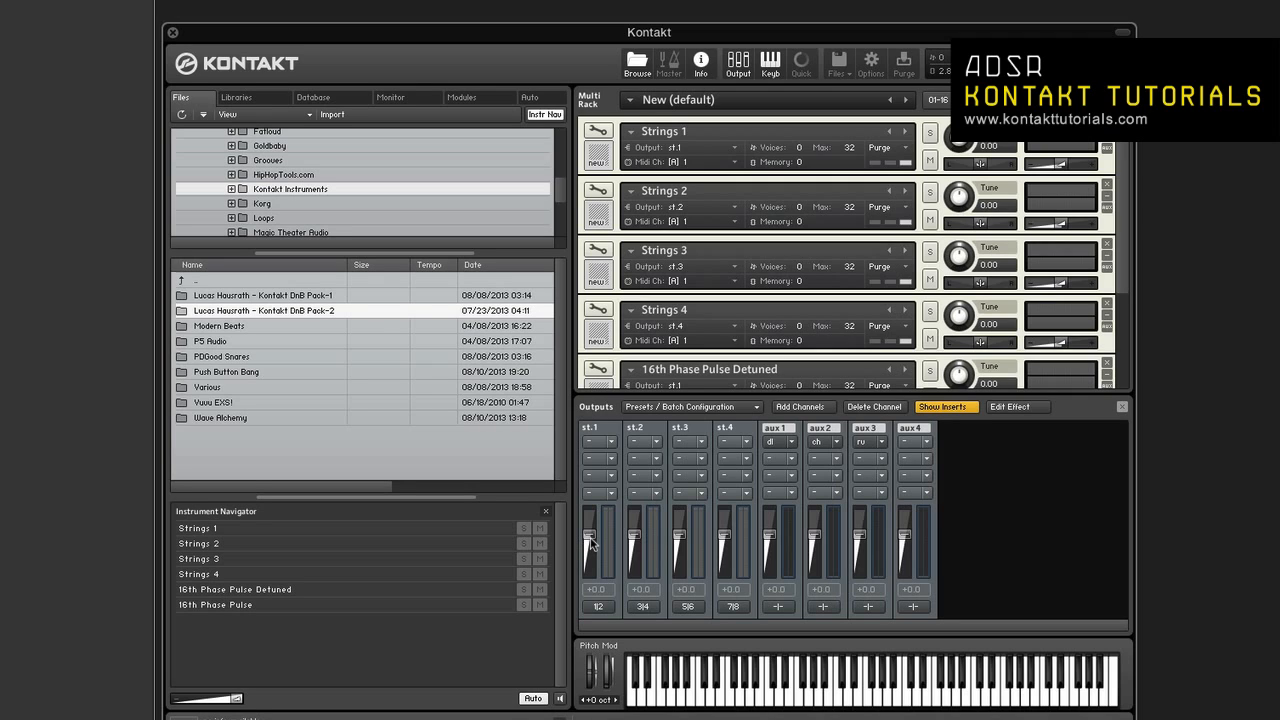
View the output configuration of the st.1 channel and close it without changes
left_click(598, 606)
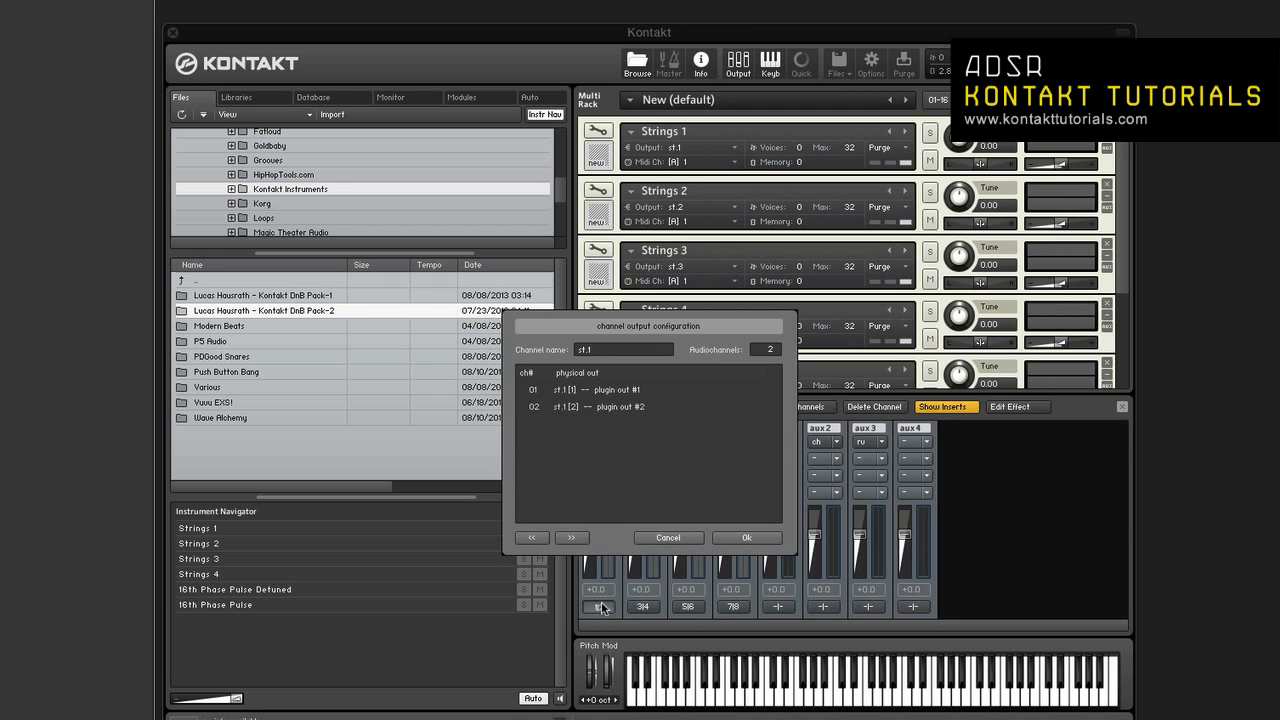
left_click(688, 538)
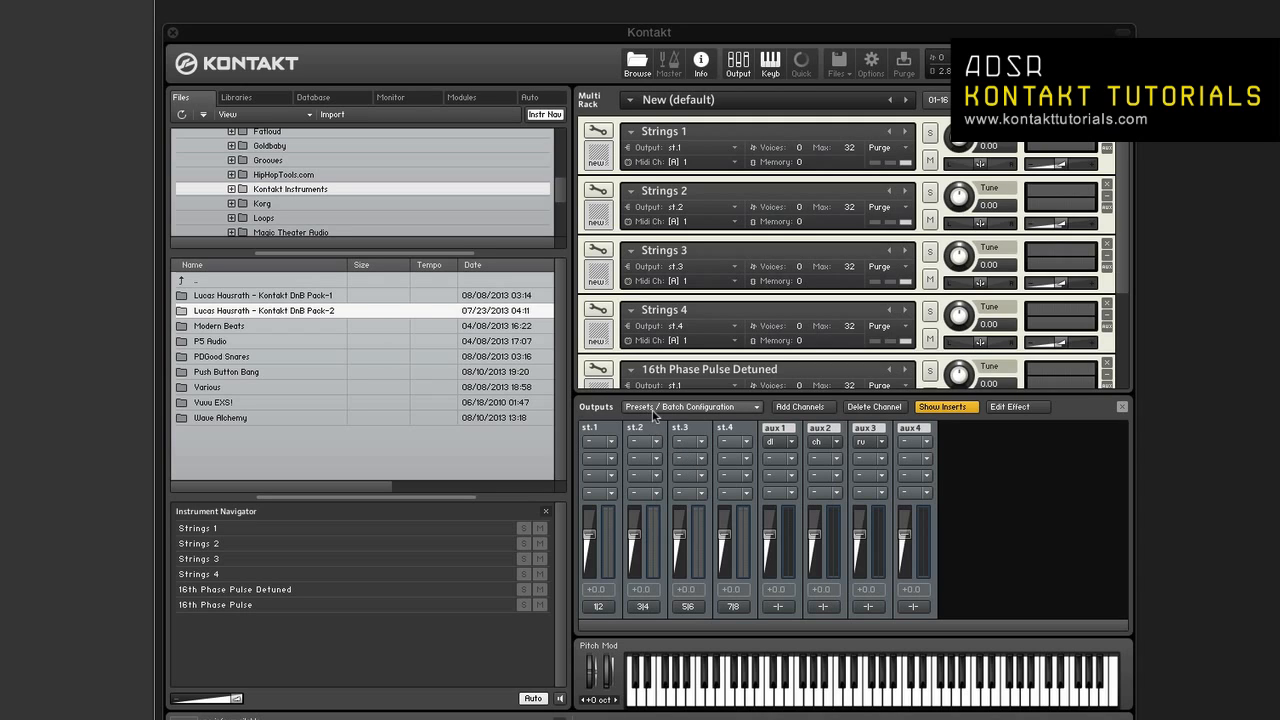
Clear the output section and create one individual channel for each loaded instrument using the batch function
left_click(703, 410)
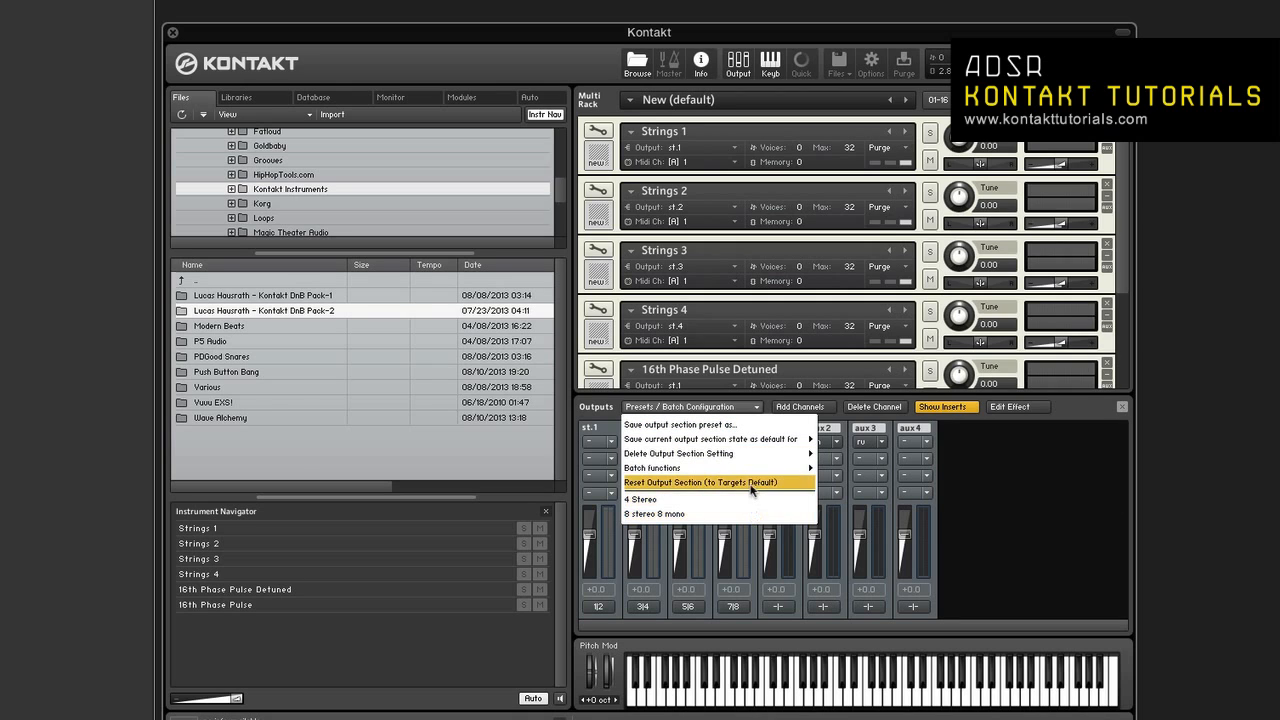
mouse_move(762, 470)
mouse_move(756, 447)
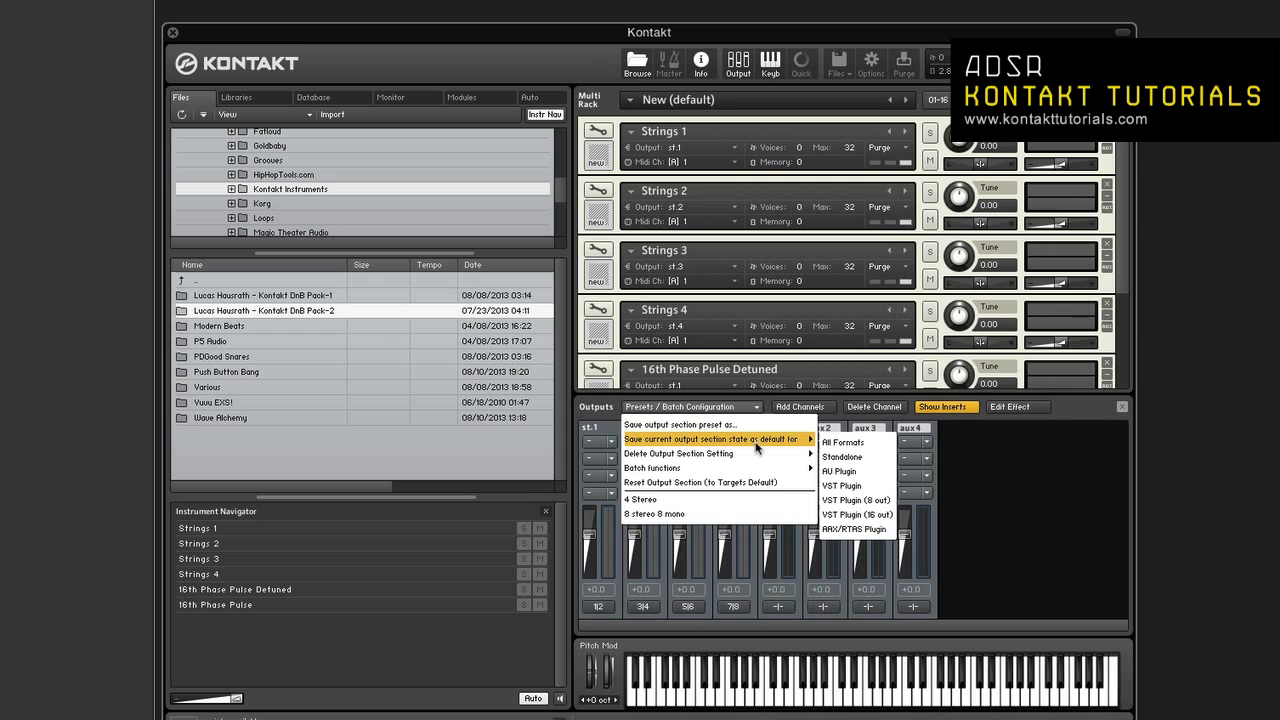
mouse_move(781, 457)
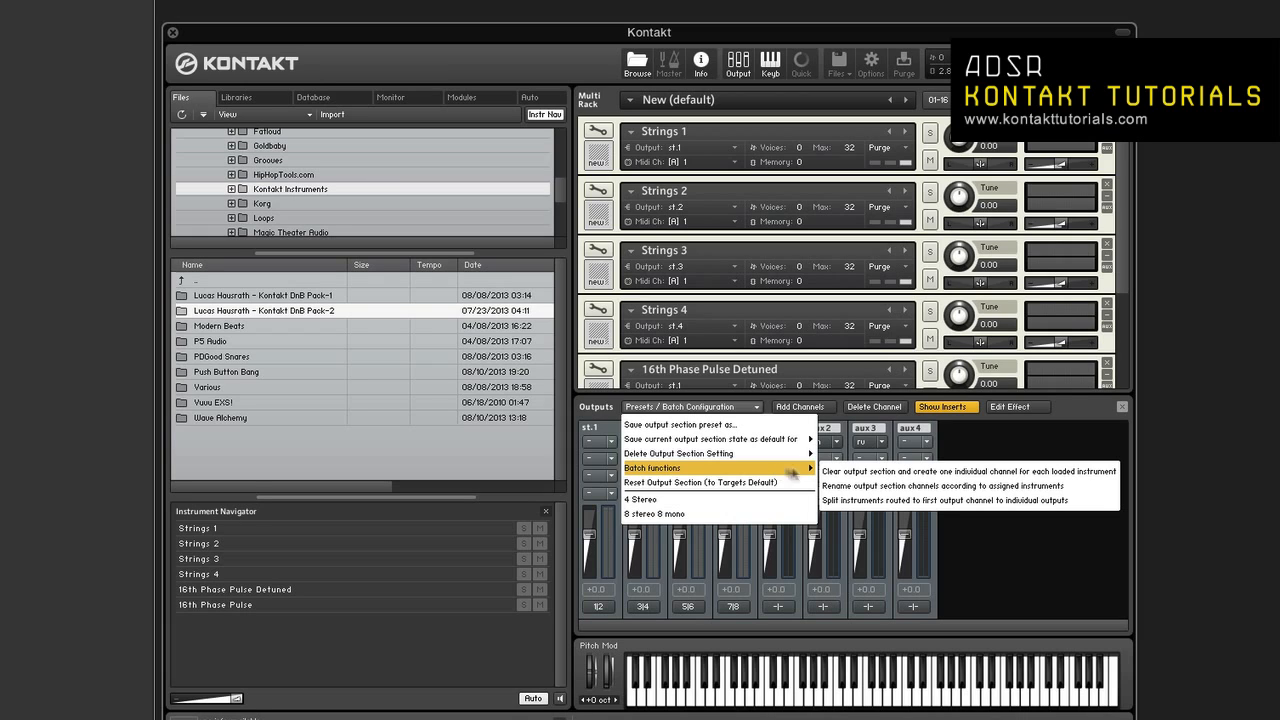
left_click(836, 471)
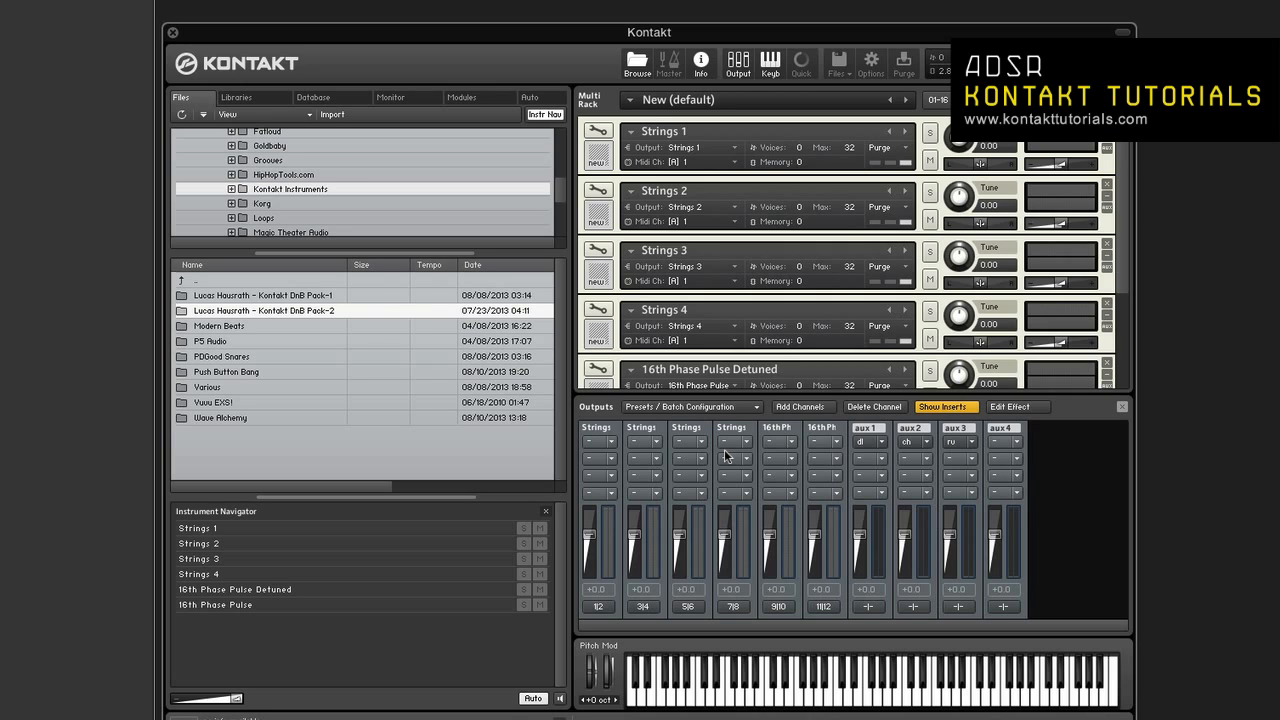
Rename the Strings 1 instrument to High Strings and Strings 2 to Low Strings
double_click(715, 131)
key("ctrl+a")
type("High Strings")
double_click(698, 196)
key("ctrl+a")
type("Low")
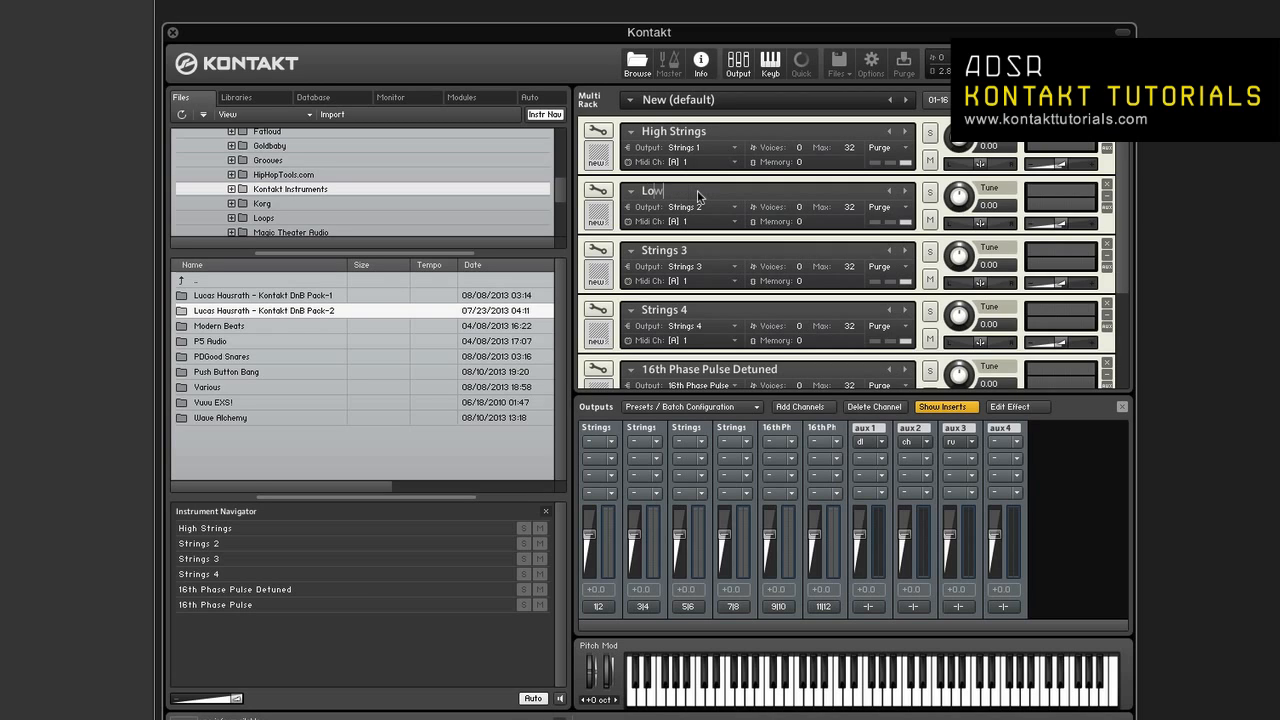
type(" Strings")
Rename the Strings 3 instrument to Mid Strings and Strings 4 to Bass Strings
double_click(686, 249)
key("ctrl+a")
type("Mi")
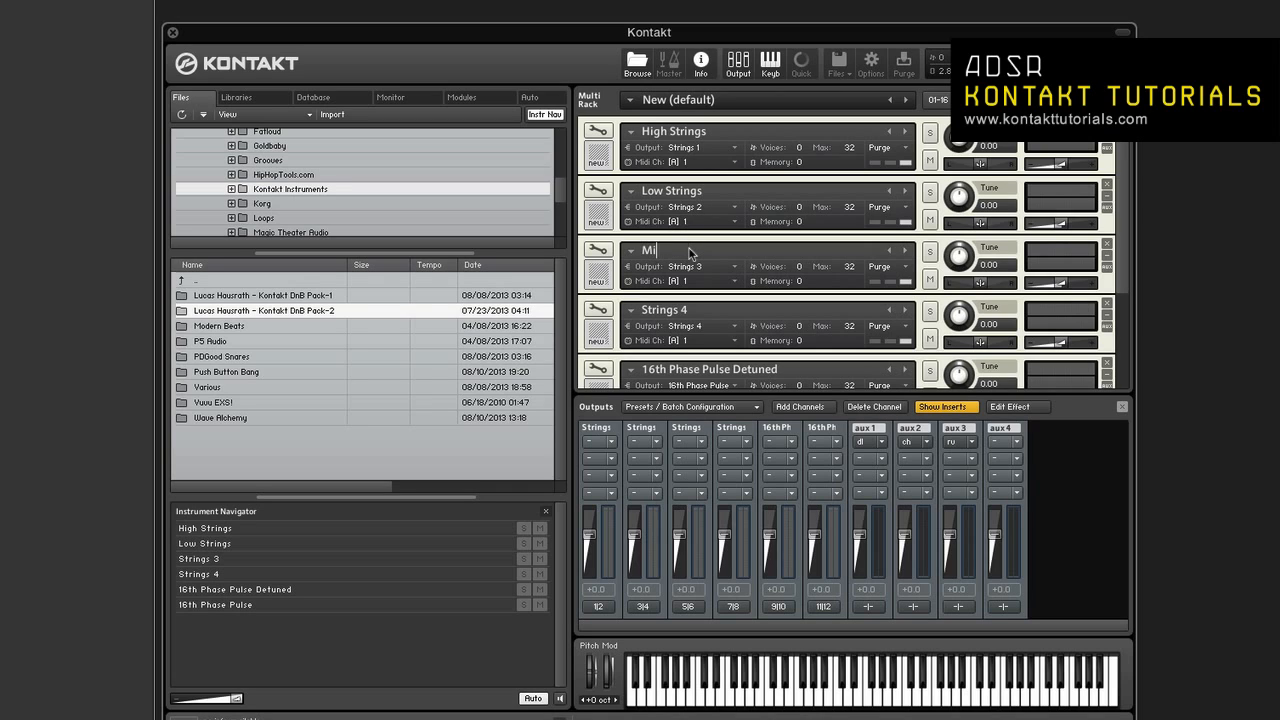
type("d Strings")
double_click(686, 311)
key("ctrl+a")
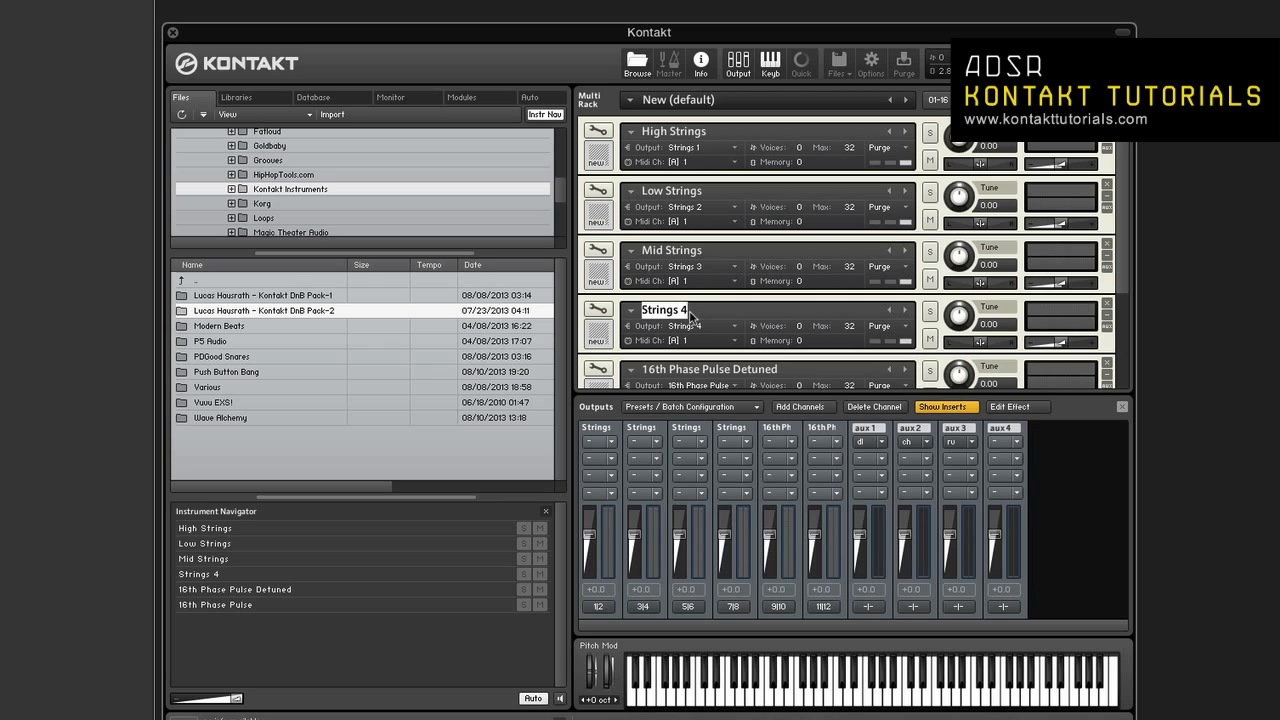
type("Bass Sr")
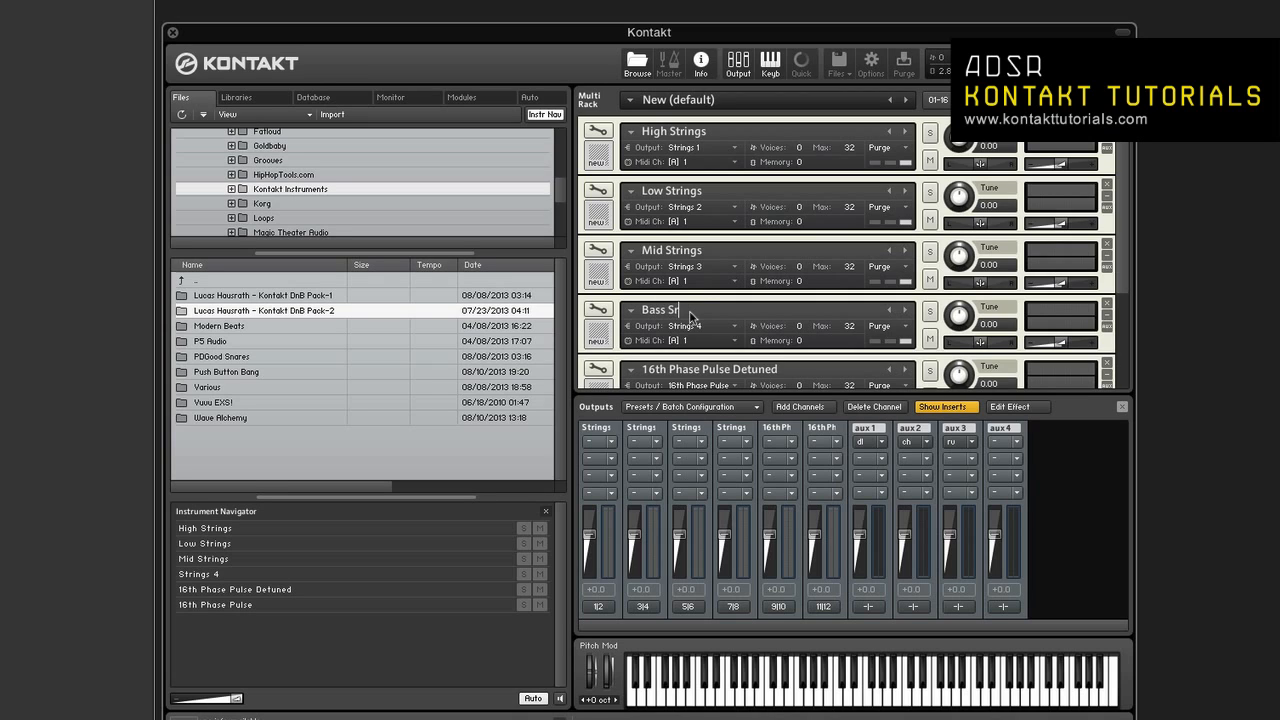
key("BackSpace")
type("trings")
key("Return")
Rename the output section channels according to their assigned instruments
left_click(740, 407)
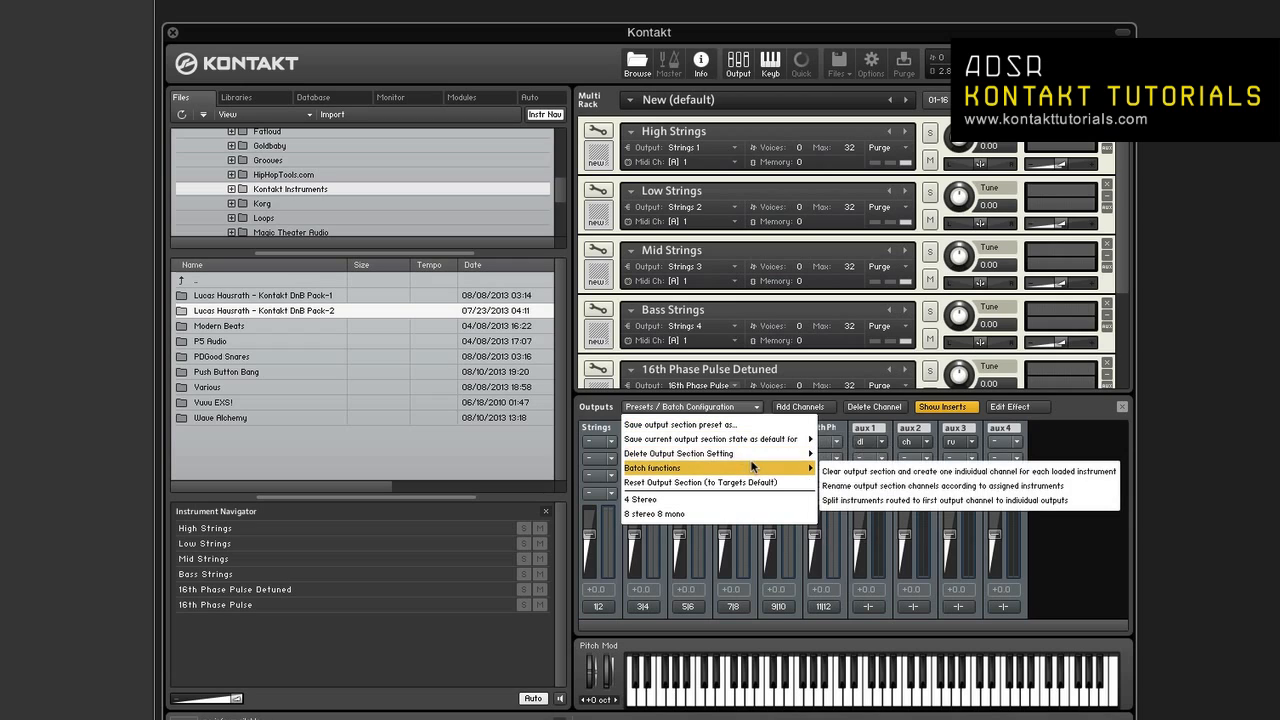
left_click(889, 487)
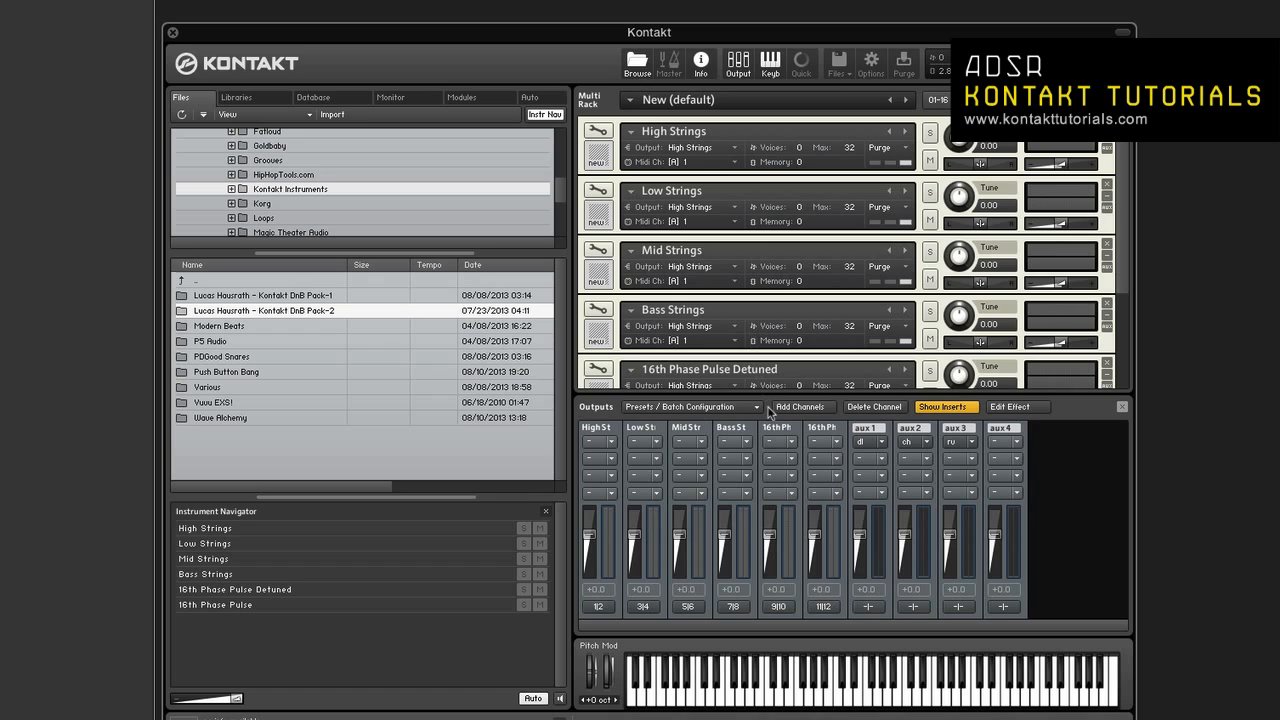
Delete the second 16th Phase Pulse, Bass Strings, Low Strings and Mid Strings channels from the Outputs mixer
left_click(810, 437)
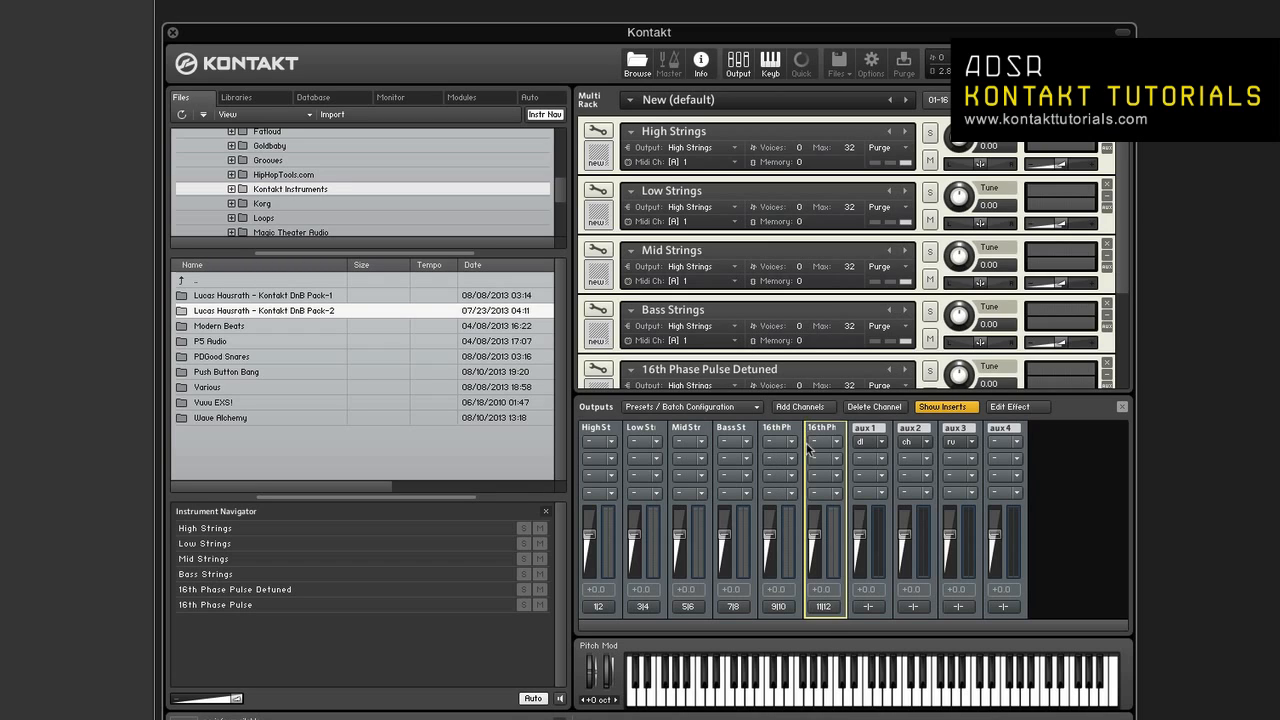
left_click(870, 407)
left_click(640, 133)
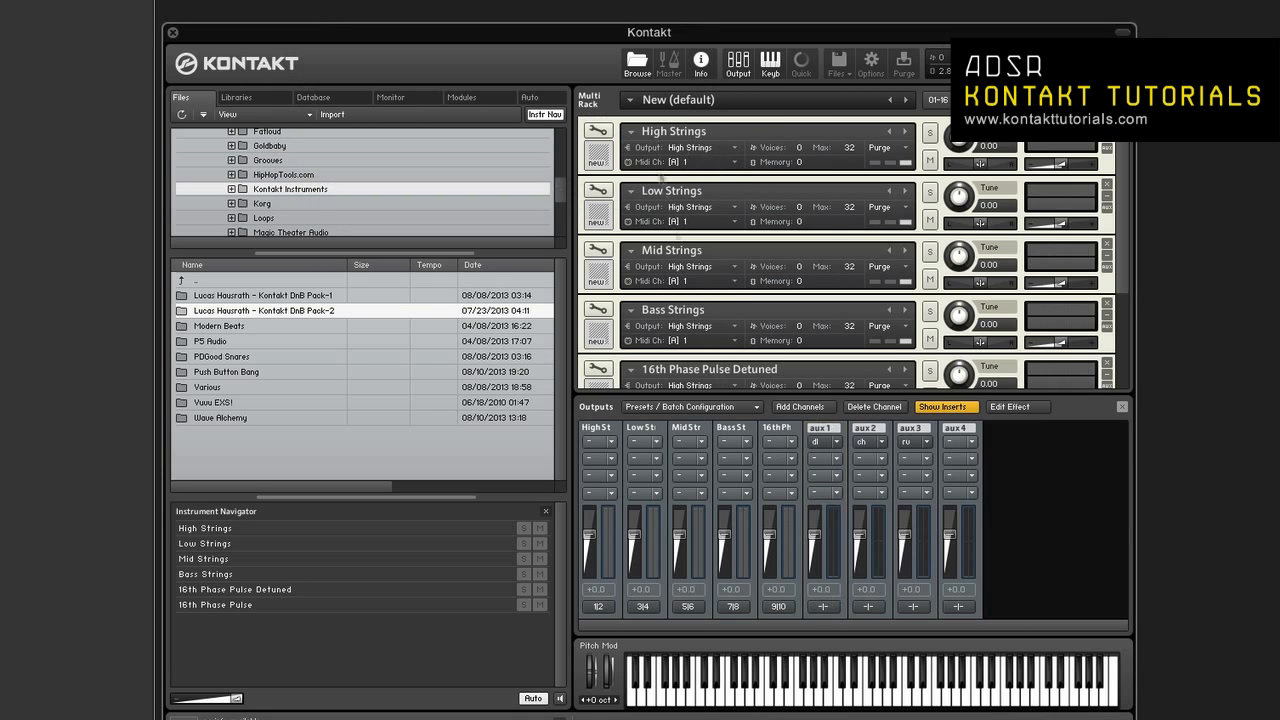
left_click(756, 434)
left_click(870, 407)
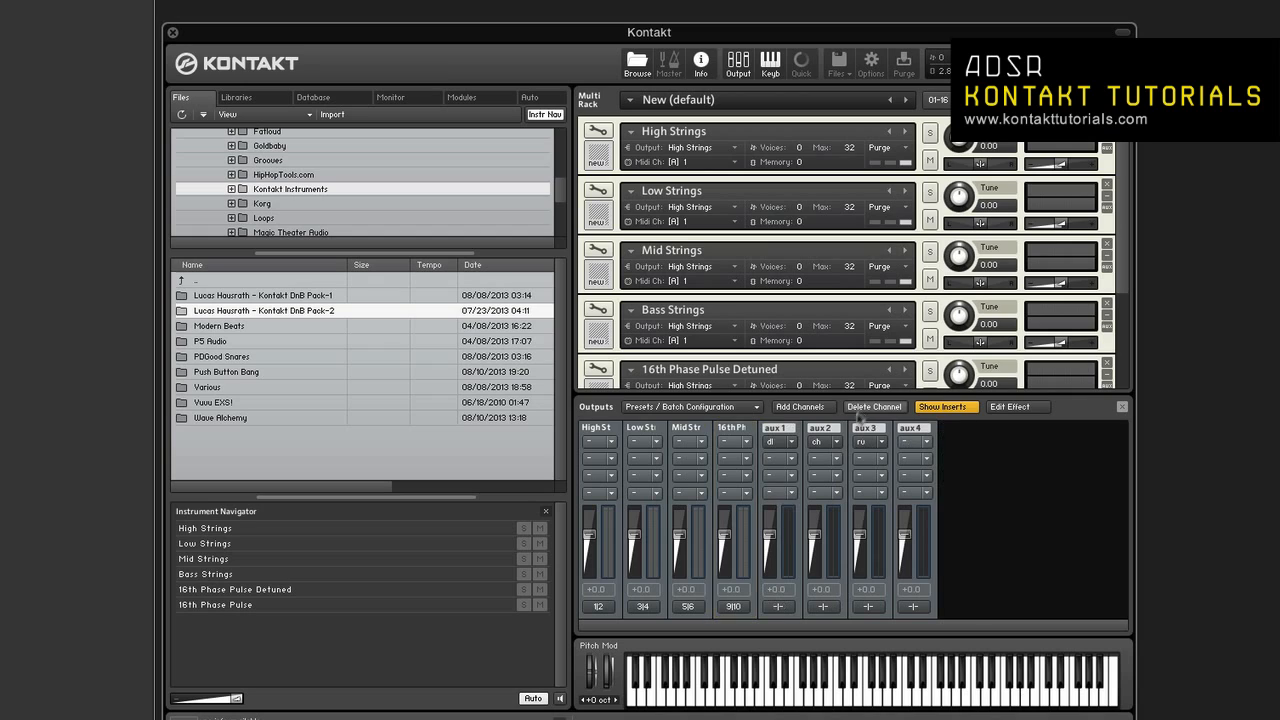
left_click(665, 445)
left_click(874, 407)
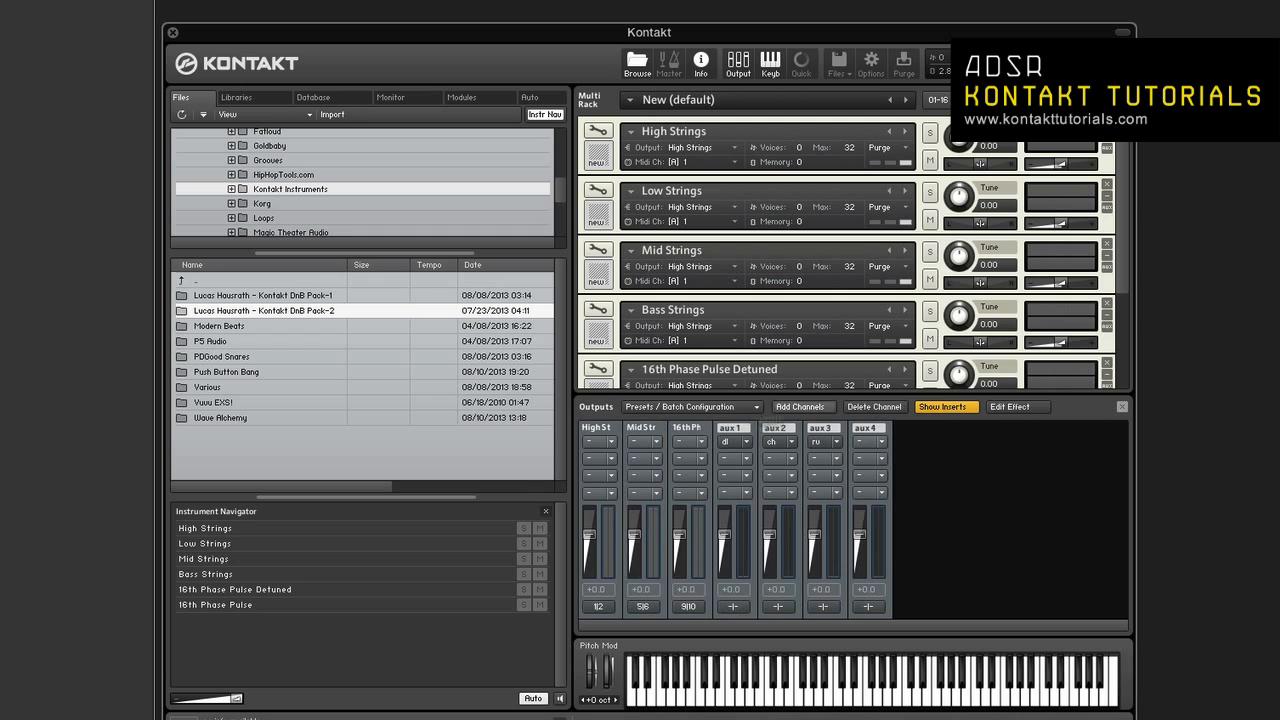
left_click(666, 437)
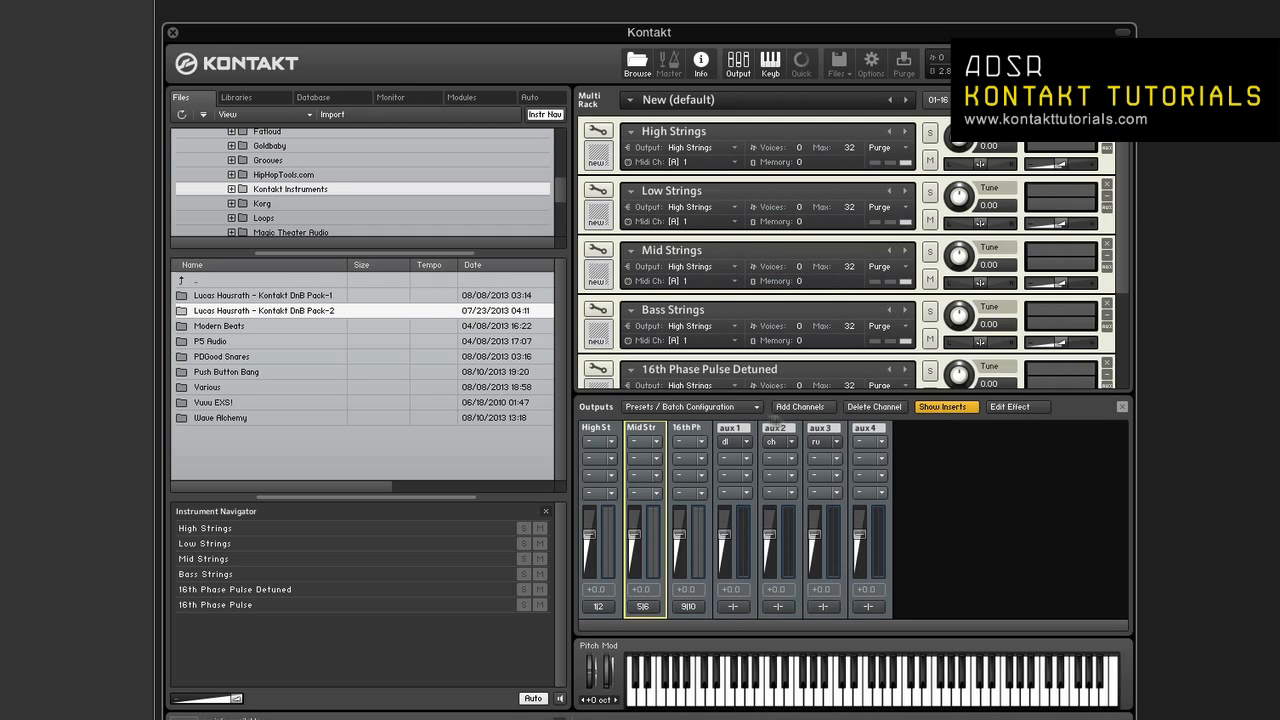
left_click(863, 409)
Split the instruments routed to the first output channel to individual outputs using the batch function
left_click(735, 407)
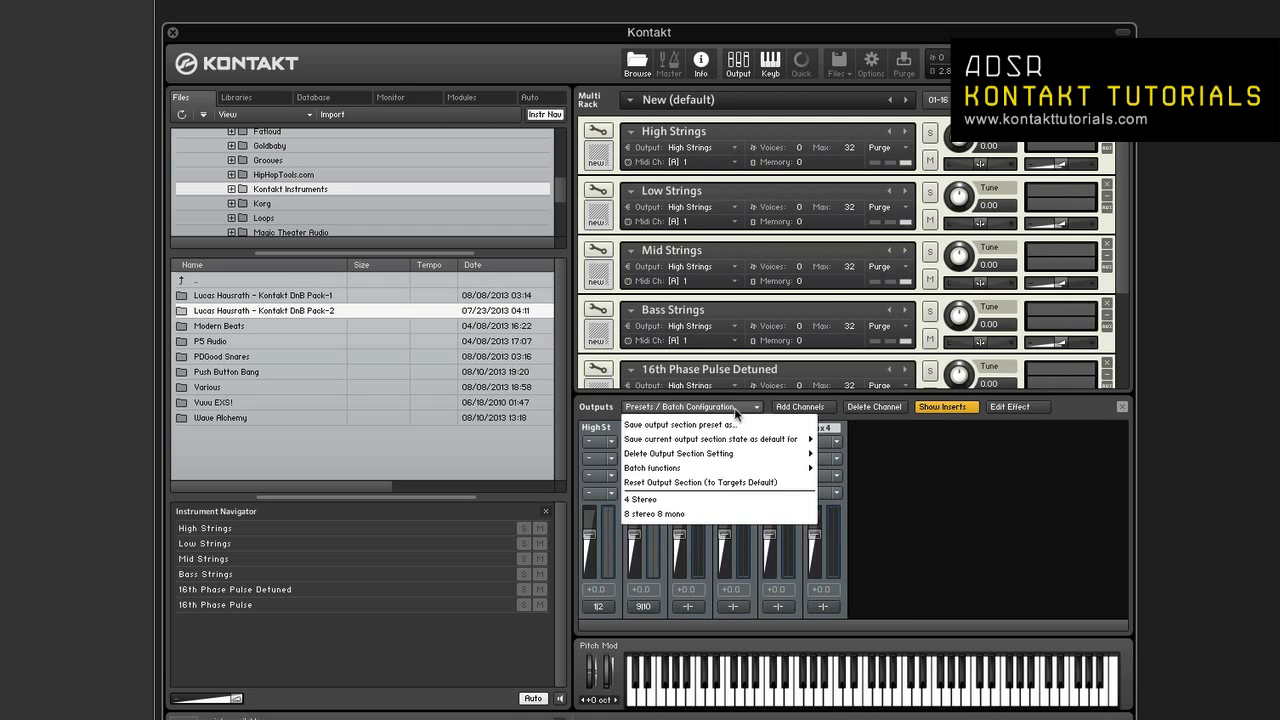
mouse_move(752, 443)
mouse_move(759, 466)
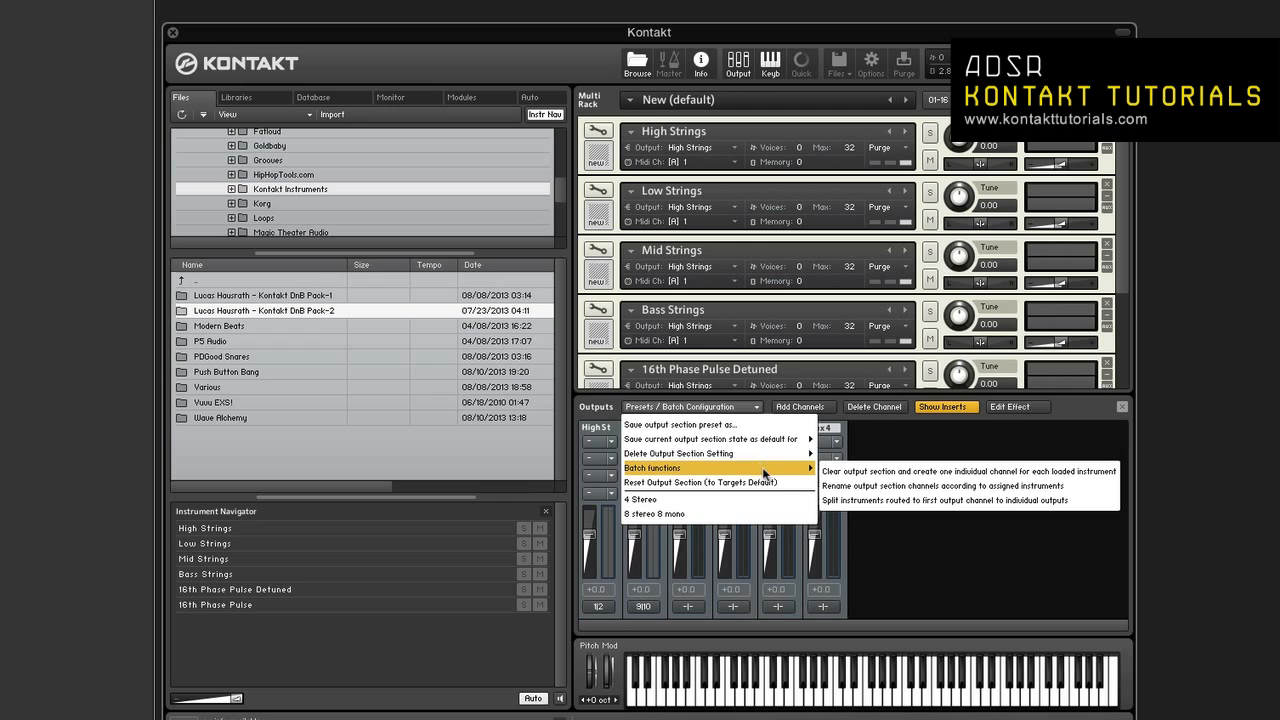
left_click(888, 502)
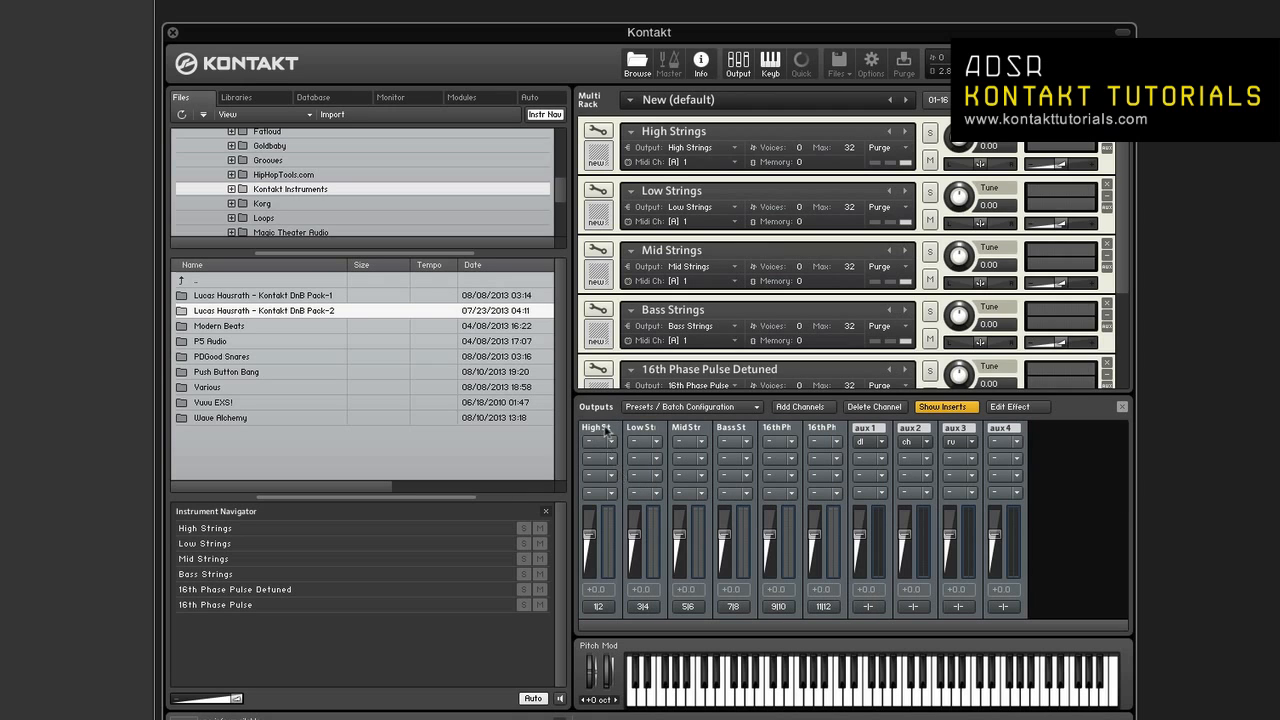
Review the quantity and host output options for creating new master channels
left_click(734, 408)
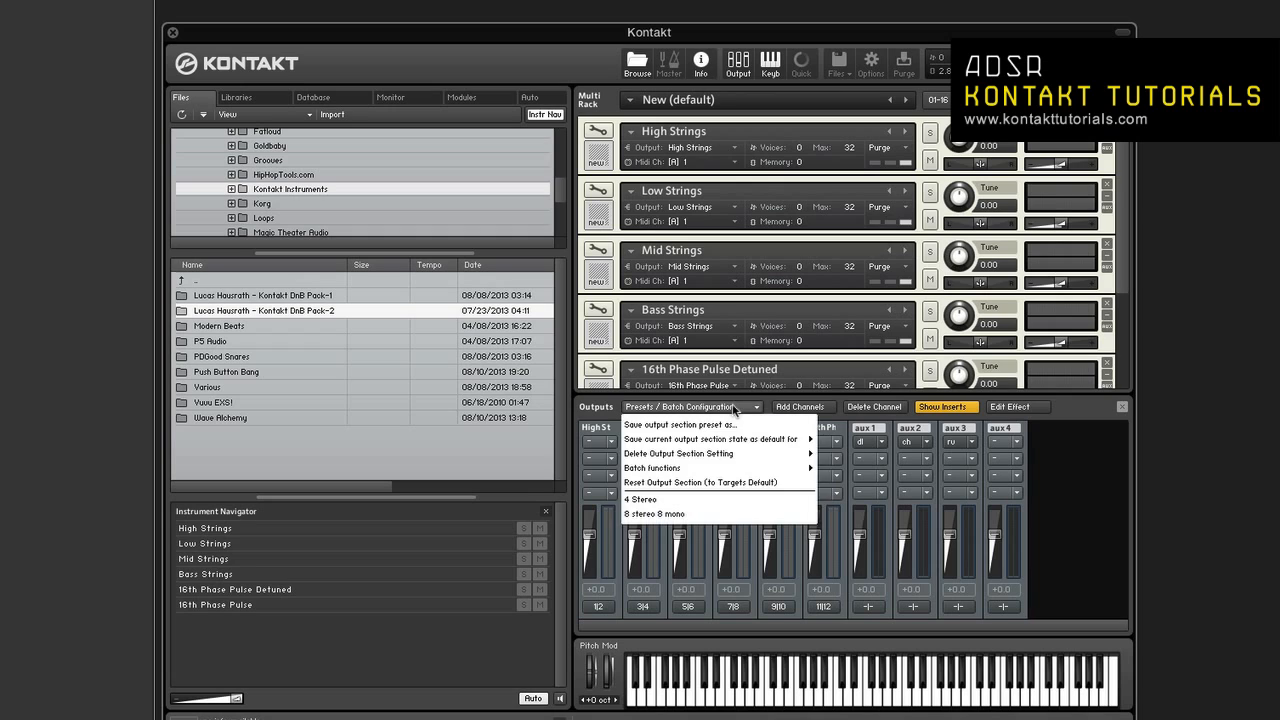
left_click(797, 483)
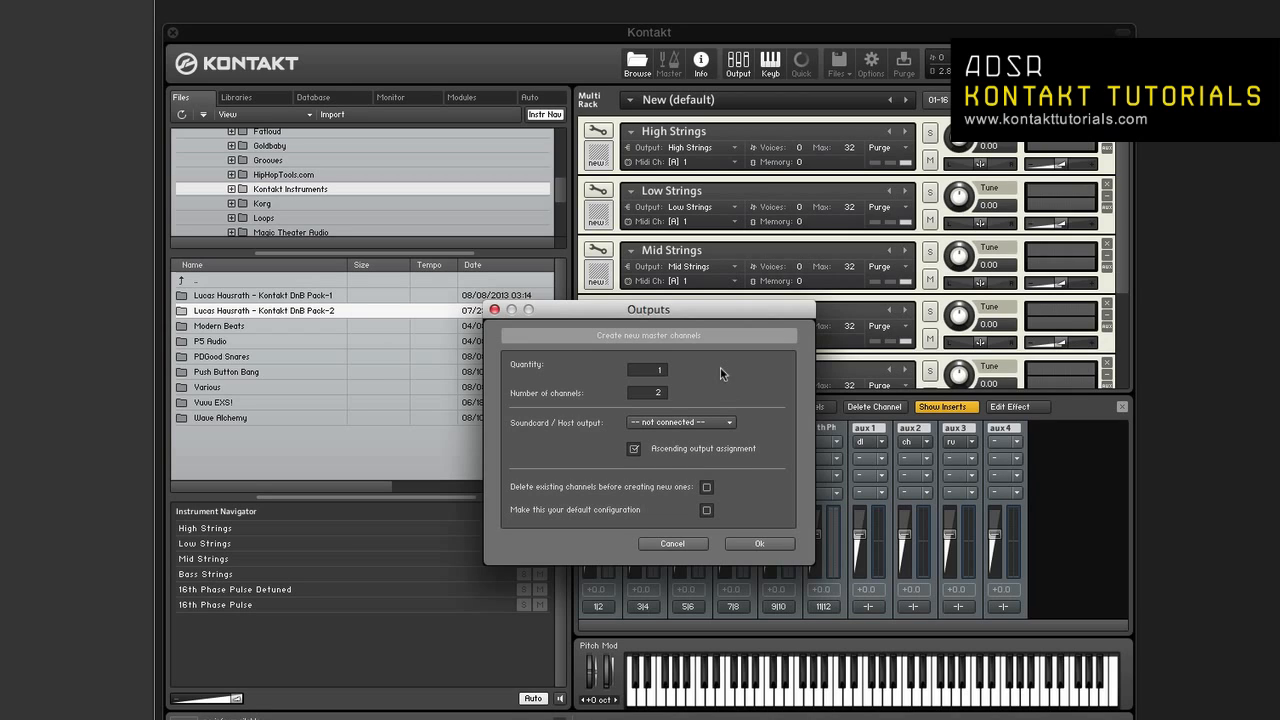
double_click(660, 370)
left_click(662, 427)
left_click(768, 391)
left_click(748, 543)
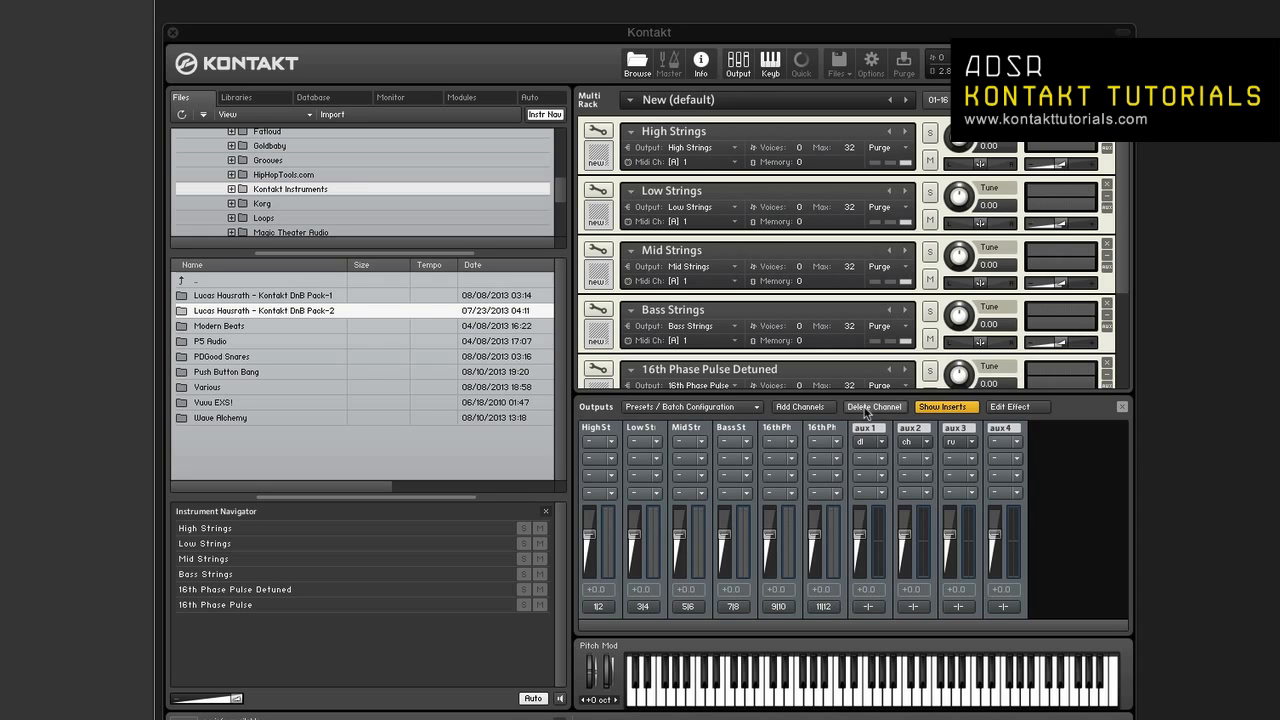
Delete the Mid Strings channel from the Outputs mixer
left_click(670, 455)
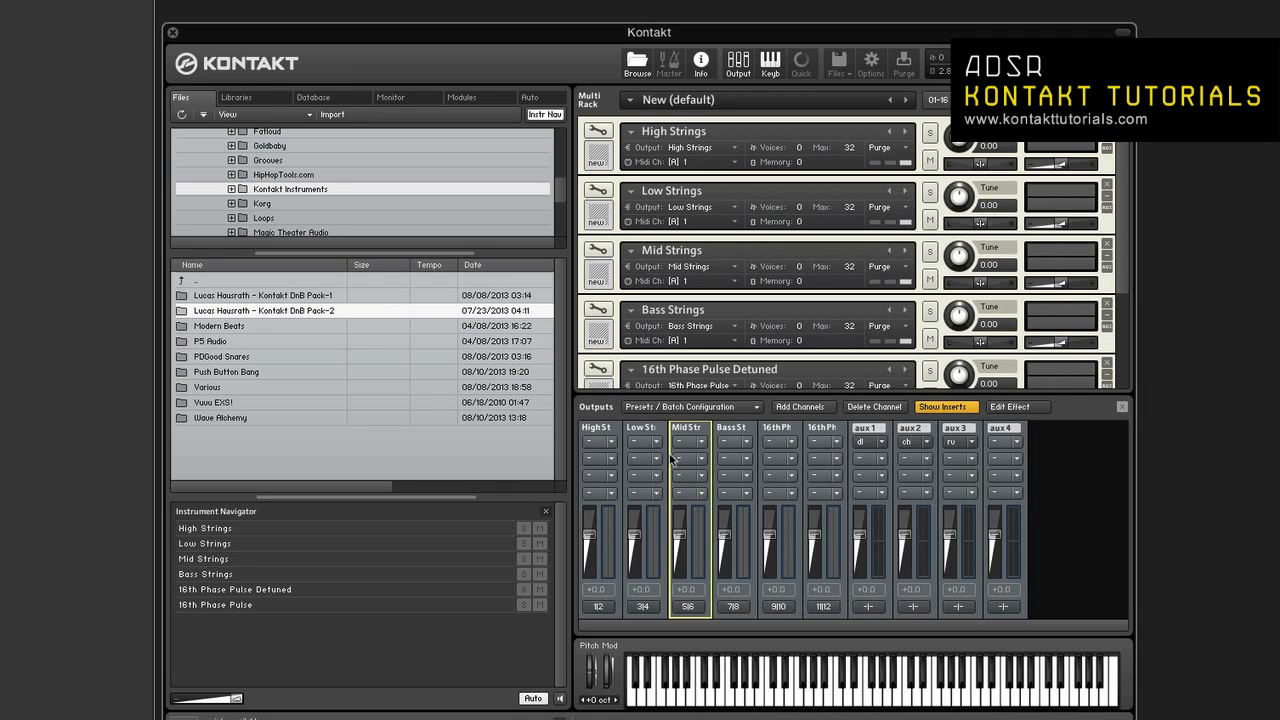
left_click(882, 408)
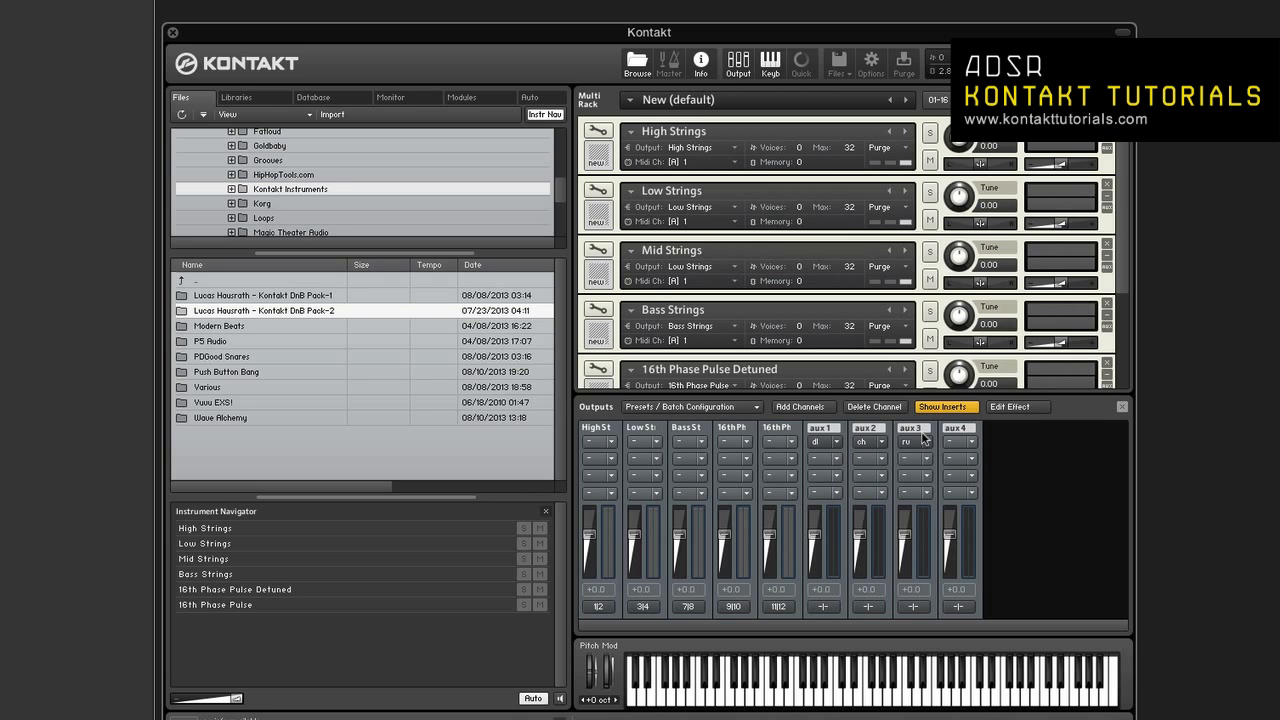
Toggle the mixer's insert slots off and on, and show the aux 1 Delay controls, hiding and reshowing the Outputs section
left_click(944, 408)
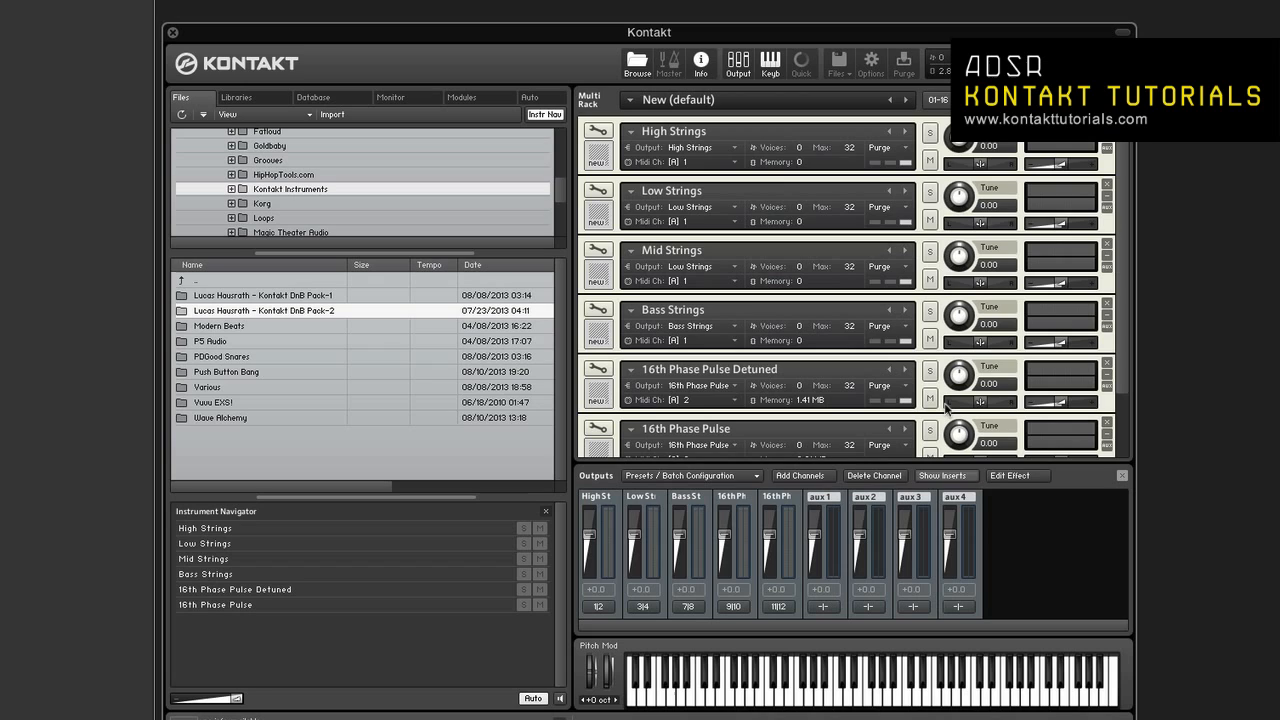
left_click(946, 472)
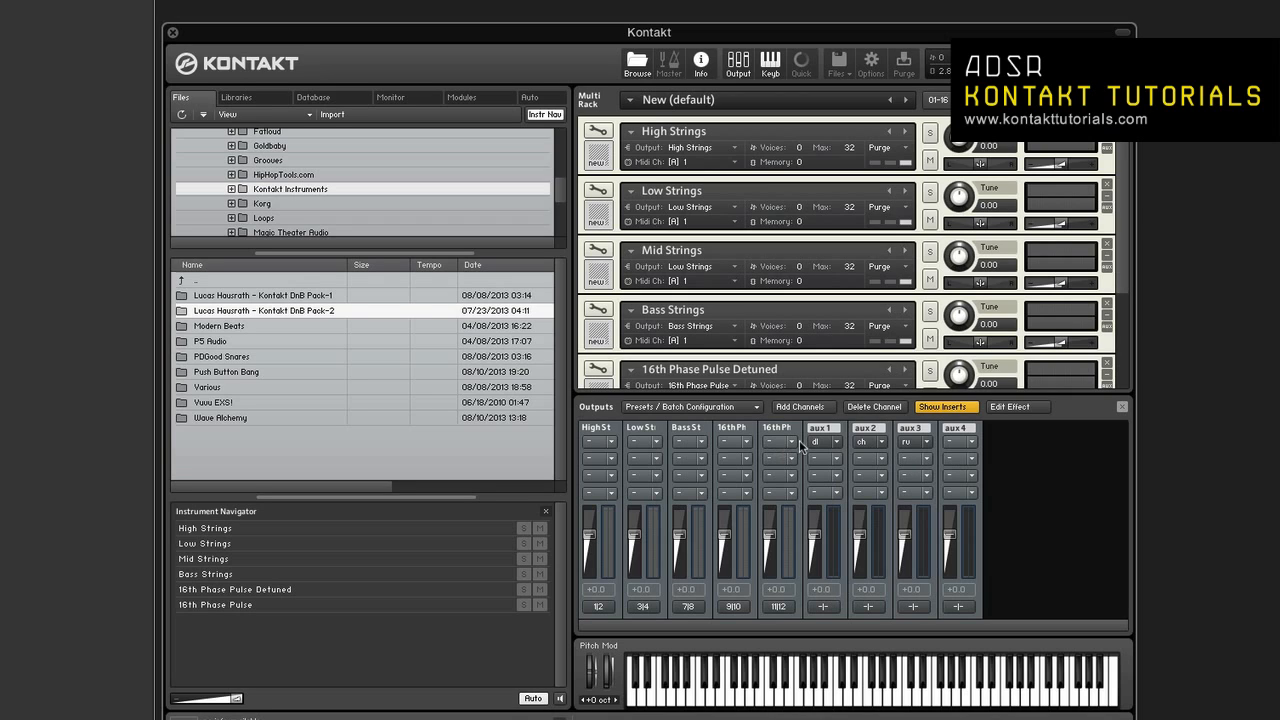
left_click(1008, 408)
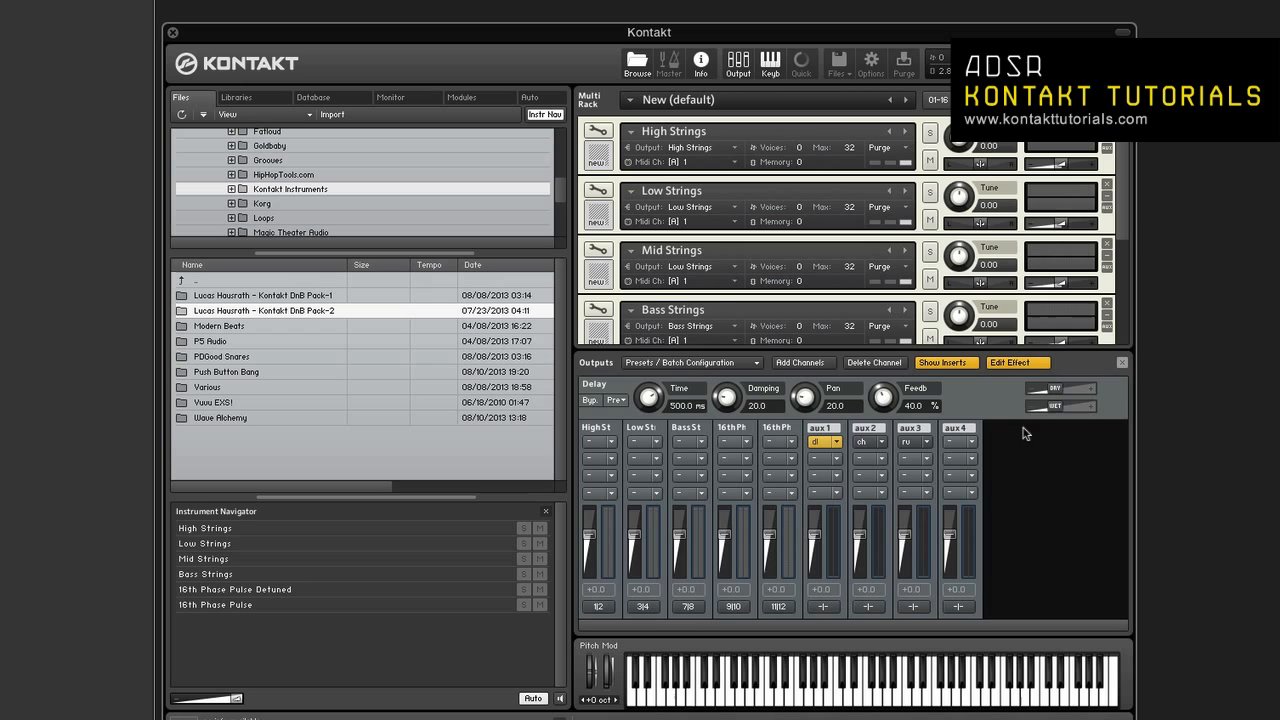
left_click(1122, 362)
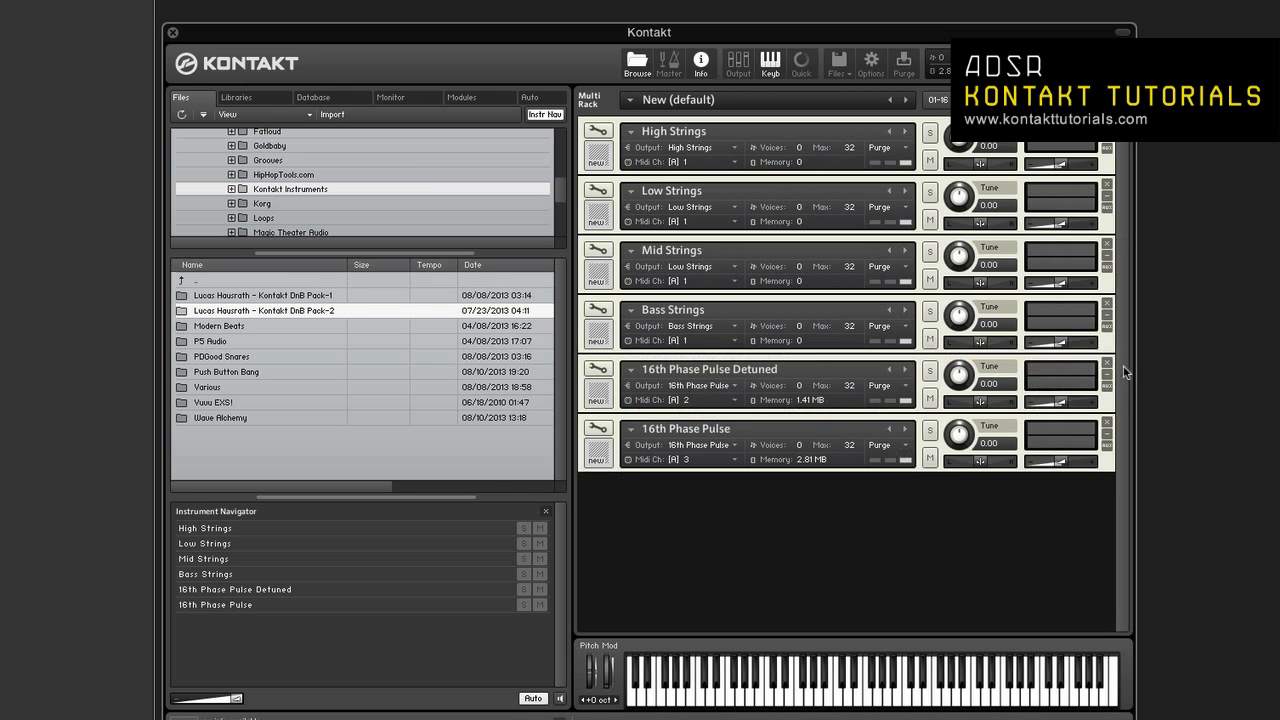
left_click(738, 64)
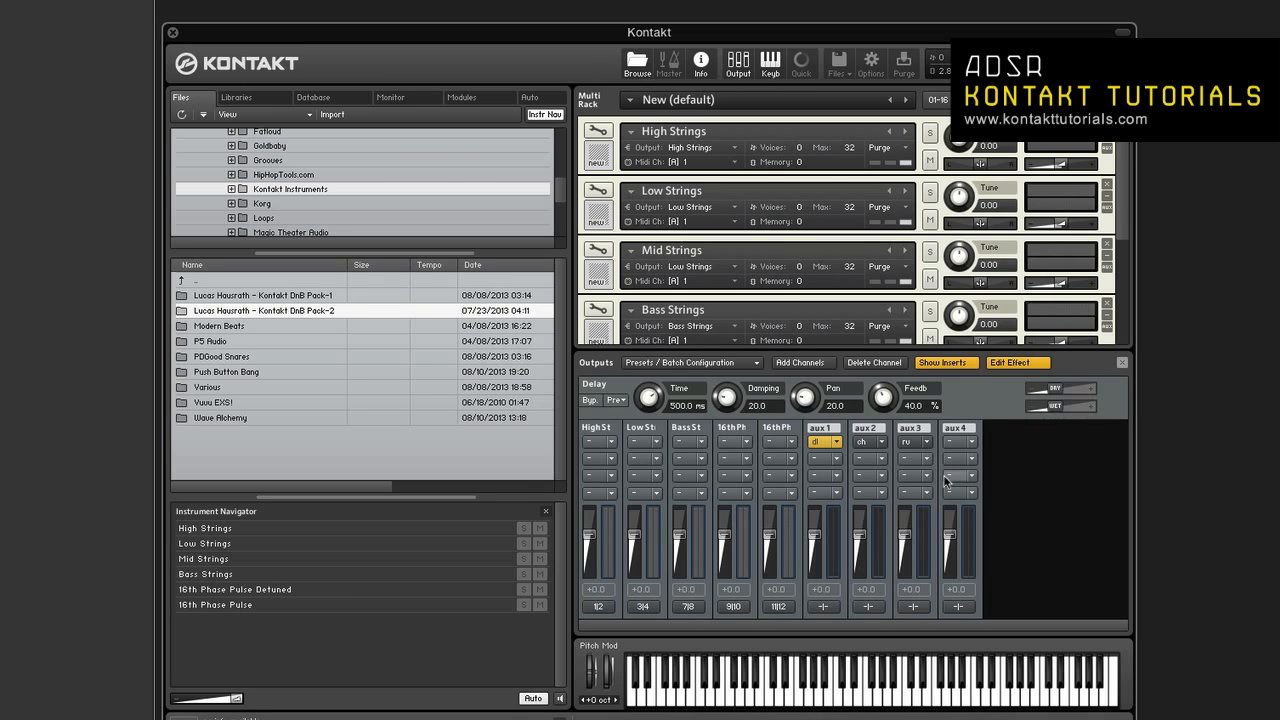
Open the High Strings channel's output configuration and shorten its channel name to High
left_click(602, 607)
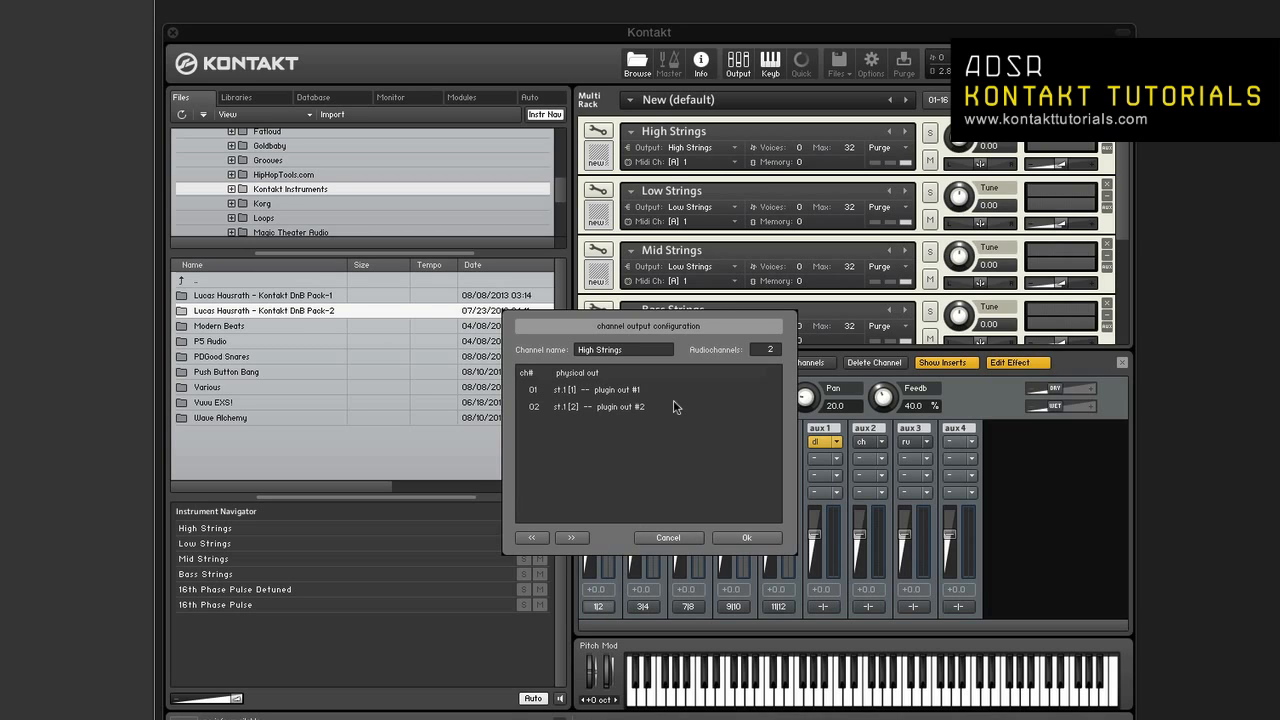
left_click(648, 351)
key("BackSpace")
key("BackSpace")
key("BackSpace")
key("BackSpace")
key("BackSpace")
key("BackSpace")
Try giving the High Strings output six audio channels with channel 03 routed to st.7 [1], and discard the configuration
left_click_drag(770, 355, 778, 332)
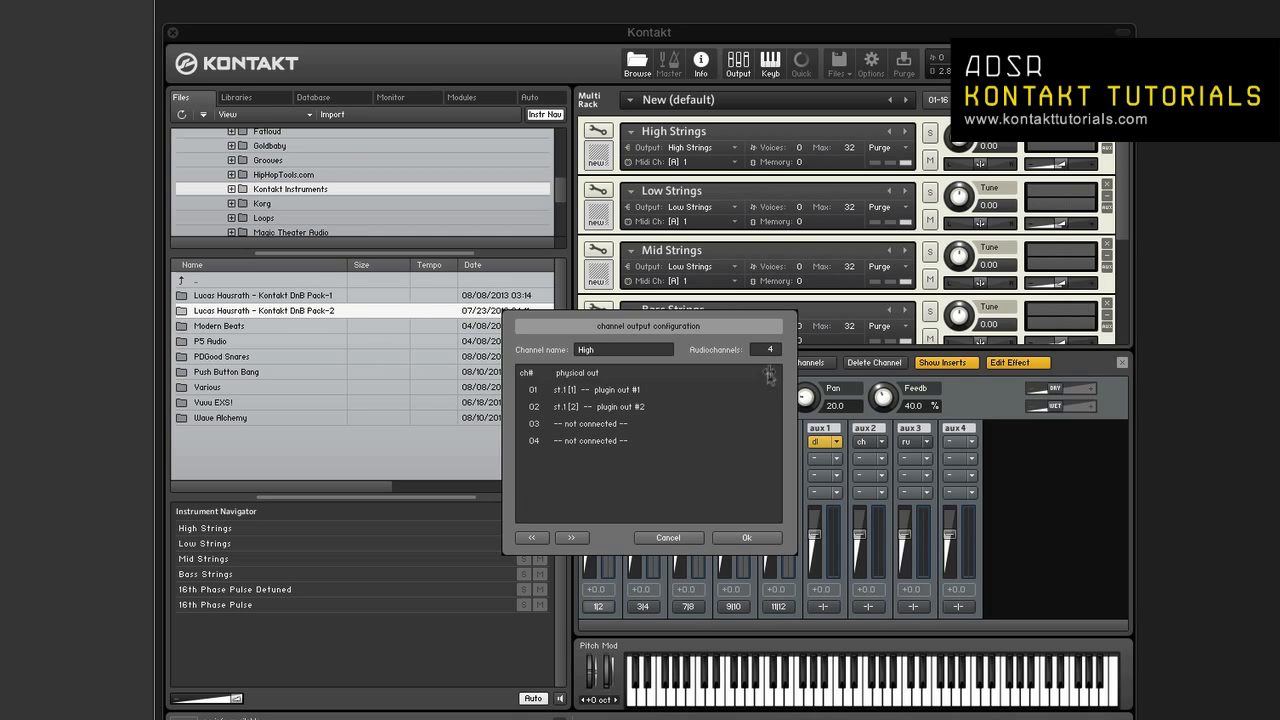
left_click(772, 349)
left_click(774, 340)
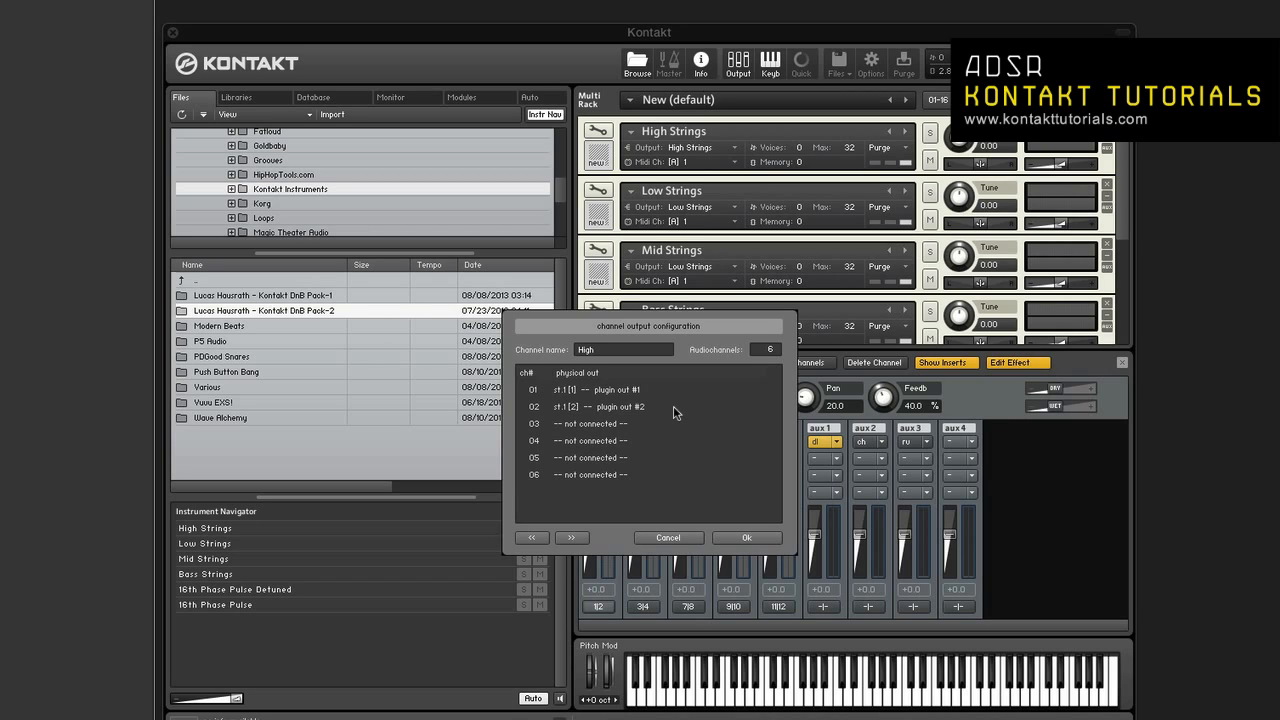
left_click(609, 425)
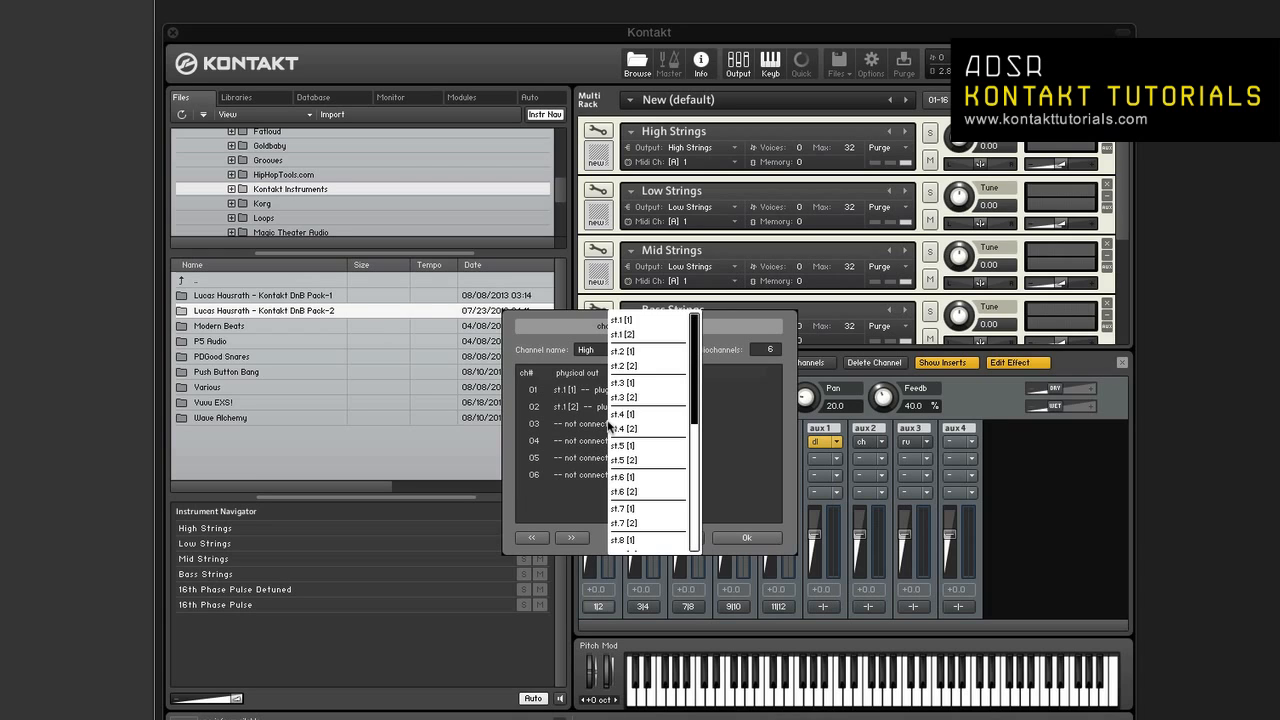
left_click(655, 506)
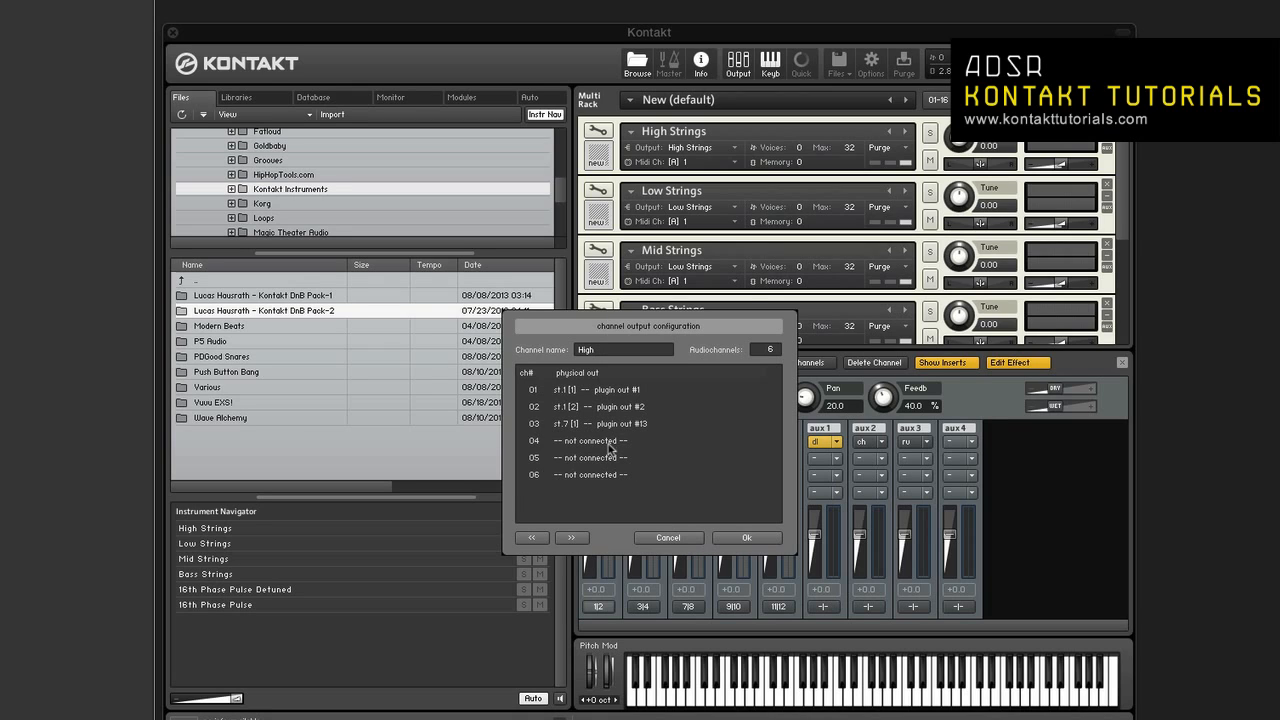
left_click(666, 538)
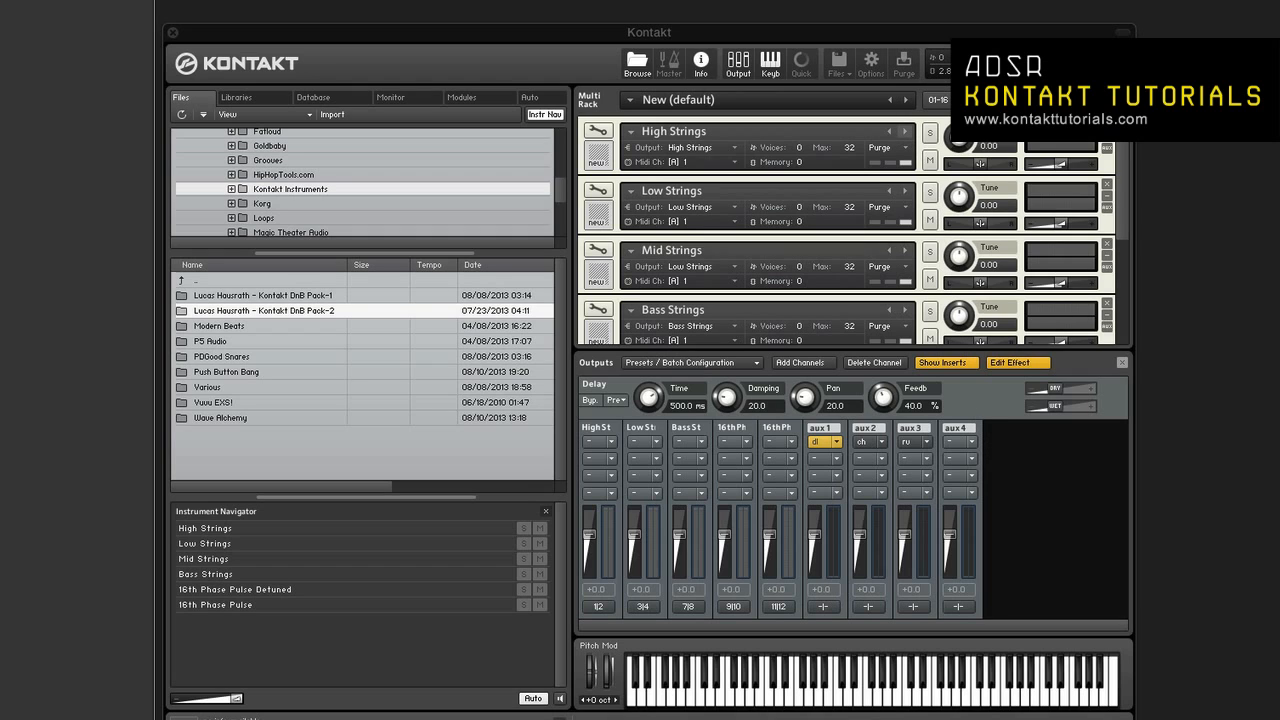
Show the aux send controls beneath the rack's instruments and hide them again
left_click(1087, 100)
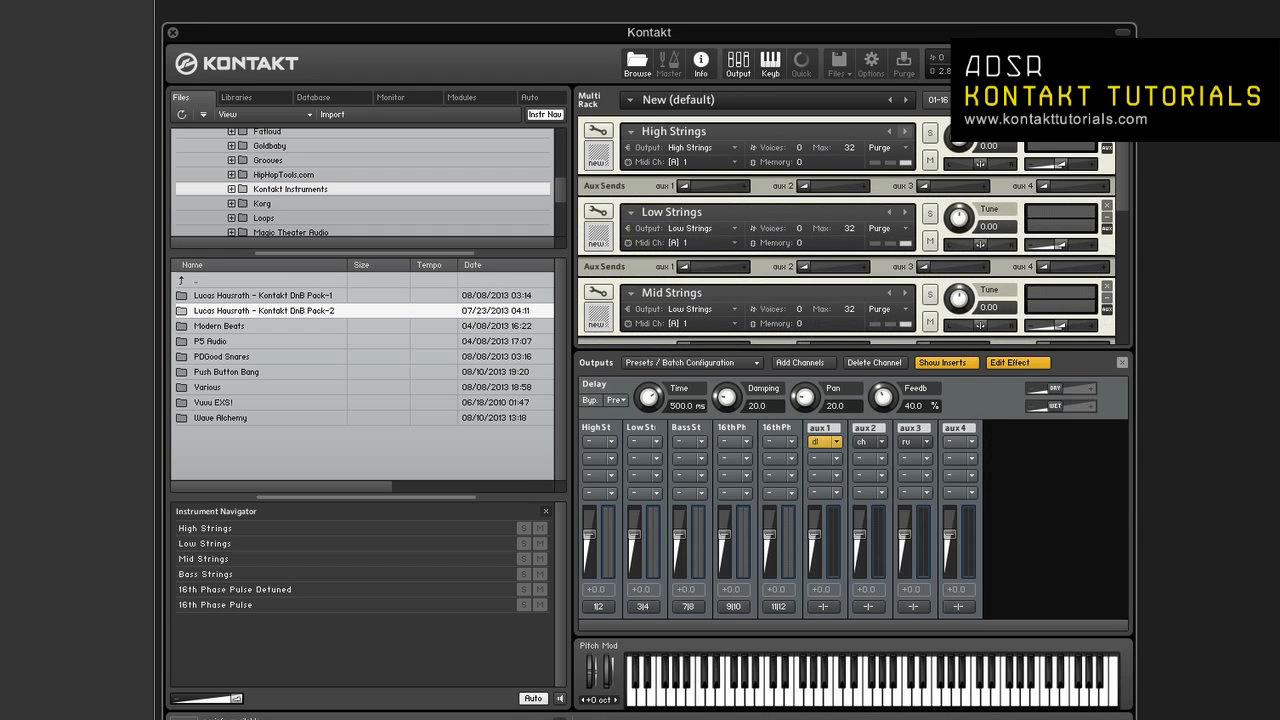
left_click(1087, 100)
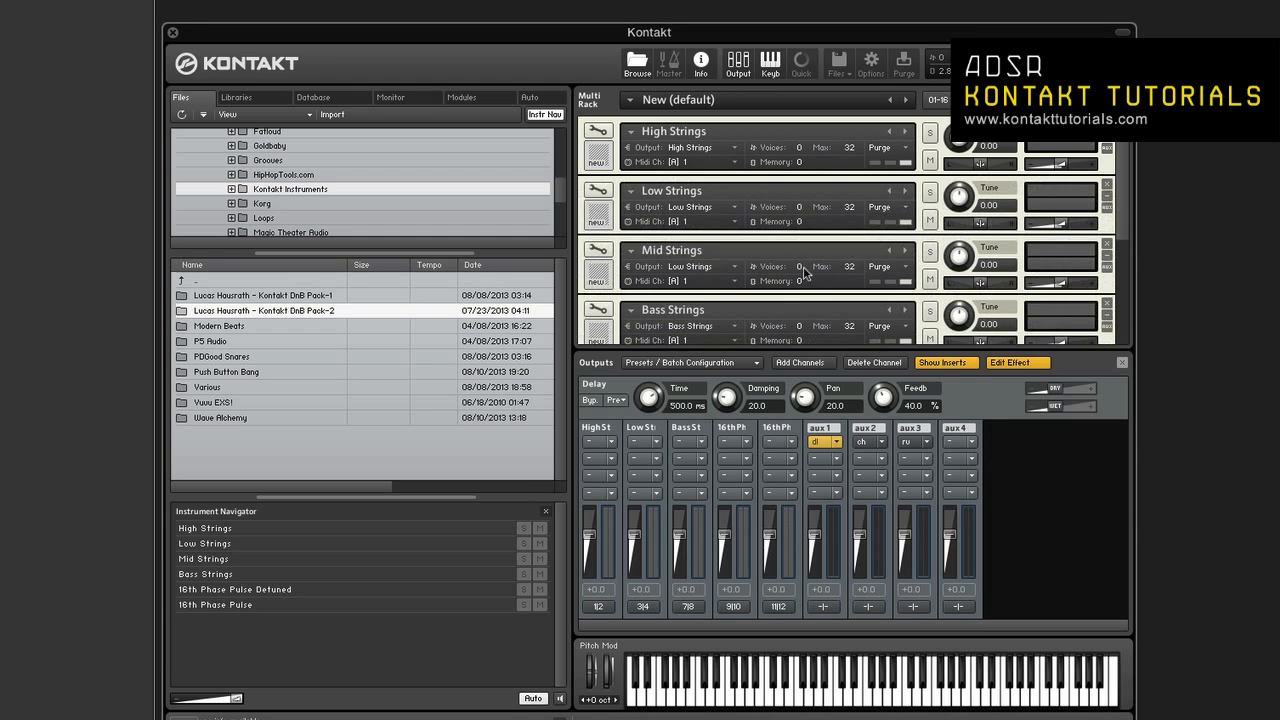
Open the High Strings instrument for editing, add a Delay to its first send effects slot, and open the delay's return routing options
left_click(598, 130)
scroll(810, 285, "down", 10)
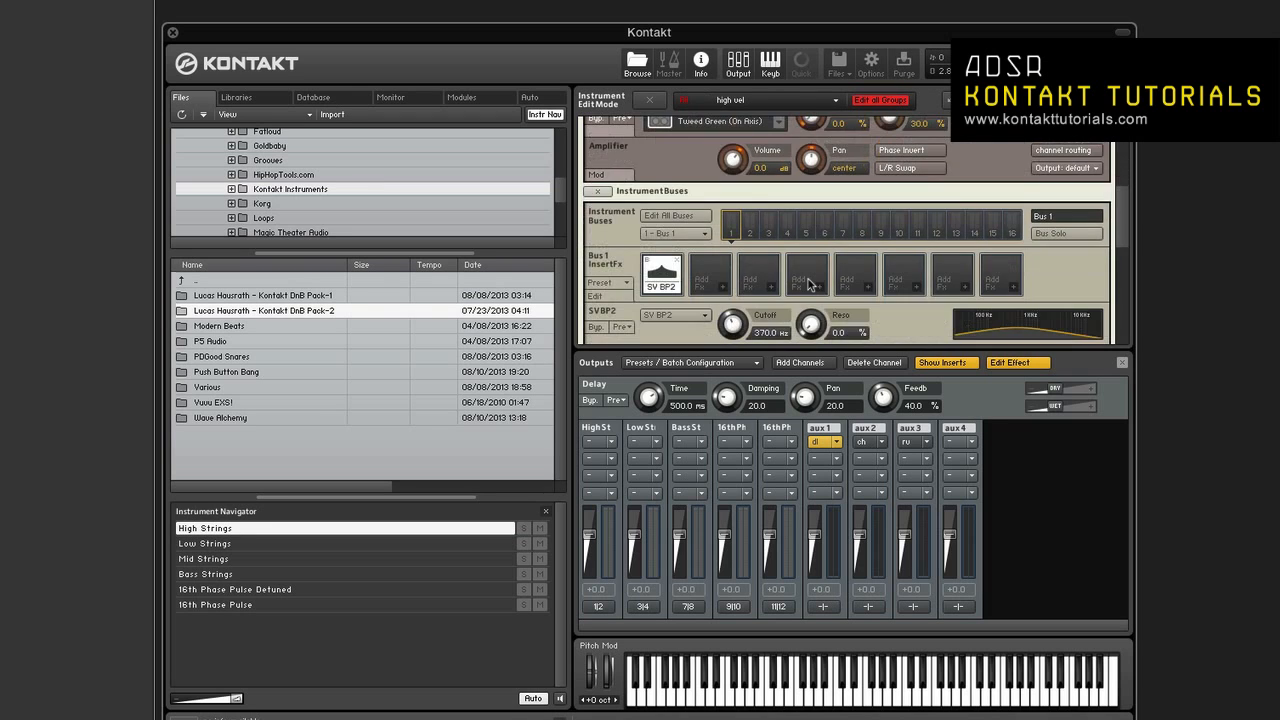
scroll(810, 285, "down", 4)
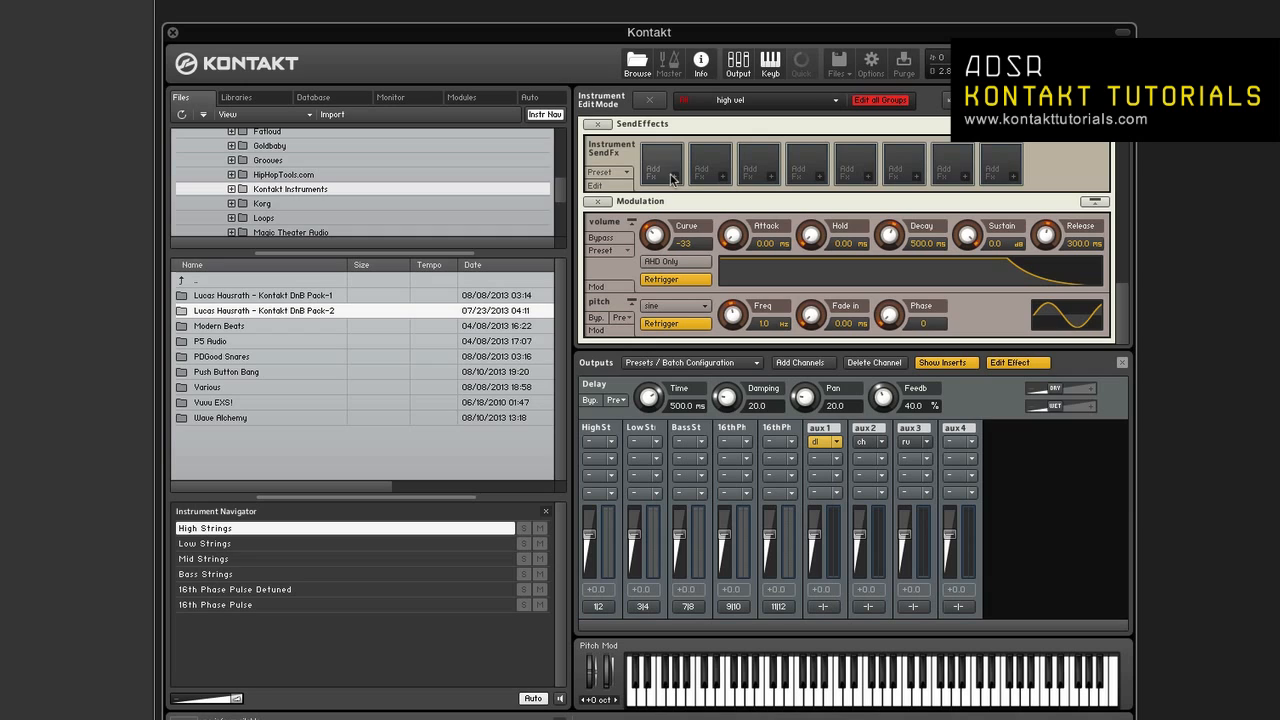
left_click(670, 178)
left_click(699, 201)
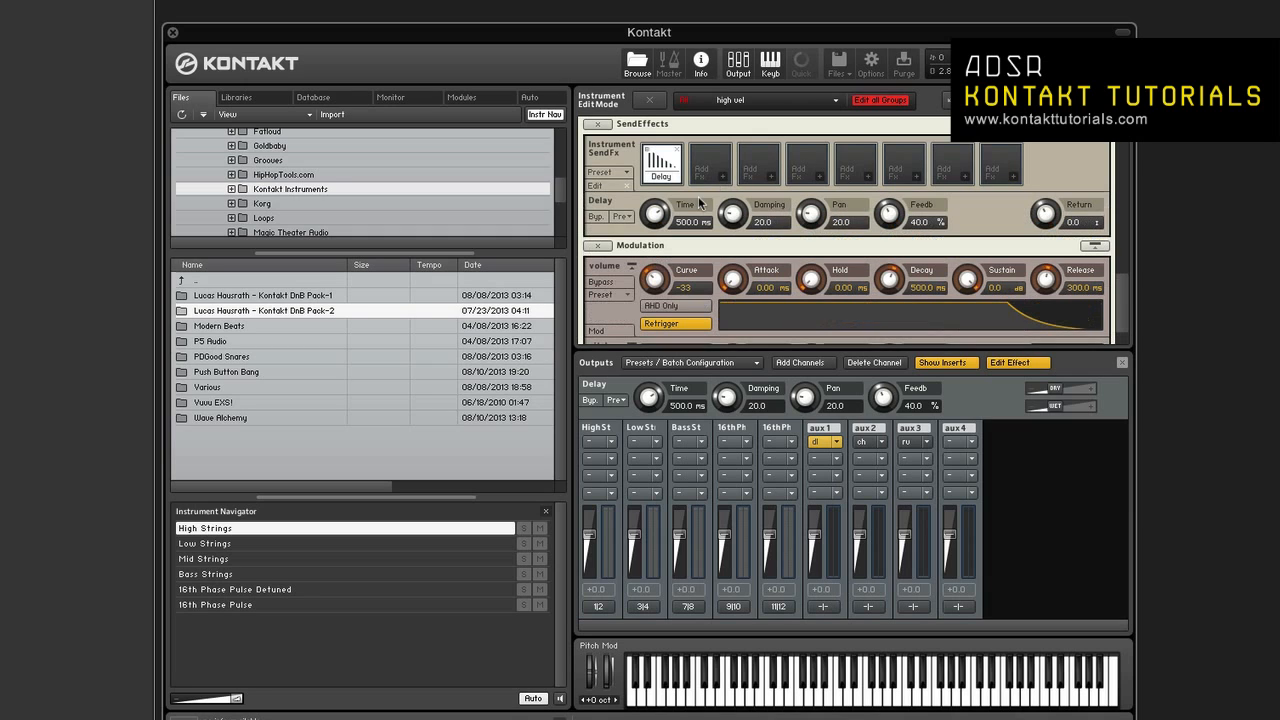
left_click(1097, 224)
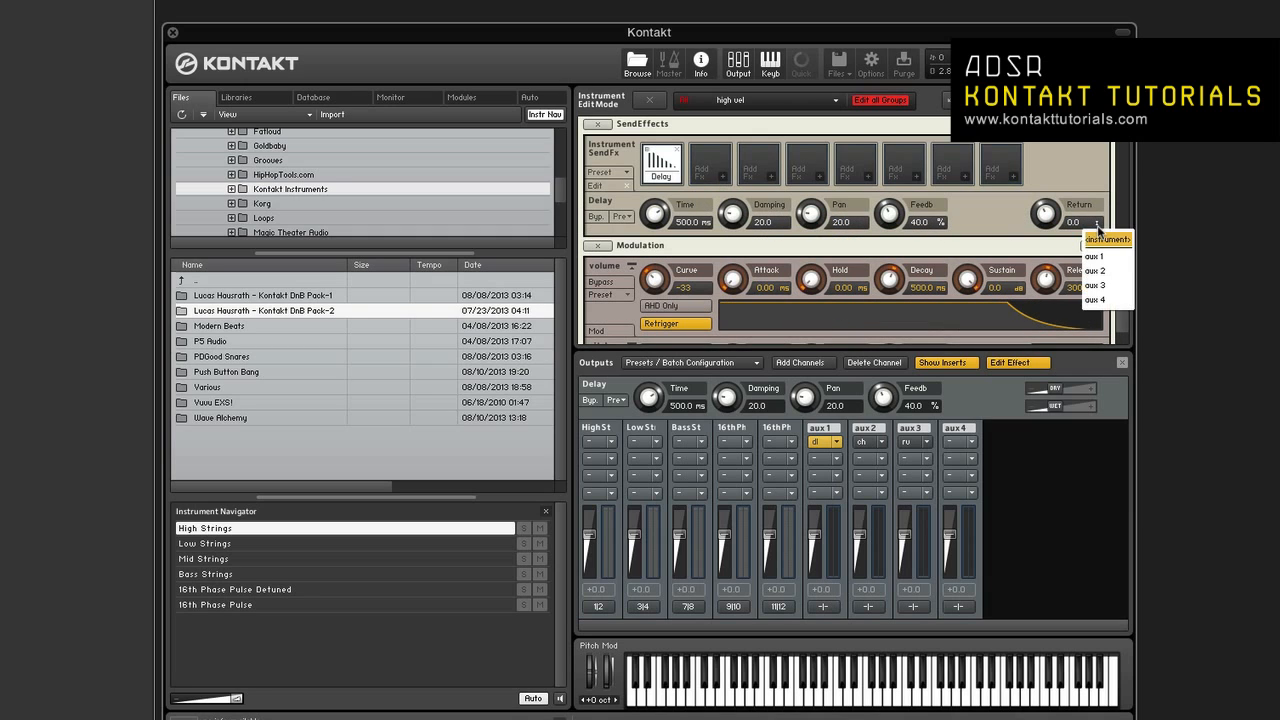